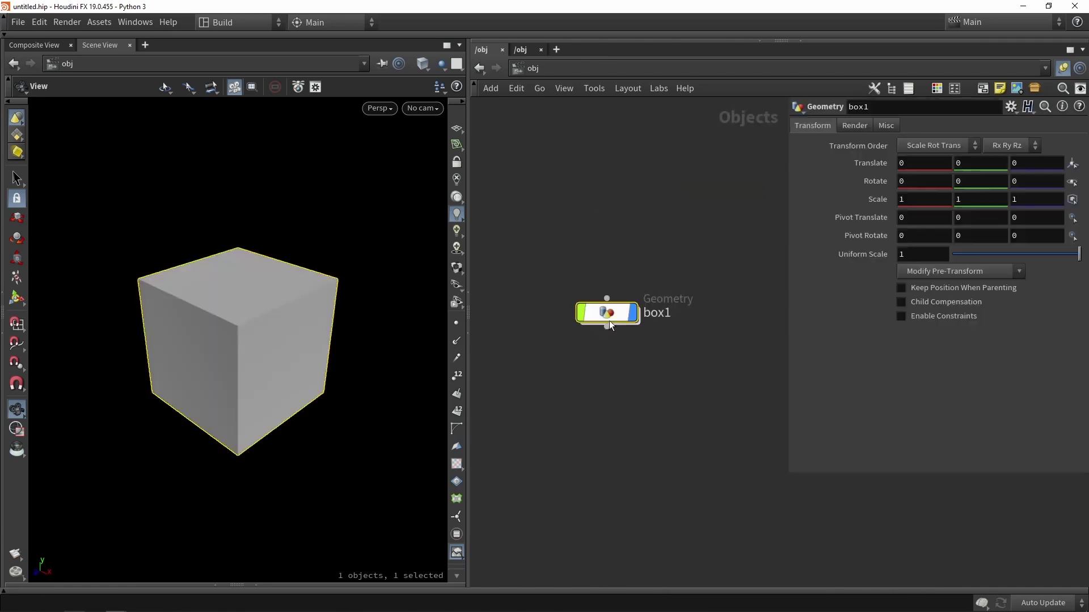
Open the box object's geometry network, reposition its box node, and turn off primitive numbers in the viewport.
{"action": "double_click", "coordinate": [618, 313]}
{"action": "middle_click_drag", "start_coordinate": [695, 326], "coordinate": [532, 231]}
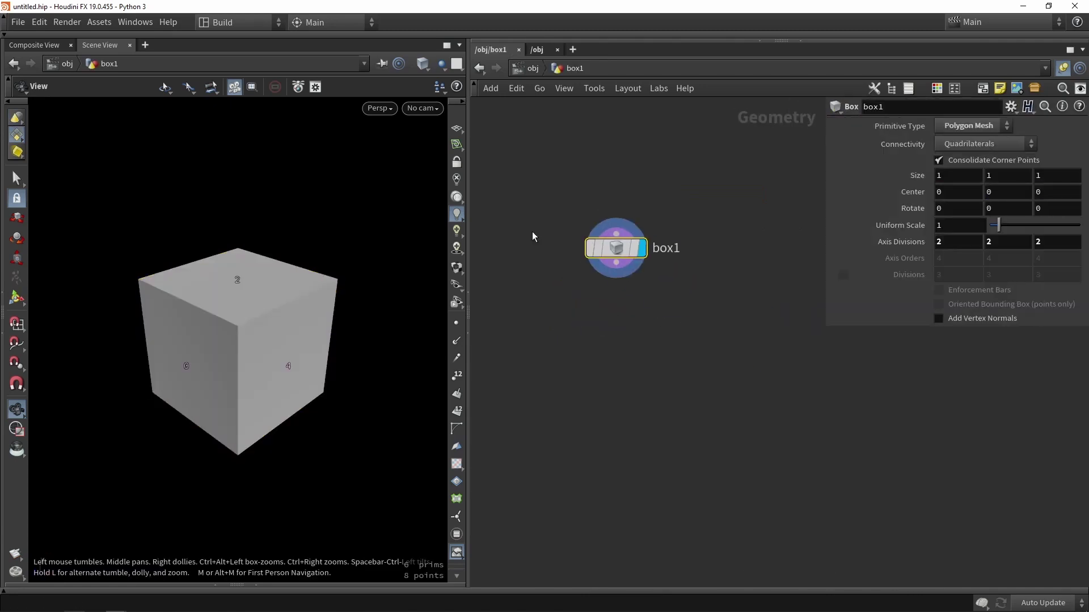
{"action": "left_click_drag", "start_coordinate": [615, 251], "coordinate": [572, 317]}
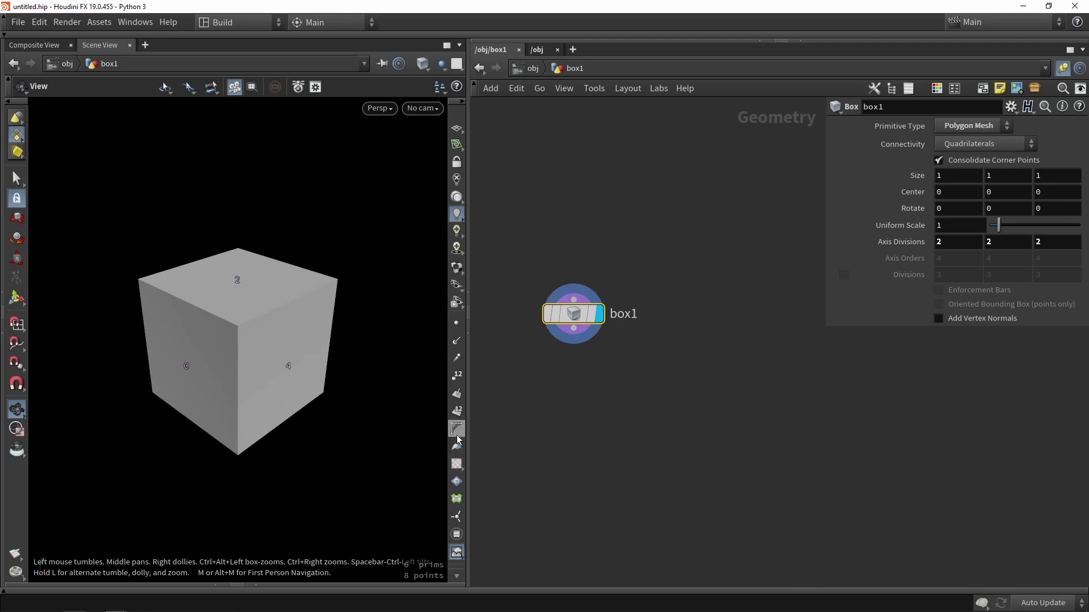
{"action": "left_click", "coordinate": [457, 411]}
Resize the box with its viewport handles to about 2.89 by 2.81 by 2.49.
{"action": "left_click", "coordinate": [17, 299]}
{"action": "scroll", "coordinate": [183, 283], "scroll_direction": "down", "scroll_amount": 5}
{"action": "left_click_drag", "start_coordinate": [184, 335], "coordinate": [138, 352]}
{"action": "left_click_drag", "start_coordinate": [241, 335], "coordinate": [330, 373]}
{"action": "key", "text": "ctrl+z"}
{"action": "scroll", "coordinate": [238, 325], "scroll_direction": "up", "scroll_amount": 5, "text": "alt"}
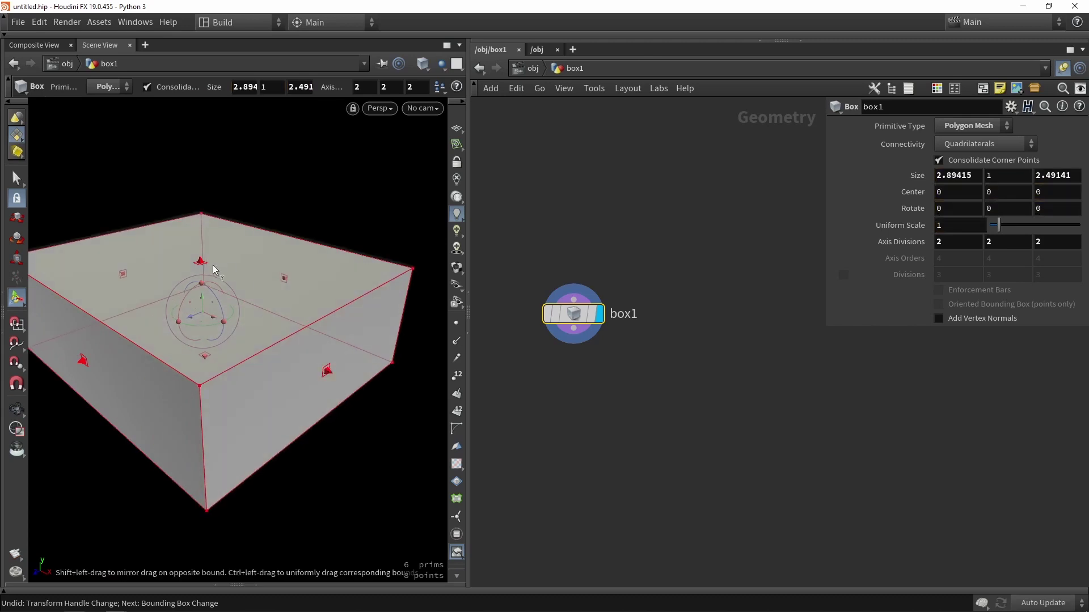
{"action": "left_click_drag", "start_coordinate": [203, 262], "coordinate": [190, 158]}
{"action": "scroll", "coordinate": [276, 209], "scroll_direction": "down", "scroll_amount": 5}
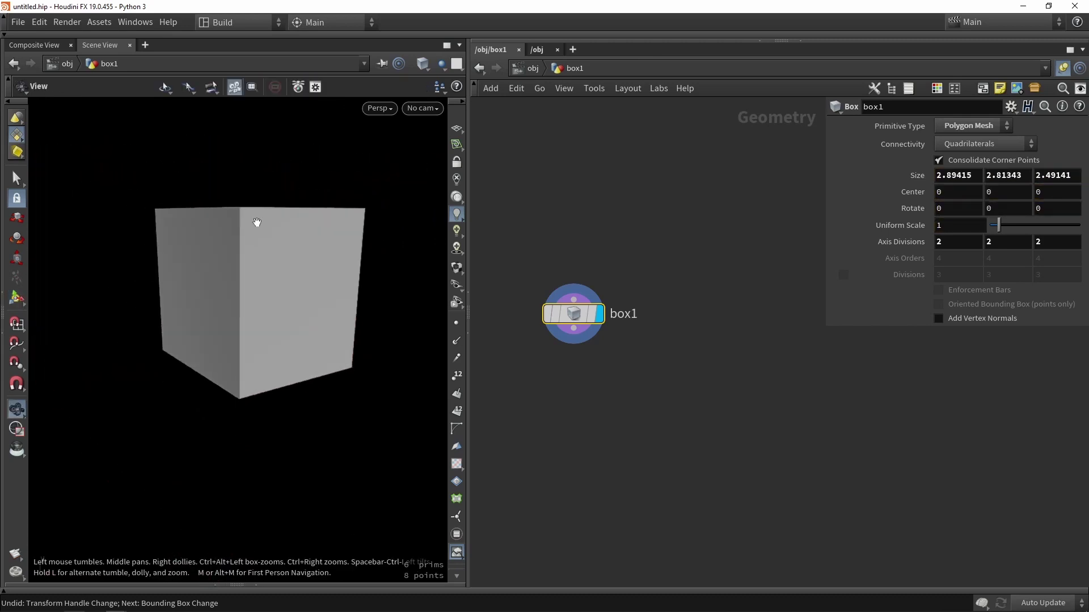
Set the box's uniform scale to 5 and frame it in the viewport.
{"action": "key", "text": "Return"}
{"action": "left_click", "coordinate": [913, 229]}
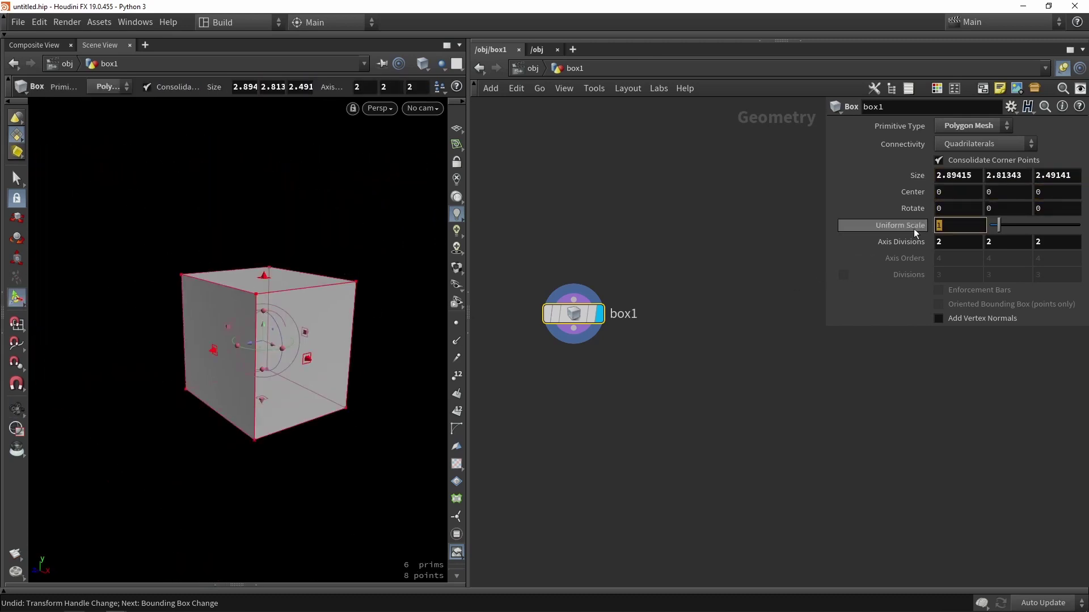
{"action": "type", "text": "5"}
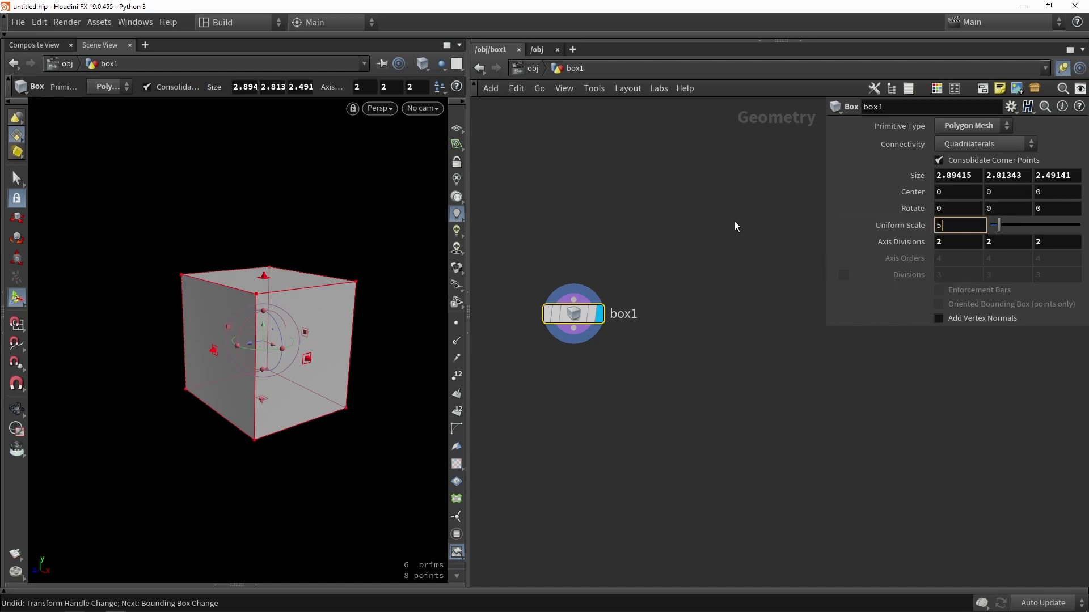
{"action": "key", "text": "Return"}
{"action": "key", "text": "h"}
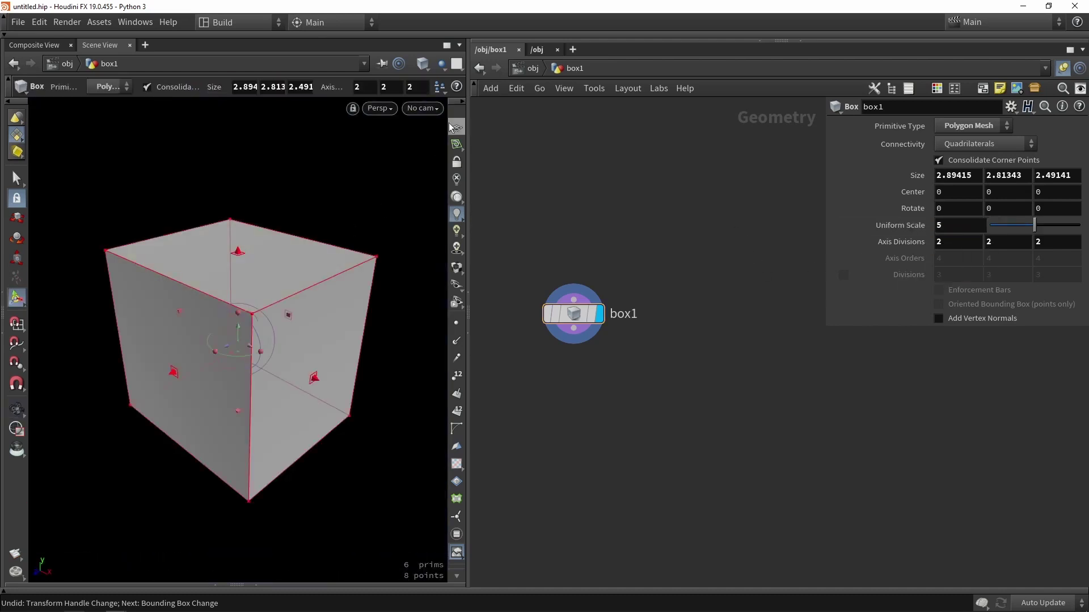
Check the scaled box against the viewport's reference grid, leaving the grid hidden.
{"action": "mouse_move", "coordinate": [394, 189]}
{"action": "left_mouse_down", "text": "alt"}
{"action": "mouse_move", "coordinate": [287, 148]}
{"action": "mouse_move", "coordinate": [413, 182]}
{"action": "left_mouse_up", "text": "alt"}
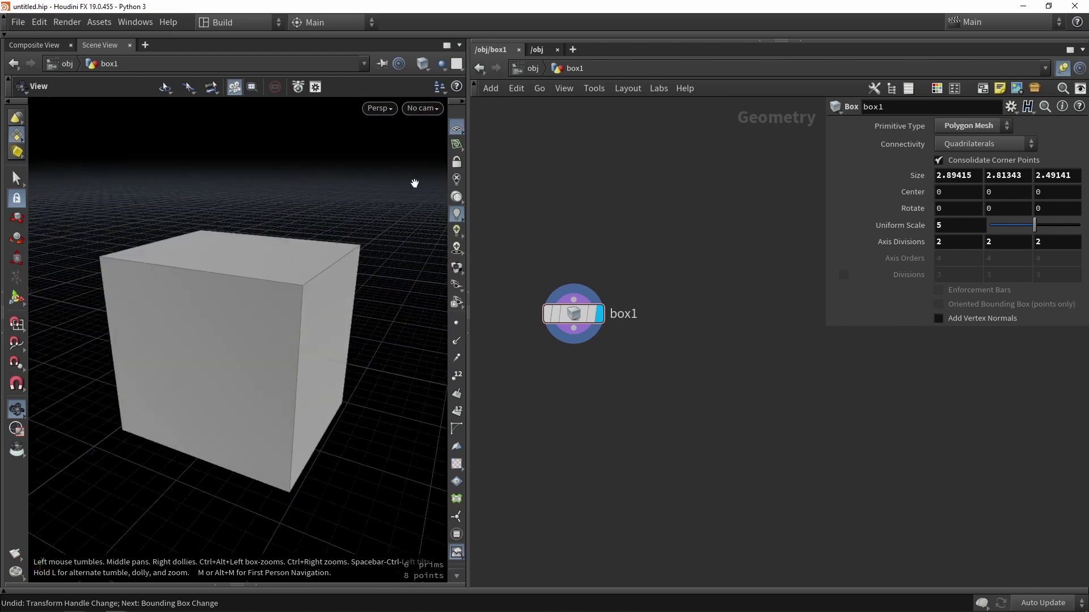
{"action": "scroll", "coordinate": [413, 182], "scroll_direction": "down", "scroll_amount": 3}
{"action": "left_click", "coordinate": [456, 145]}
{"action": "scroll", "coordinate": [758, 196], "scroll_direction": "down", "scroll_amount": 3}
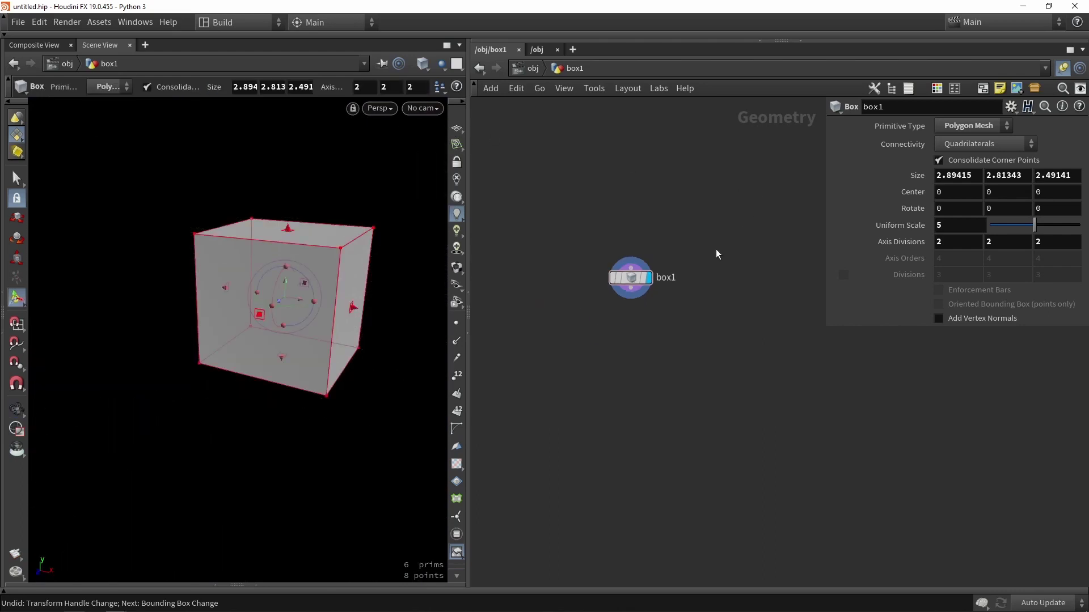
Move the box node up and add a Labs Building from Patterns node below it.
{"action": "mouse_move", "coordinate": [642, 282]}
{"action": "left_click_drag", "start_coordinate": [641, 282], "coordinate": [599, 201]}
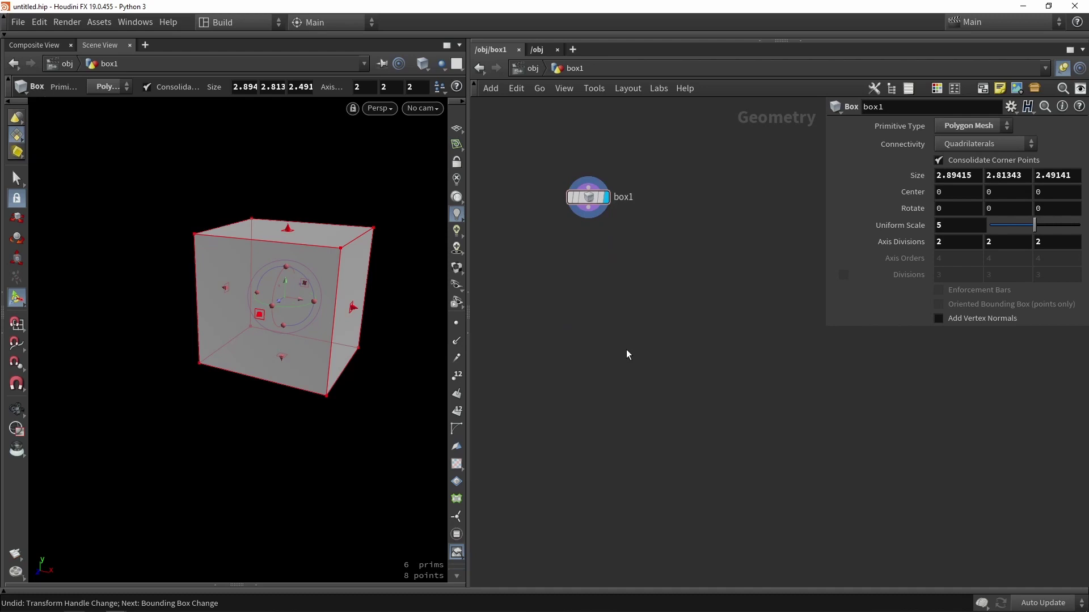
{"action": "key", "text": "Tab"}
{"action": "type", "text": "building"}
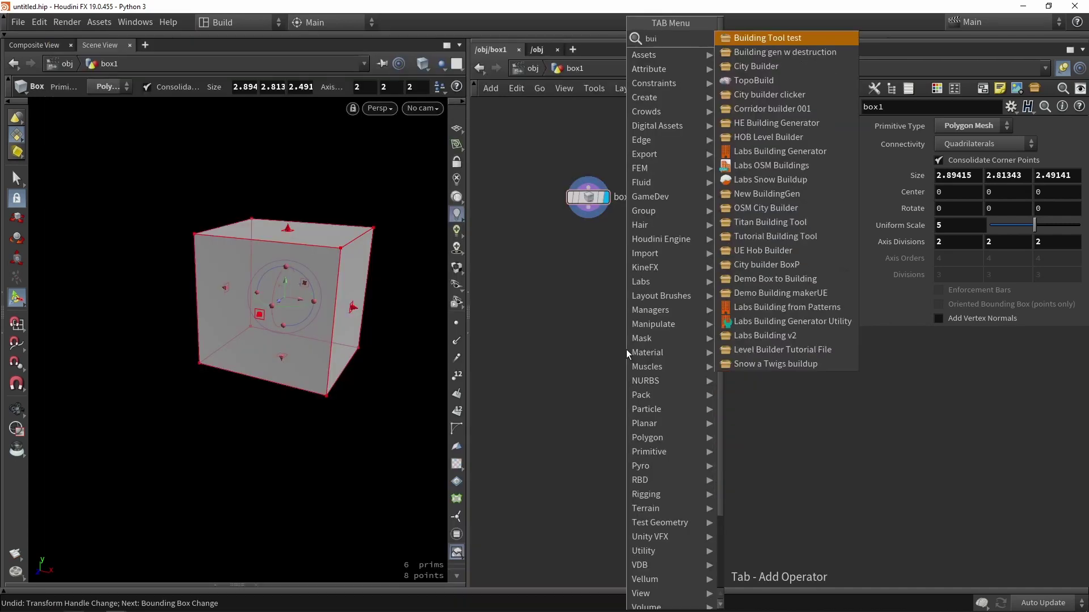
{"action": "key", "text": "Return"}
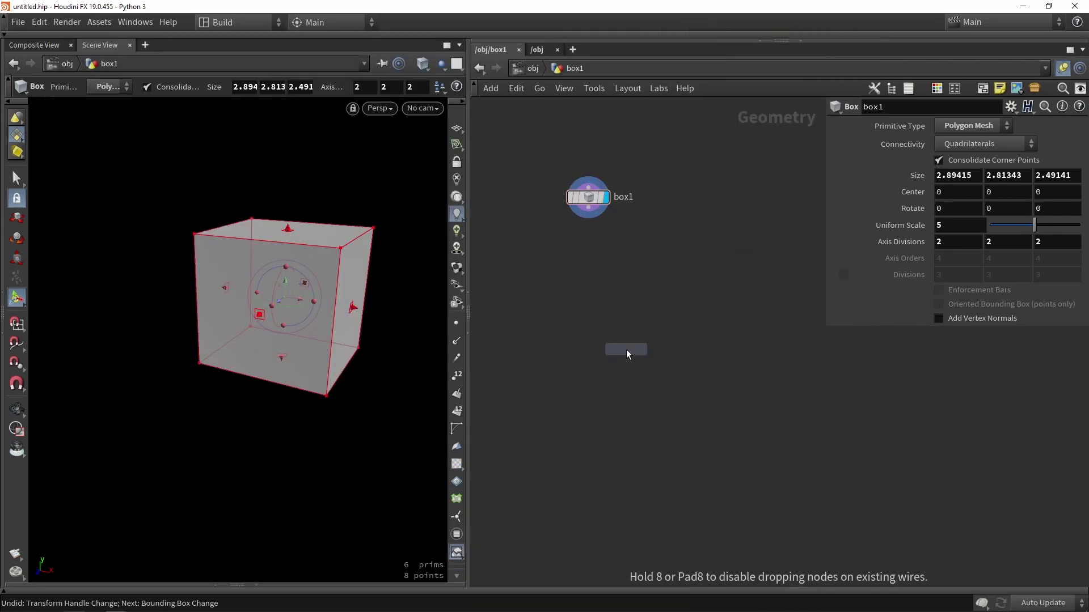
{"action": "left_click", "coordinate": [629, 292]}
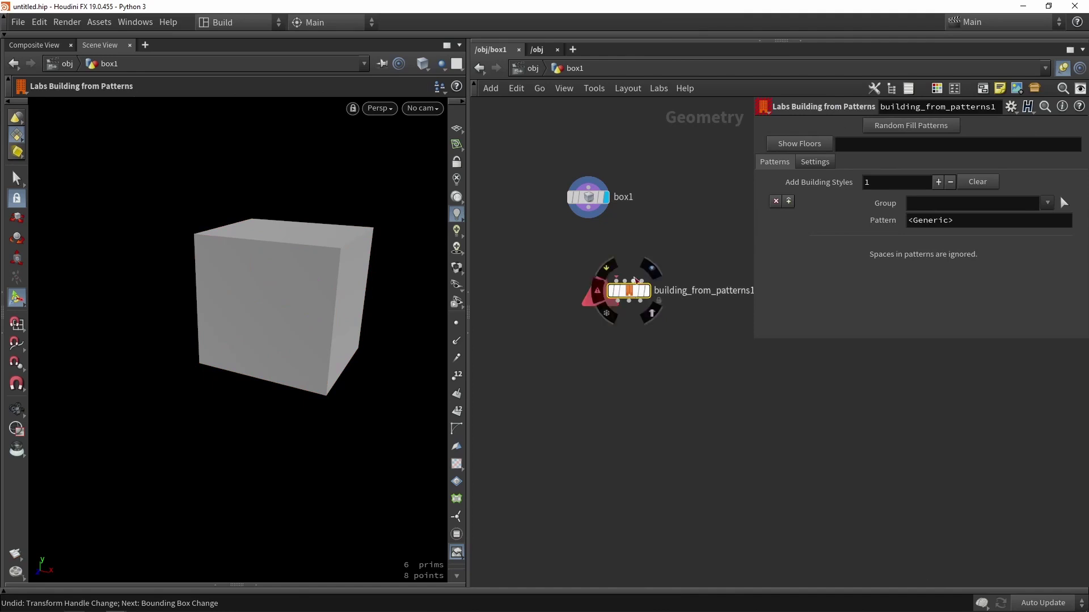
Connect the box to the Blockout input of the Building from Patterns node and display that node's result.
{"action": "middle_click_drag", "start_coordinate": [661, 239], "coordinate": [637, 276]}
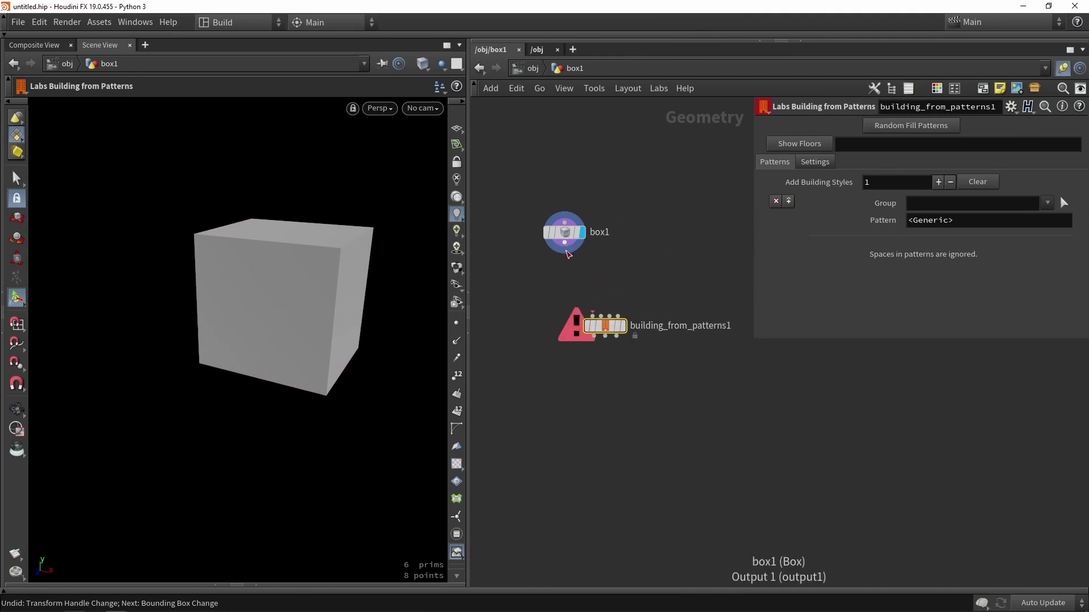
{"action": "scroll", "coordinate": [569, 255], "scroll_direction": "up", "scroll_amount": 3}
{"action": "left_click_drag", "start_coordinate": [569, 255], "coordinate": [584, 332]}
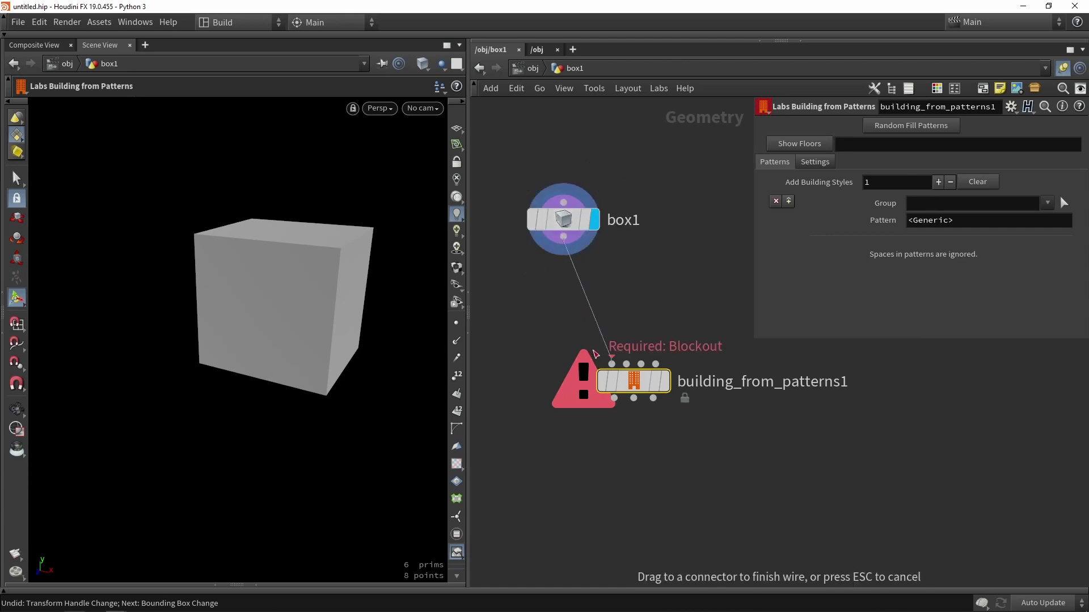
{"action": "left_click_drag", "start_coordinate": [656, 389], "coordinate": [657, 391]}
{"action": "left_click", "coordinate": [665, 381]}
Examine the subdivided walls of the building from several angles in wireframe and shaded display.
{"action": "key", "text": "shift+w"}
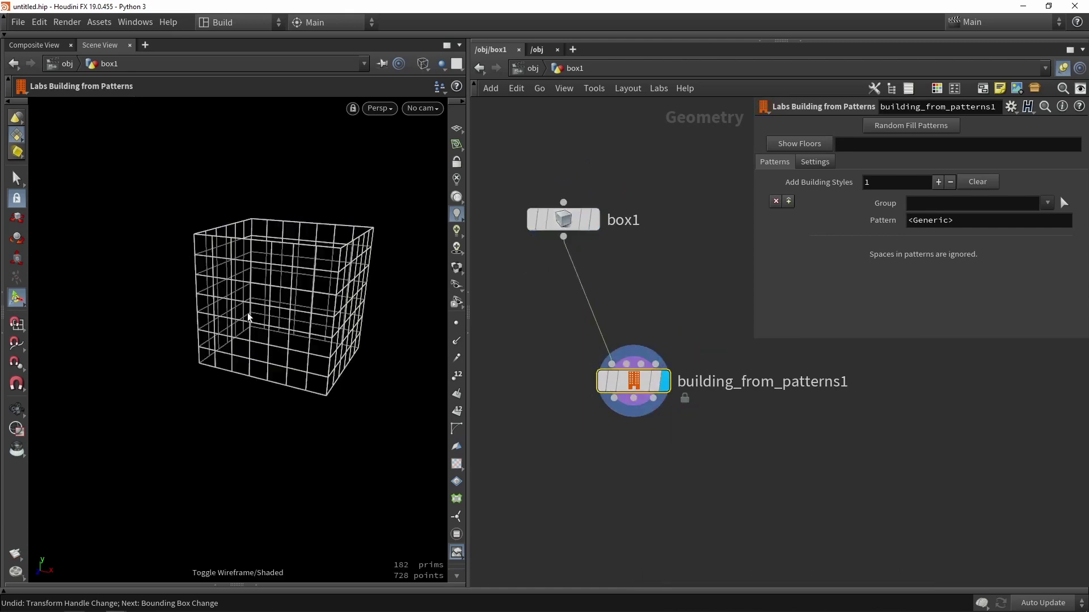
{"action": "left_click_drag", "start_coordinate": [248, 316], "coordinate": [245, 342], "text": "alt"}
{"action": "key", "text": "Return"}
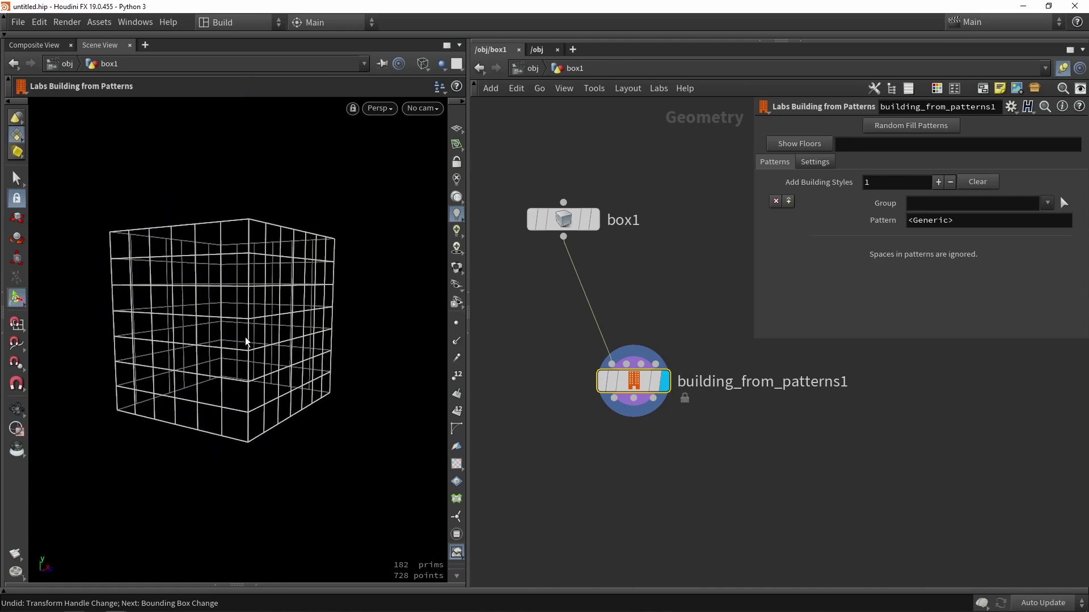
{"action": "left_click_drag", "start_coordinate": [242, 266], "coordinate": [192, 295], "text": "alt"}
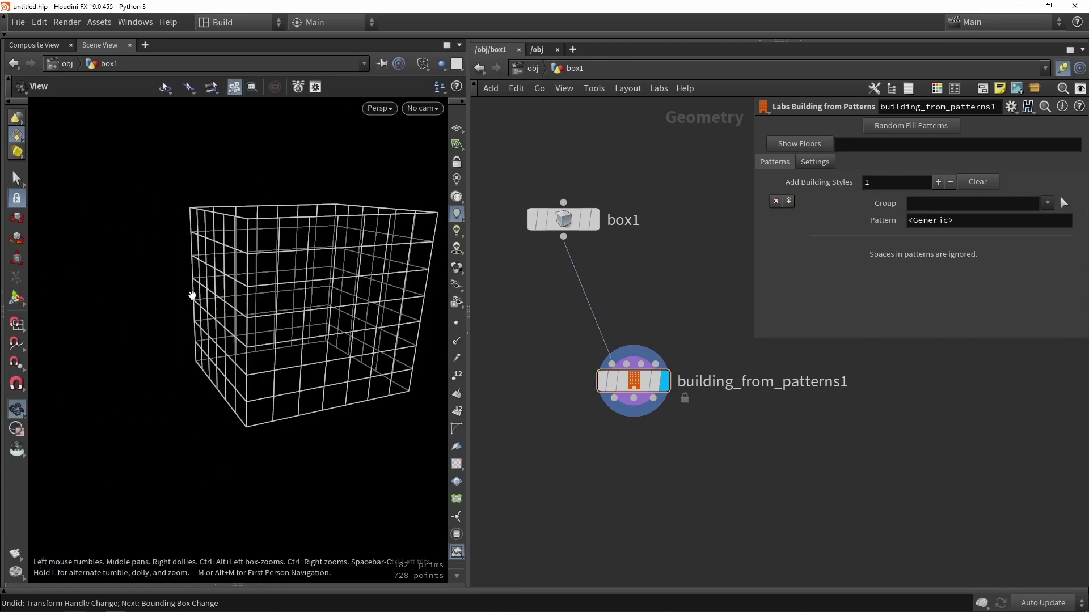
{"action": "key", "text": "shift+w"}
{"action": "mouse_move", "coordinate": [255, 318]}
{"action": "left_mouse_down", "text": "alt"}
{"action": "mouse_move", "coordinate": [242, 251]}
{"action": "mouse_move", "coordinate": [283, 288]}
{"action": "mouse_move", "coordinate": [319, 268]}
{"action": "mouse_move", "coordinate": [297, 306]}
{"action": "left_mouse_up", "text": "alt"}
{"action": "key", "text": "shift+w"}
{"action": "key", "text": "Return"}
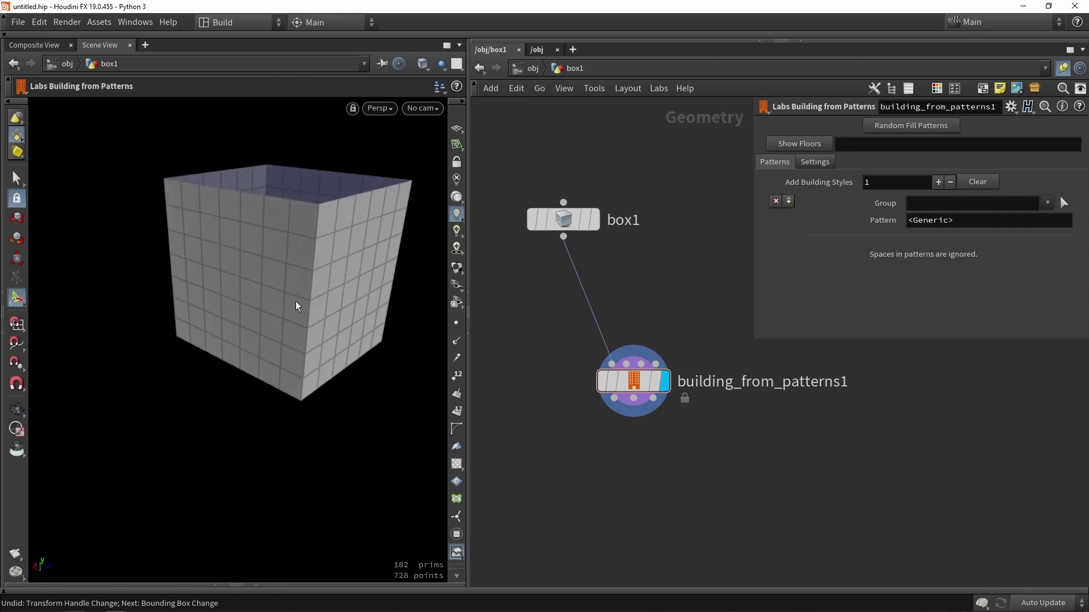
Place the Building from Patterns node directly below the box node.
{"action": "left_click_drag", "start_coordinate": [629, 381], "coordinate": [585, 422]}
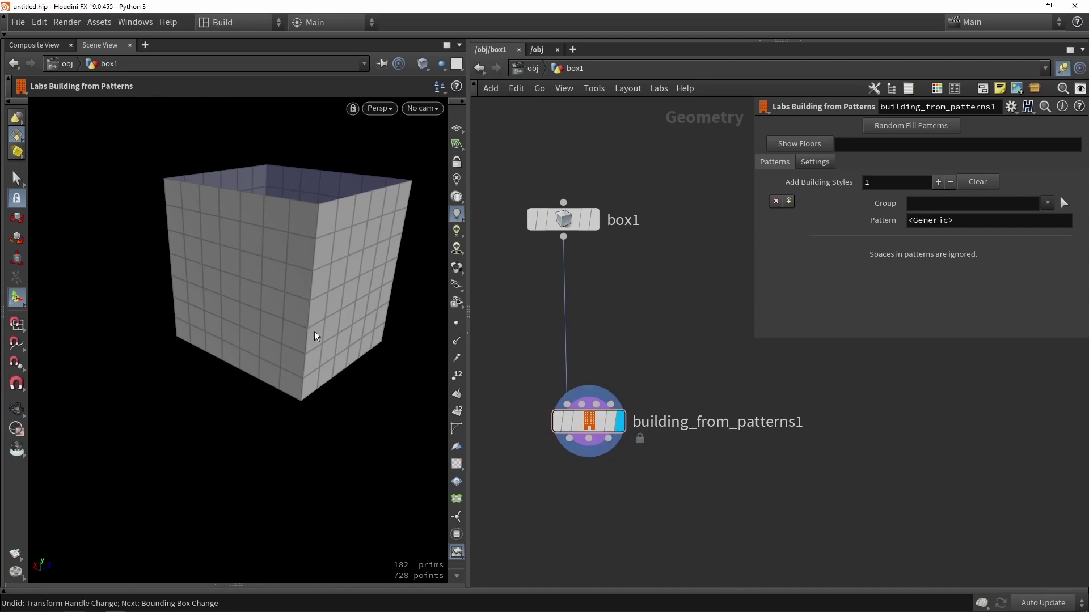
{"action": "left_click_drag", "start_coordinate": [316, 336], "coordinate": [195, 283]}
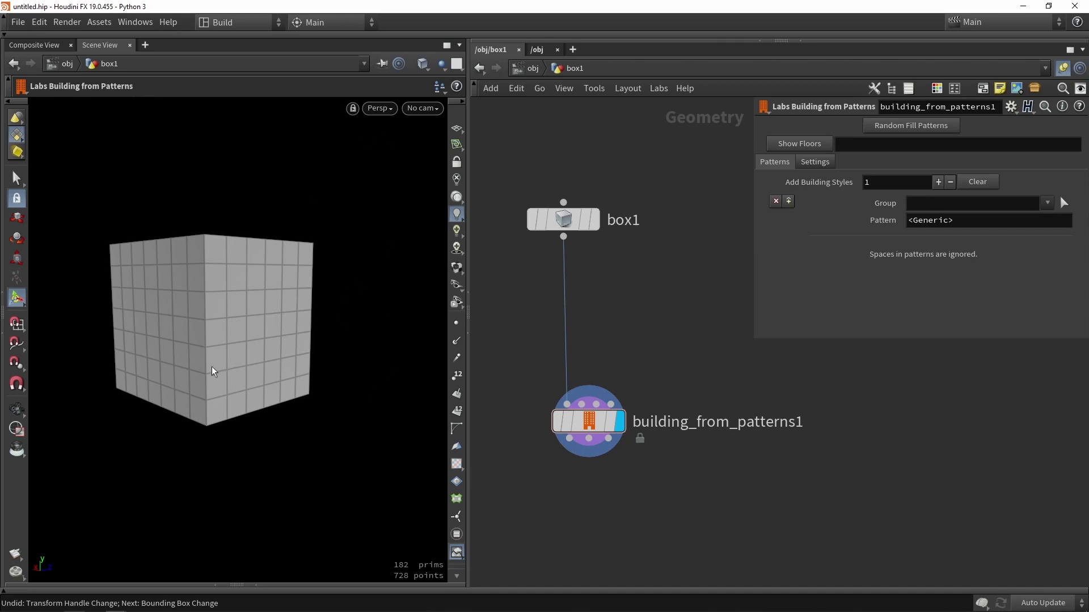
Select the box node and restore its uniform scale to 5, framing the building in the viewport.
{"action": "left_click", "coordinate": [547, 220]}
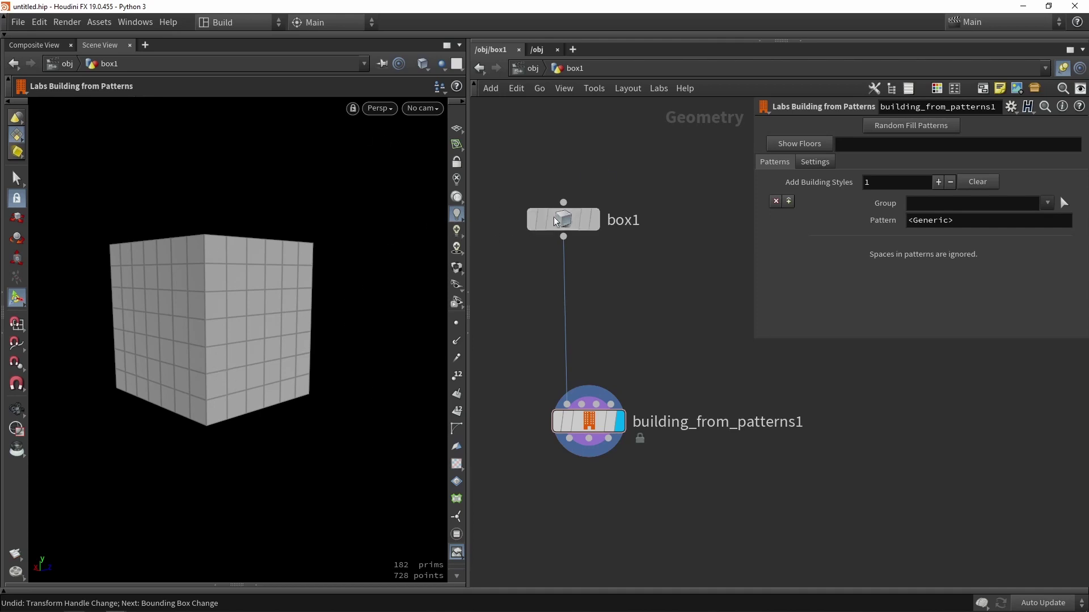
{"action": "scroll", "coordinate": [216, 311], "scroll_direction": "up", "scroll_amount": 5, "text": "alt"}
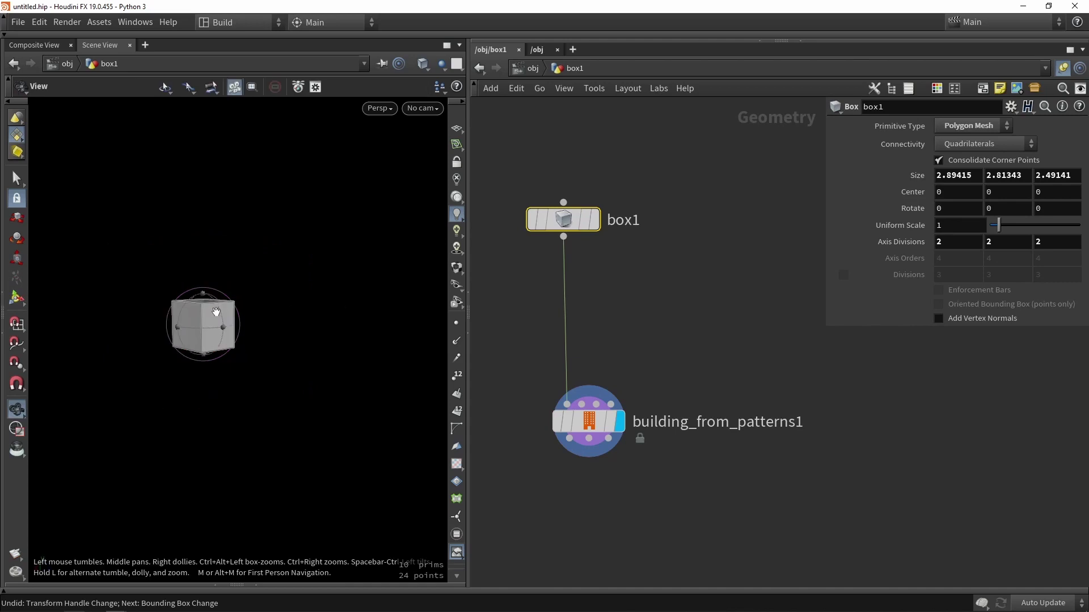
{"action": "left_click_drag", "start_coordinate": [216, 311], "coordinate": [216, 210], "text": "alt"}
{"action": "scroll", "coordinate": [216, 210], "scroll_direction": "up", "scroll_amount": 3, "text": "alt"}
{"action": "key", "text": "Return"}
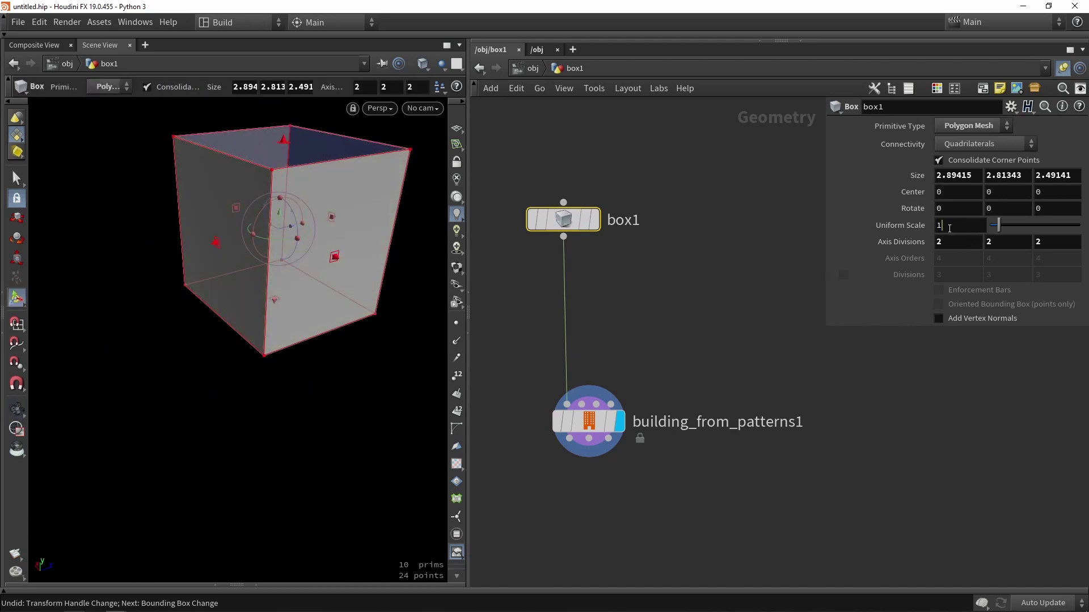
{"action": "left_click_drag", "start_coordinate": [949, 229], "coordinate": [876, 229]}
{"action": "type", "text": "5"}
{"action": "key", "text": "Return"}
{"action": "key", "text": "space+h"}
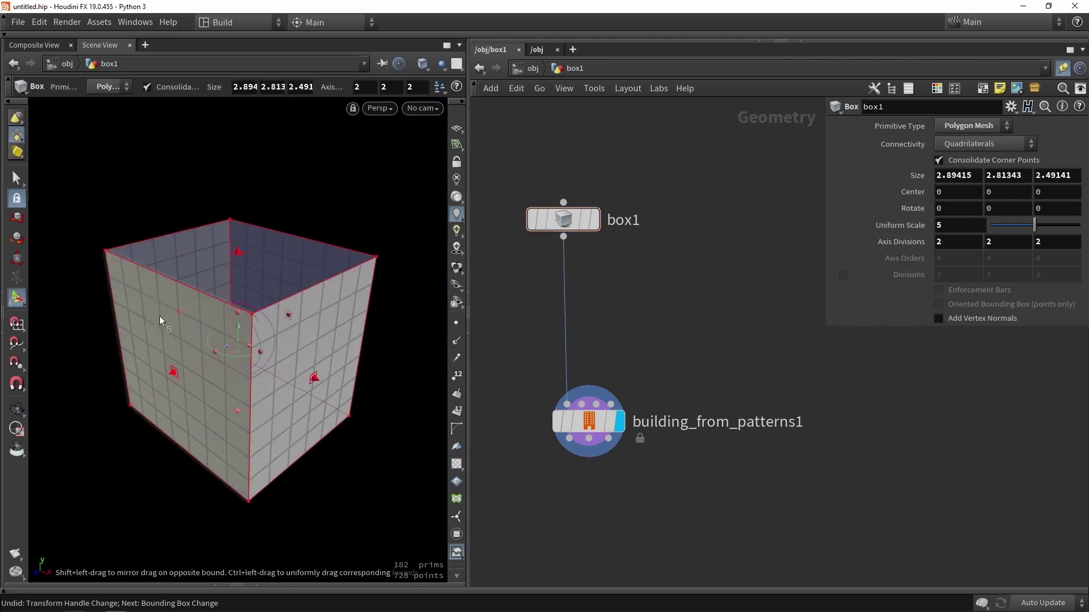
Widen the box along X to about 3.5 with its side handle.
{"action": "left_click_drag", "start_coordinate": [160, 320], "coordinate": [145, 297], "text": "alt"}
{"action": "middle_click_drag", "start_coordinate": [146, 297], "coordinate": [175, 243], "text": "alt"}
{"action": "scroll", "coordinate": [176, 244], "scroll_direction": "down", "scroll_amount": 3, "text": "alt"}
{"action": "left_click_drag", "start_coordinate": [176, 243], "coordinate": [190, 274], "text": "alt"}
{"action": "scroll", "coordinate": [191, 274], "scroll_direction": "up", "scroll_amount": 2, "text": "alt"}
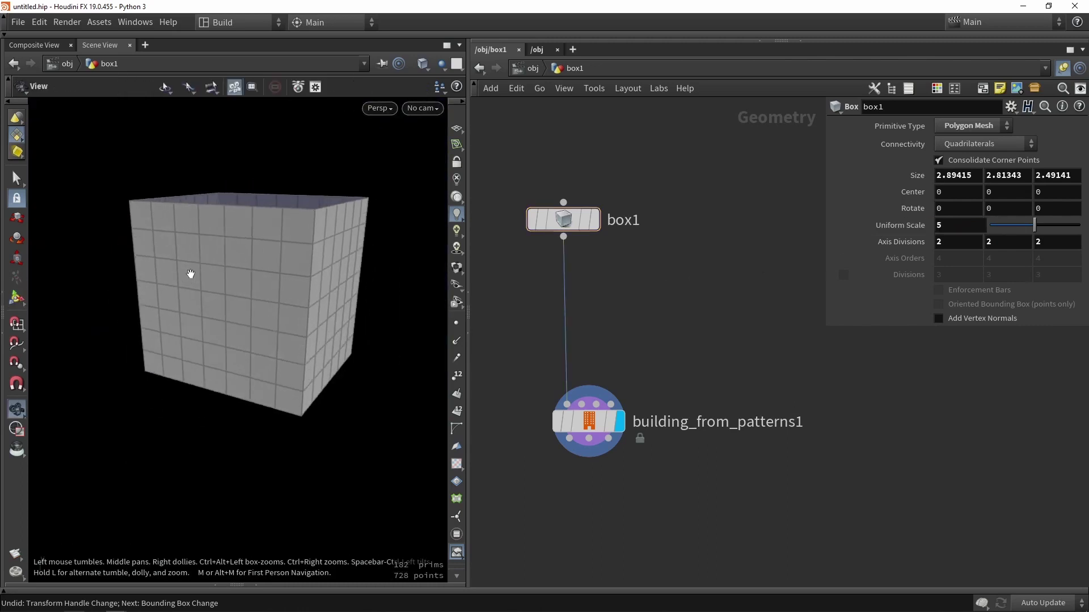
{"action": "key", "text": "Return"}
{"action": "left_click_drag", "start_coordinate": [360, 307], "coordinate": [337, 283]}
{"action": "left_click_drag", "start_coordinate": [316, 246], "coordinate": [376, 305], "text": "alt"}
{"action": "key", "text": "Return"}
Increase the vertical spacing between the box node and the Building from Patterns node.
{"action": "scroll", "coordinate": [669, 325], "scroll_direction": "up", "scroll_amount": 1}
{"action": "scroll", "coordinate": [610, 235], "scroll_direction": "down", "scroll_amount": 4}
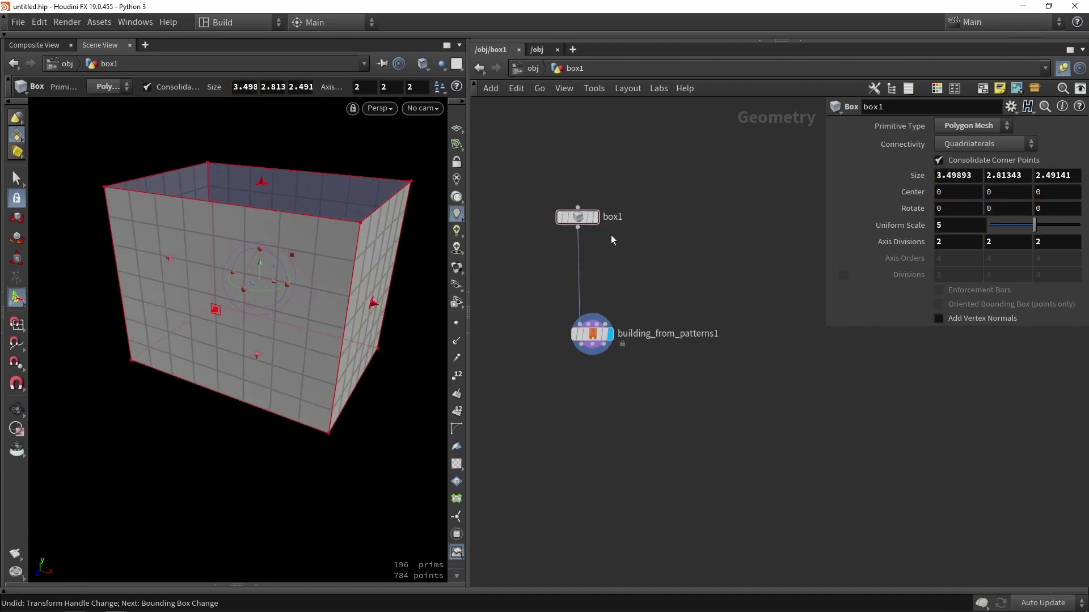
{"action": "scroll", "coordinate": [591, 346], "scroll_direction": "up", "scroll_amount": 2}
{"action": "left_click_drag", "start_coordinate": [592, 336], "coordinate": [591, 373]}
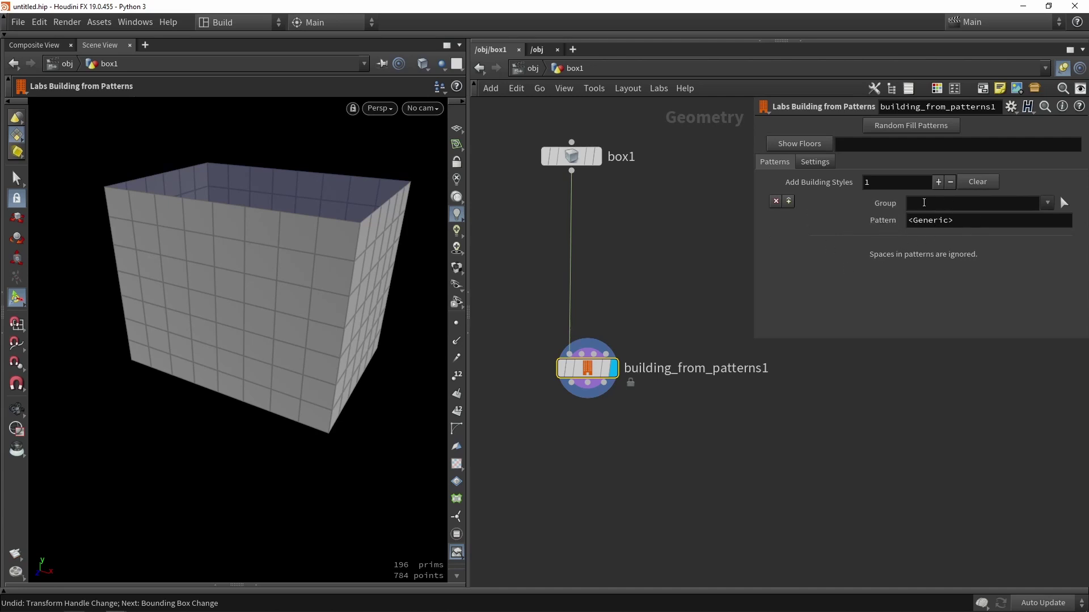
{"action": "middle_click_drag", "start_coordinate": [619, 435], "coordinate": [588, 354]}
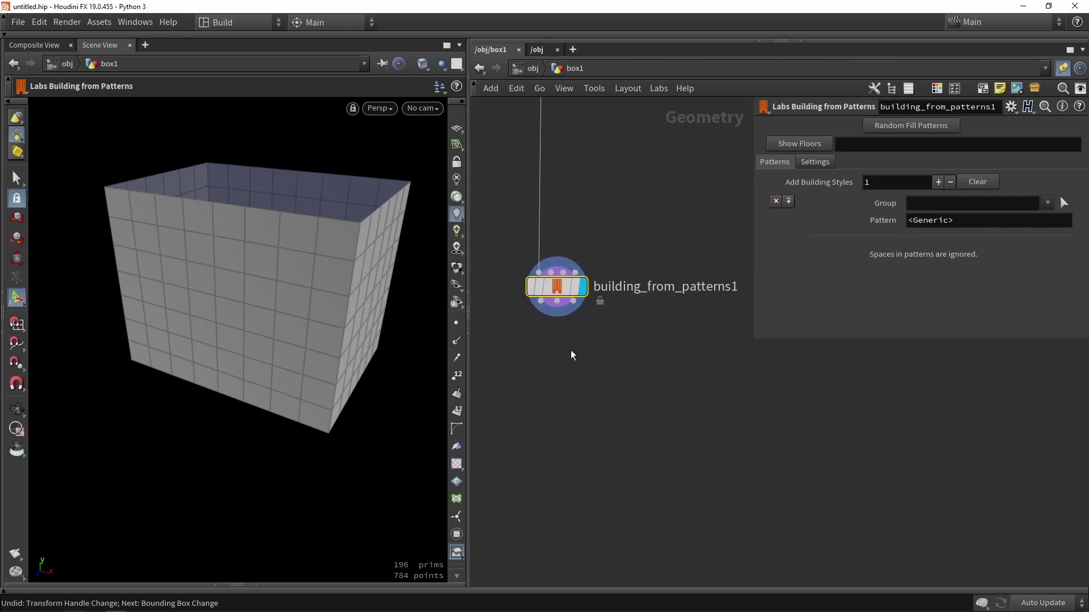
{"action": "left_click_drag", "start_coordinate": [556, 289], "coordinate": [561, 369]}
{"action": "scroll", "coordinate": [550, 326], "scroll_direction": "down", "scroll_amount": 3}
{"action": "scroll", "coordinate": [551, 328], "scroll_direction": "up", "scroll_amount": 1}
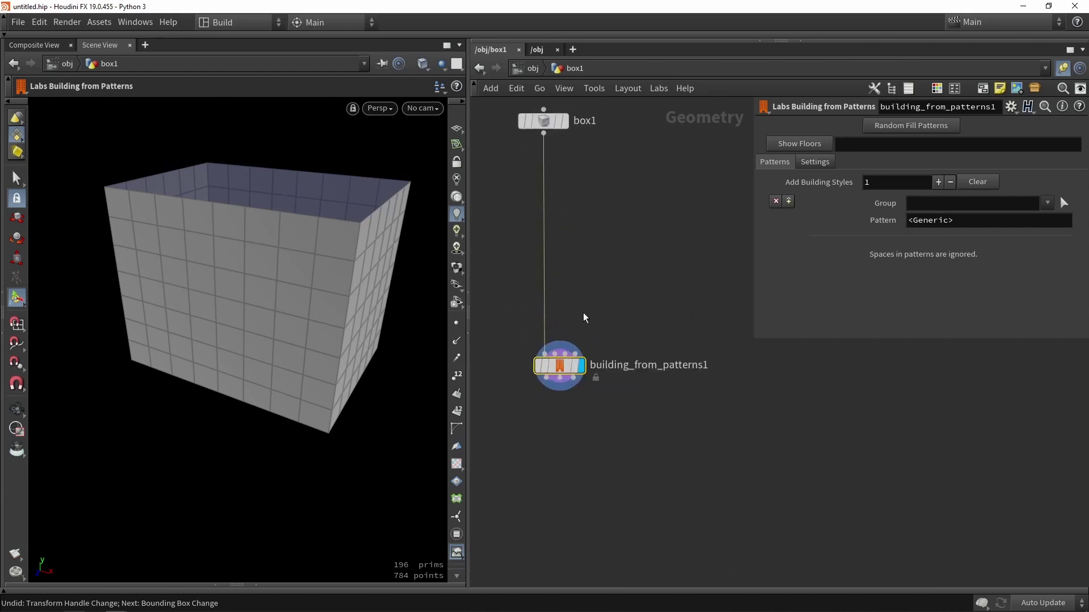
Add a Grid node in the empty area beside the box network and display its geometry.
{"action": "middle_click_drag", "start_coordinate": [646, 262], "coordinate": [579, 355]}
{"action": "scroll", "coordinate": [578, 355], "scroll_direction": "down", "scroll_amount": 2}
{"action": "middle_click_drag", "start_coordinate": [656, 296], "coordinate": [617, 315]}
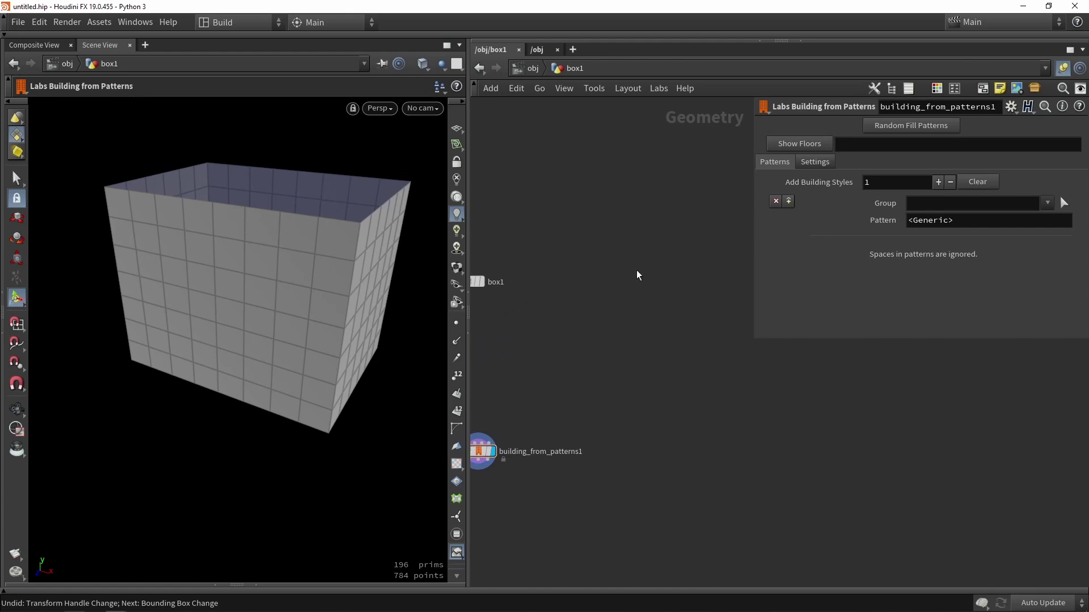
{"action": "key", "text": "Tab"}
{"action": "type", "text": "grid"}
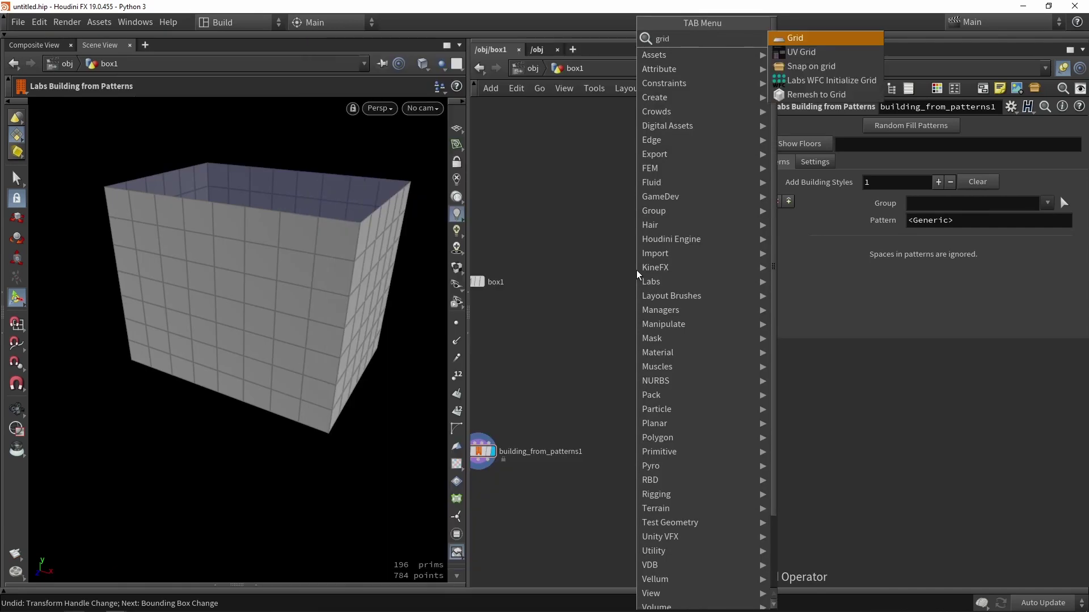
{"action": "key", "text": "Return"}
{"action": "left_click", "coordinate": [627, 262]}
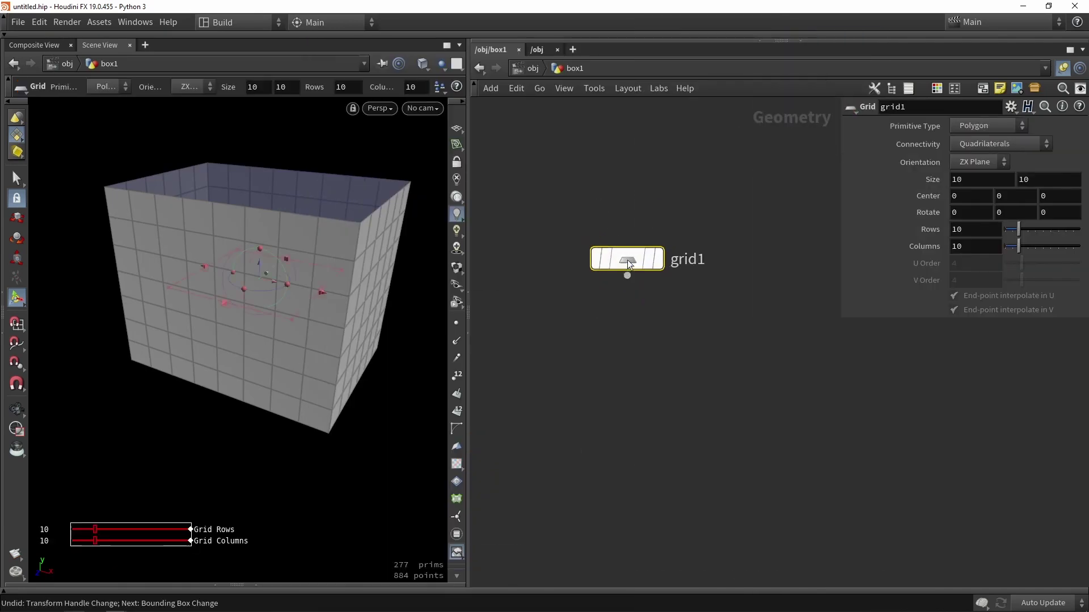
{"action": "left_click", "coordinate": [658, 261]}
{"action": "key", "text": "Escape"}
{"action": "left_click_drag", "start_coordinate": [317, 263], "coordinate": [253, 307]}
{"action": "left_click", "coordinate": [17, 297]}
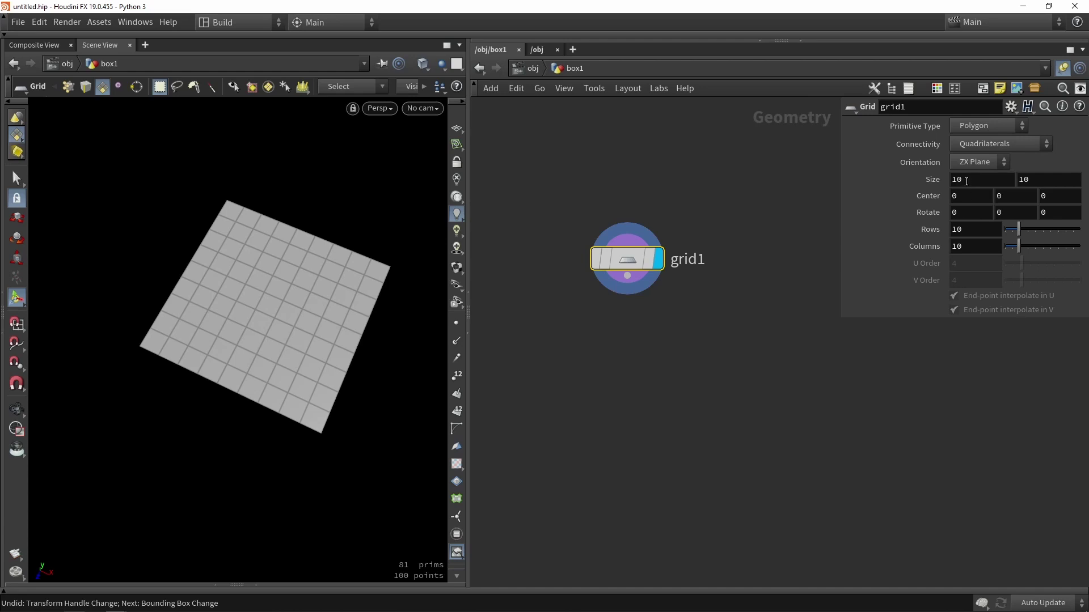
Set the grid's size to 2 by 3.
{"action": "double_click", "coordinate": [967, 181]}
{"action": "type", "text": "2"}
{"action": "key", "text": "Tab"}
{"action": "type", "text": "3"}
{"action": "key", "text": "Return"}
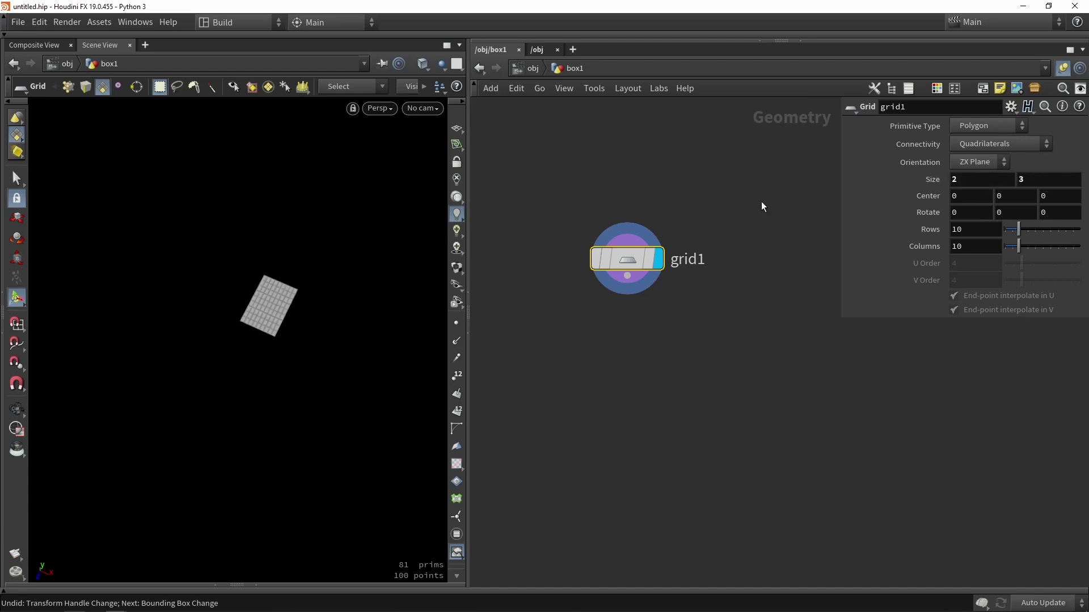
Set the grid's rows and columns to 2 each.
{"action": "double_click", "coordinate": [985, 229]}
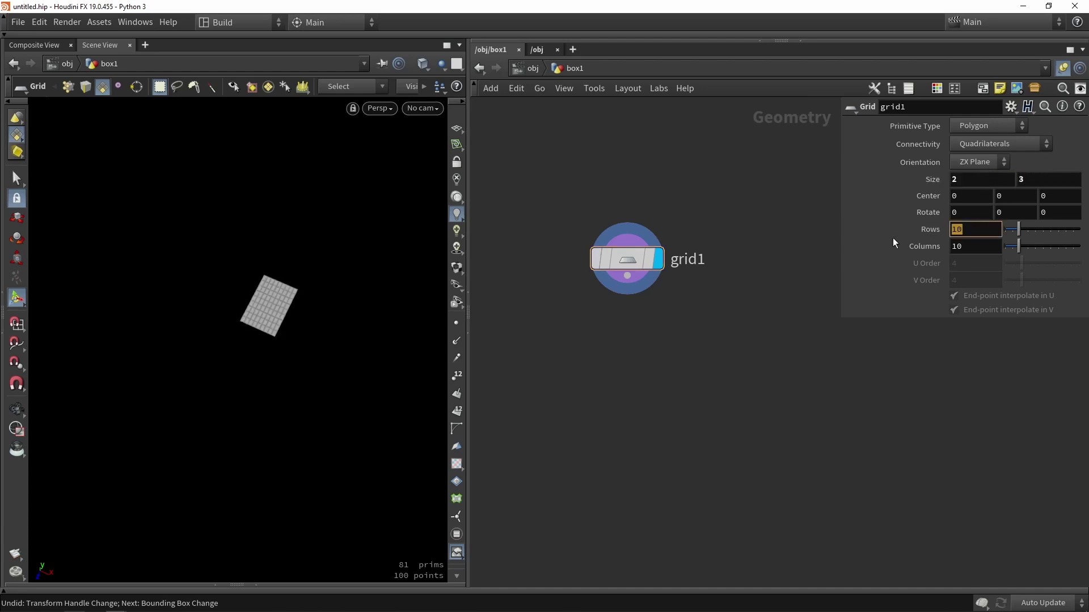
{"action": "type", "text": "2"}
{"action": "key", "text": "Tab"}
{"action": "type", "text": "2"}
{"action": "key", "text": "Return"}
Rotate the grid 90 degrees about X so it stands upright, and turn on the viewport's reference grid.
{"action": "left_click_drag", "start_coordinate": [297, 384], "coordinate": [238, 368], "text": "alt"}
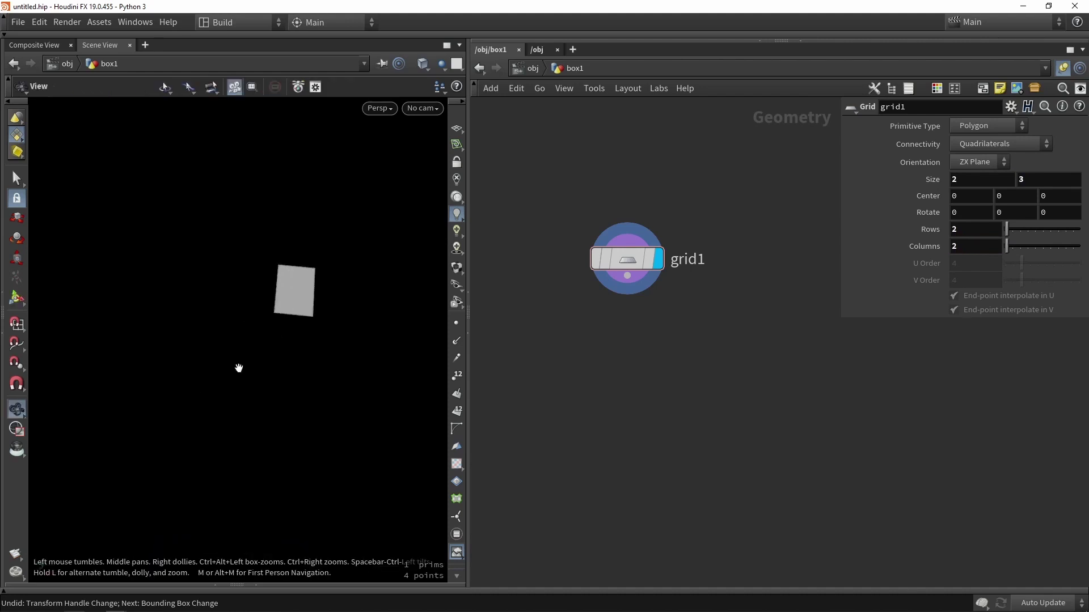
{"action": "key", "text": "shift+w"}
{"action": "key", "text": "Return"}
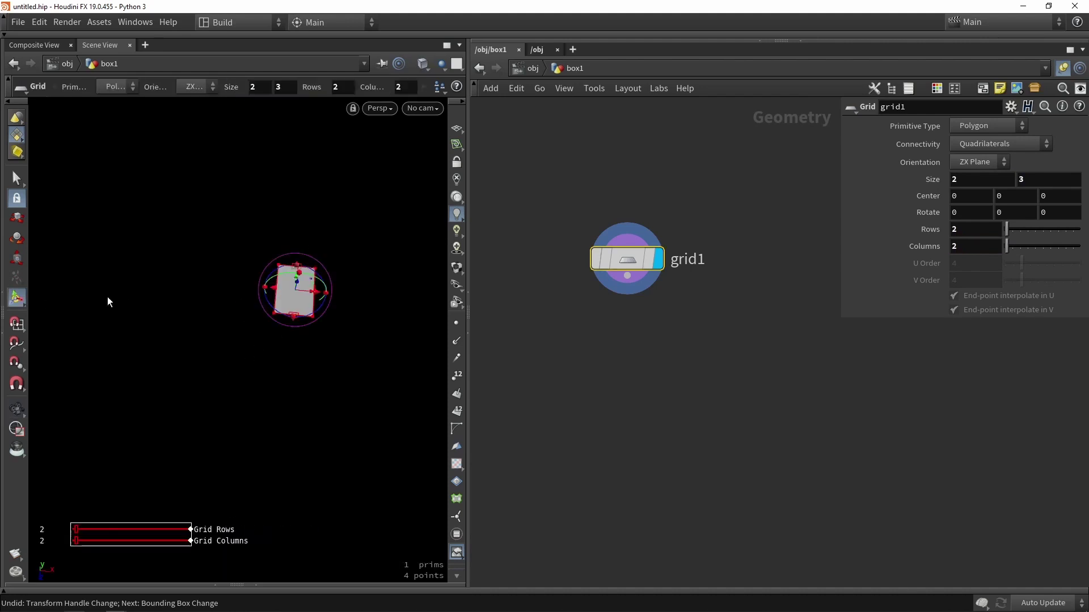
{"action": "left_click_drag", "start_coordinate": [165, 329], "coordinate": [245, 284], "text": "alt"}
{"action": "scroll", "coordinate": [342, 229], "scroll_direction": "up", "scroll_amount": 4}
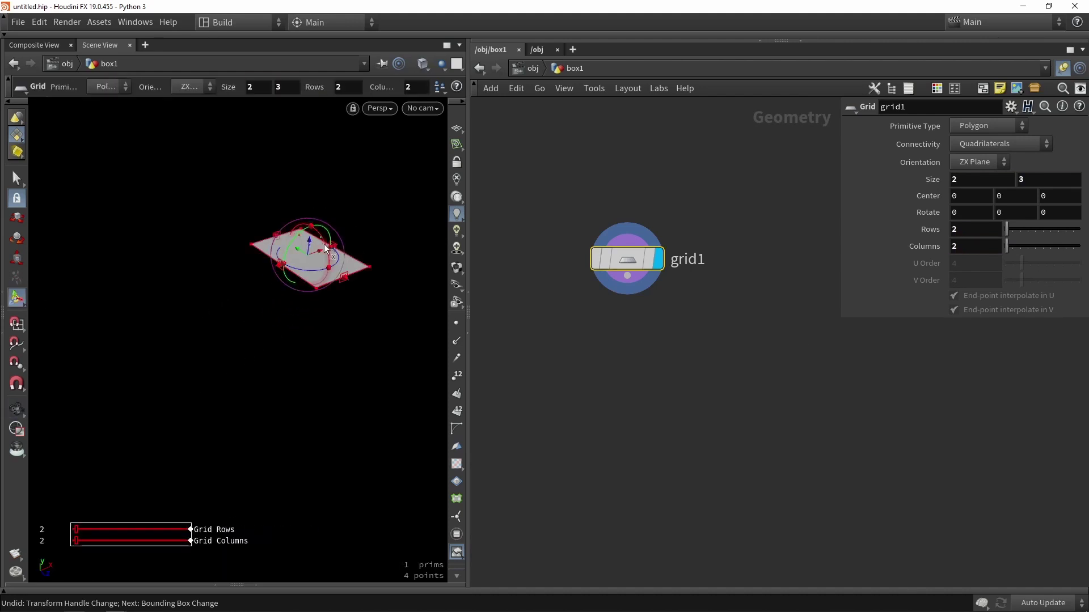
{"action": "left_click_drag", "start_coordinate": [321, 241], "coordinate": [316, 293]}
{"action": "left_click", "coordinate": [455, 131]}
{"action": "left_click_drag", "start_coordinate": [358, 236], "coordinate": [301, 227], "text": "alt"}
Add a Match Size node below the grid node, feed the grid into its first input, and display it.
{"action": "left_click", "coordinate": [675, 340]}
{"action": "middle_click_drag", "start_coordinate": [666, 345], "coordinate": [693, 314]}
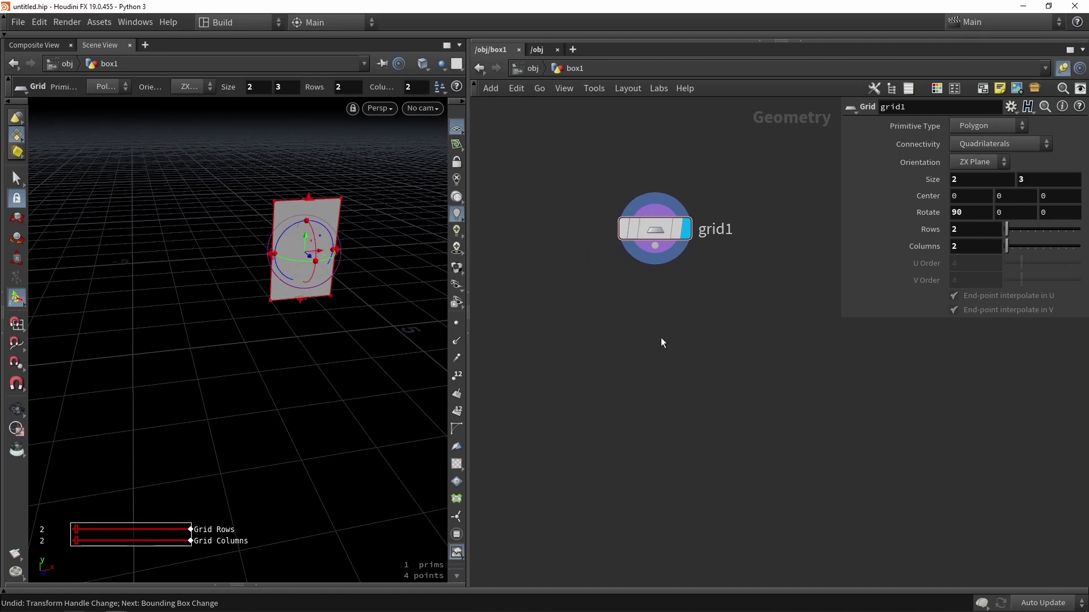
{"action": "key", "text": "Tab"}
{"action": "type", "text": "m"}
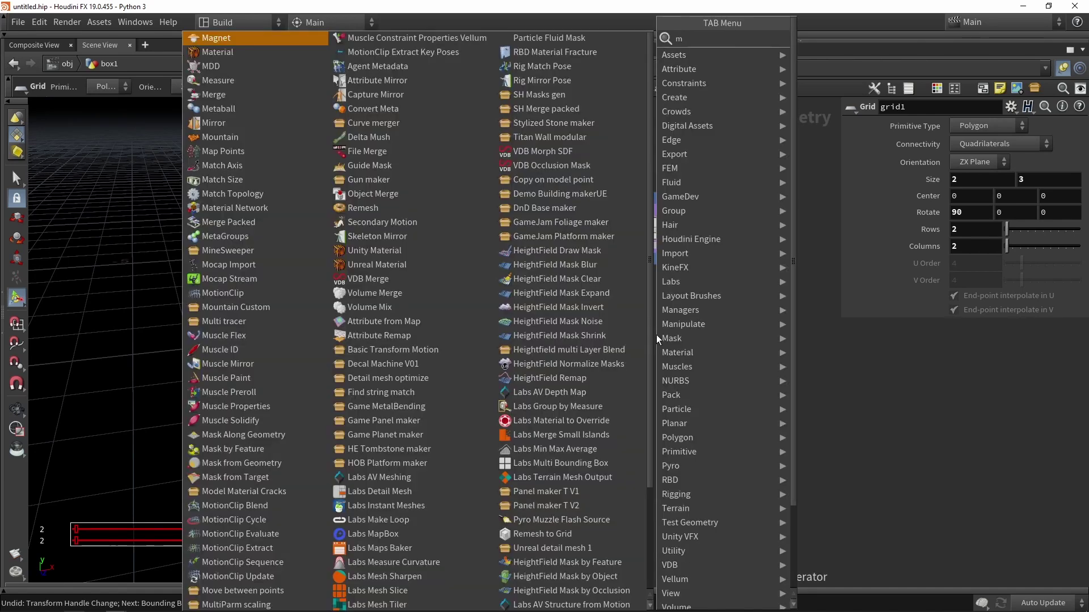
{"action": "type", "text": "atch"}
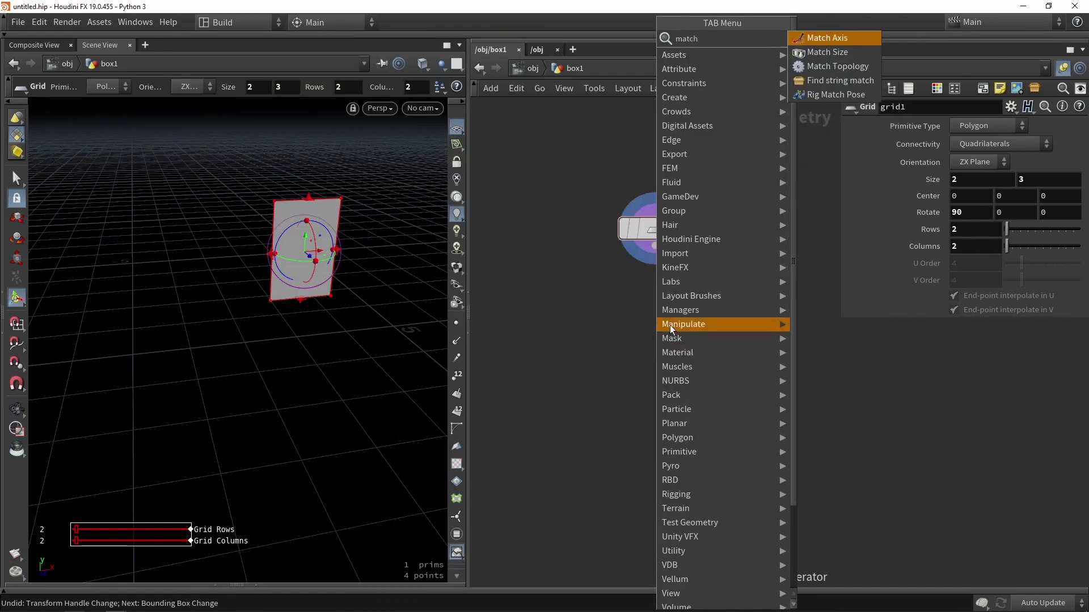
{"action": "left_click", "coordinate": [828, 51]}
{"action": "left_click", "coordinate": [661, 312]}
{"action": "scroll", "coordinate": [670, 320], "scroll_direction": "up", "scroll_amount": 2}
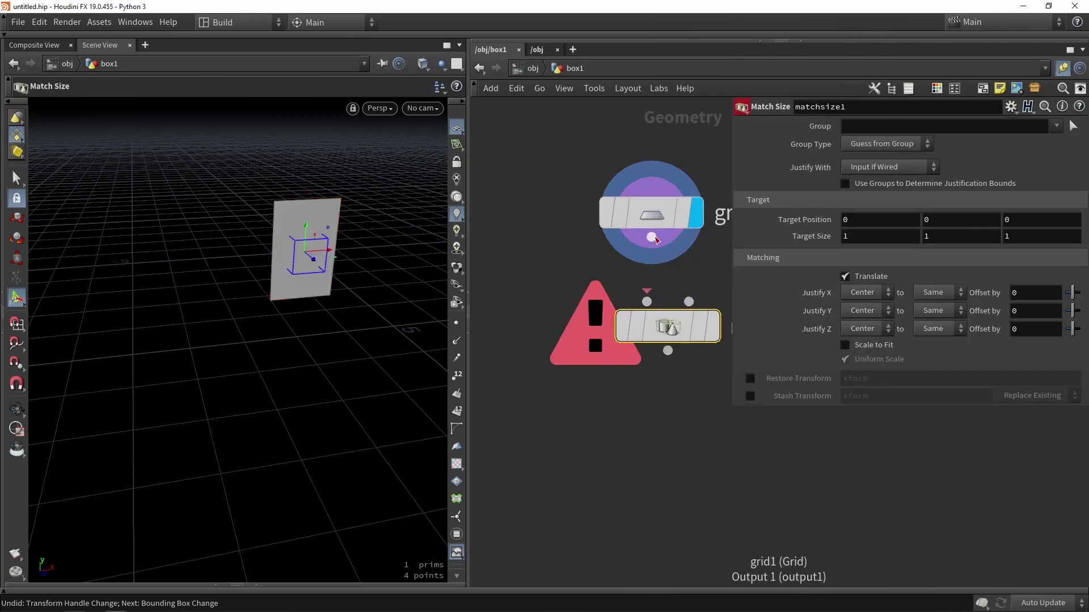
{"action": "left_click_drag", "start_coordinate": [673, 319], "coordinate": [641, 352]}
{"action": "left_click", "coordinate": [691, 290]}
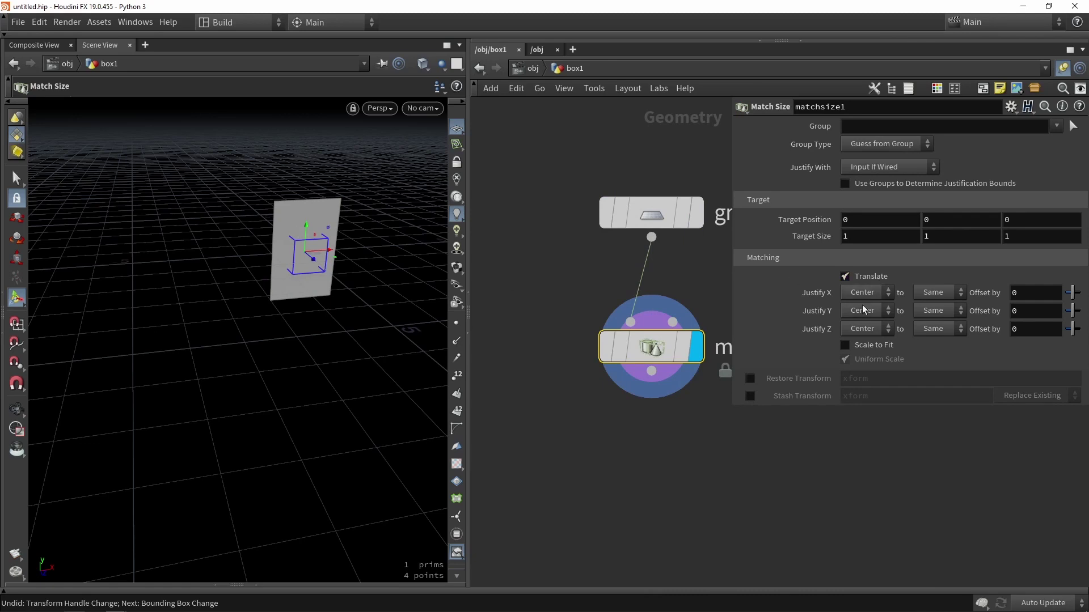
Set the Match Size node's Y justification to Min so the panel's base rests on the ground plane.
{"action": "left_click", "coordinate": [873, 311]}
{"action": "left_click", "coordinate": [866, 342]}
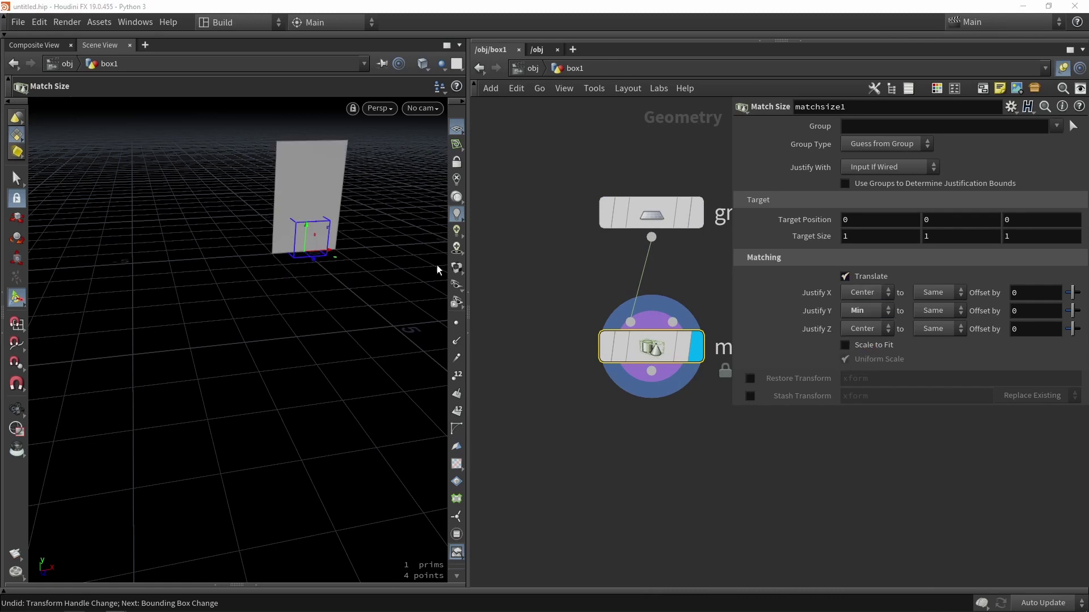
{"action": "left_click_drag", "start_coordinate": [321, 258], "coordinate": [299, 225], "text": "alt"}
{"action": "scroll", "coordinate": [296, 227], "scroll_direction": "up", "scroll_amount": 3, "text": "alt"}
{"action": "scroll", "coordinate": [251, 287], "scroll_direction": "down", "scroll_amount": 1, "text": "alt"}
{"action": "left_click_drag", "start_coordinate": [250, 287], "coordinate": [269, 317], "text": "alt"}
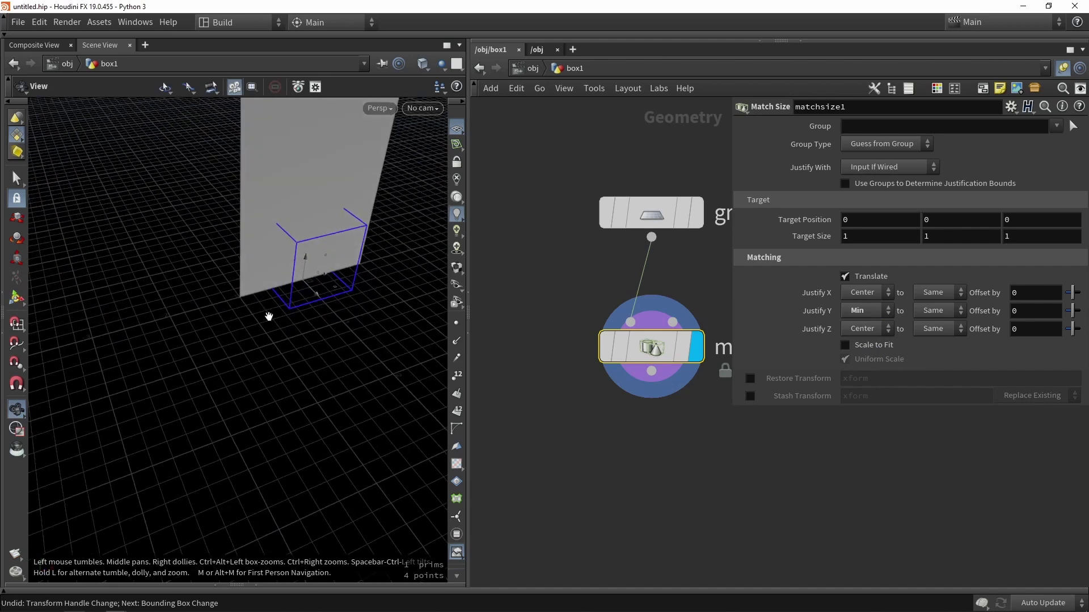
{"action": "scroll", "coordinate": [269, 316], "scroll_direction": "down", "scroll_amount": 3, "text": "alt"}
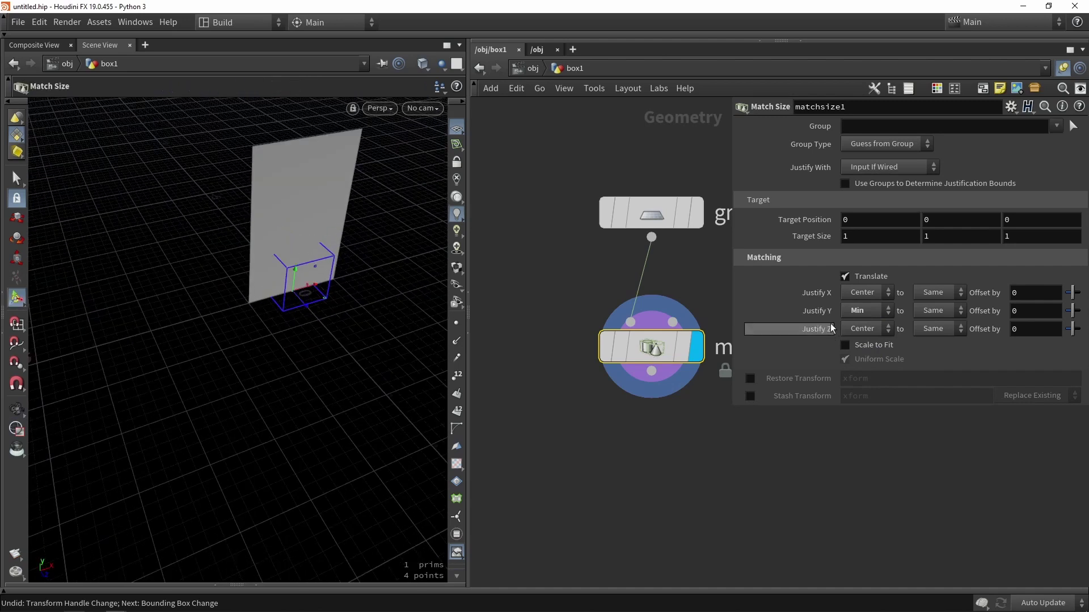
Try the Min and Max justifications on the Match Size node's Z and X axes, returning both to Center.
{"action": "left_click", "coordinate": [858, 329]}
{"action": "left_click", "coordinate": [853, 356]}
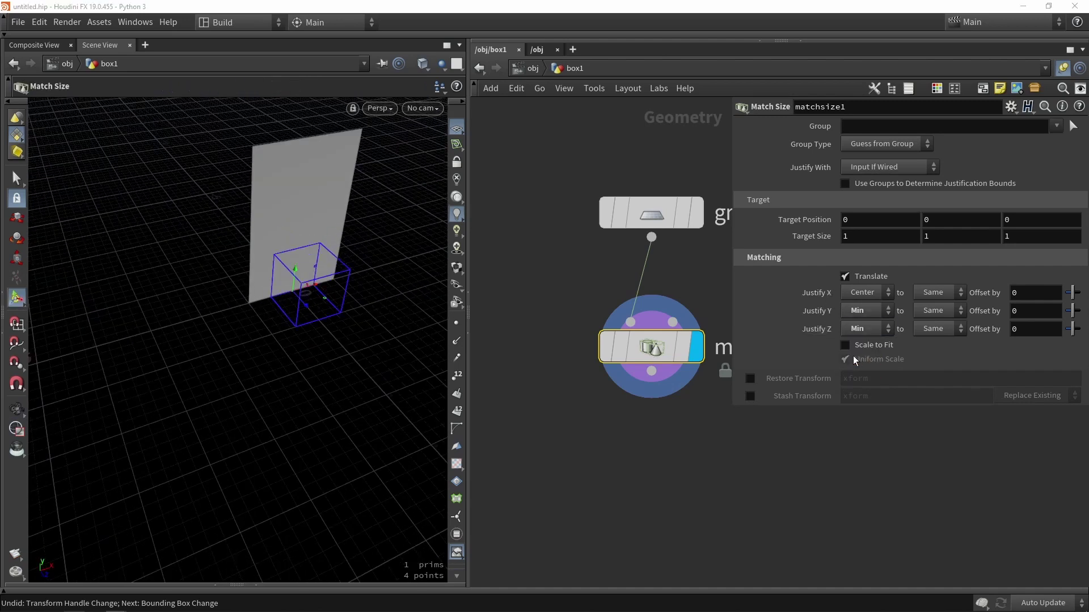
{"action": "left_click", "coordinate": [862, 330]}
{"action": "left_click", "coordinate": [861, 386]}
{"action": "left_click", "coordinate": [848, 292]}
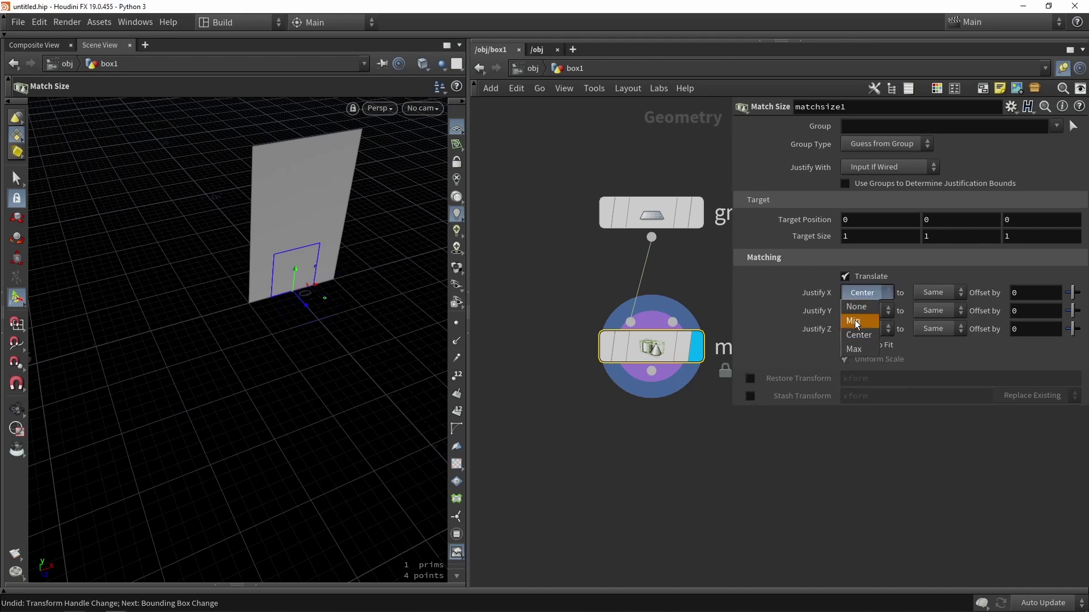
{"action": "left_click", "coordinate": [856, 322]}
{"action": "left_click", "coordinate": [866, 294]}
{"action": "left_click", "coordinate": [866, 350]}
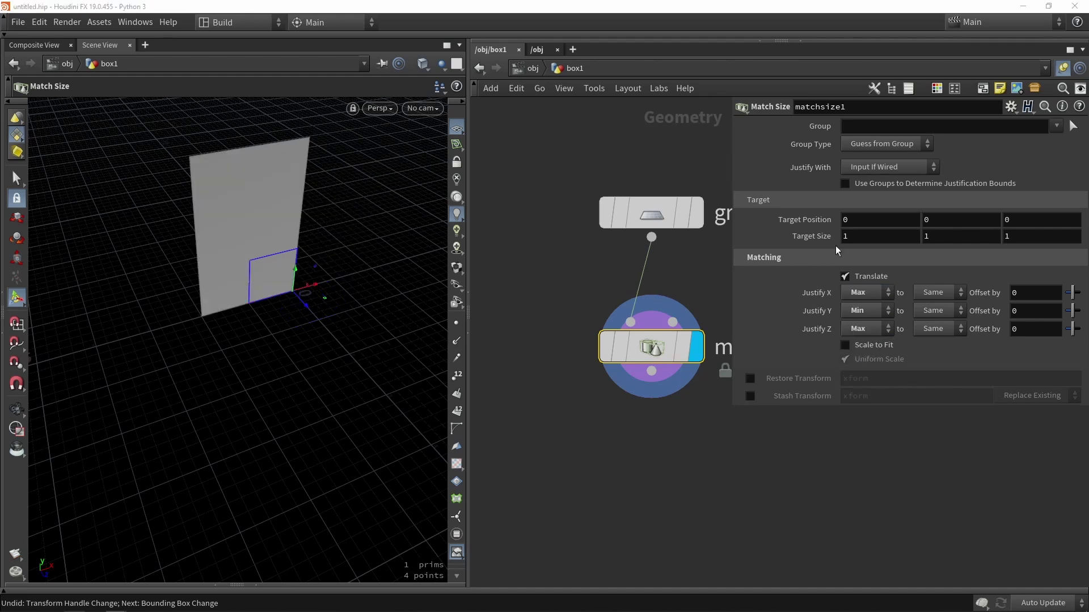
{"action": "left_click", "coordinate": [876, 295]}
{"action": "left_click", "coordinate": [870, 336]}
{"action": "scroll", "coordinate": [870, 336], "scroll_direction": "up", "scroll_amount": 1}
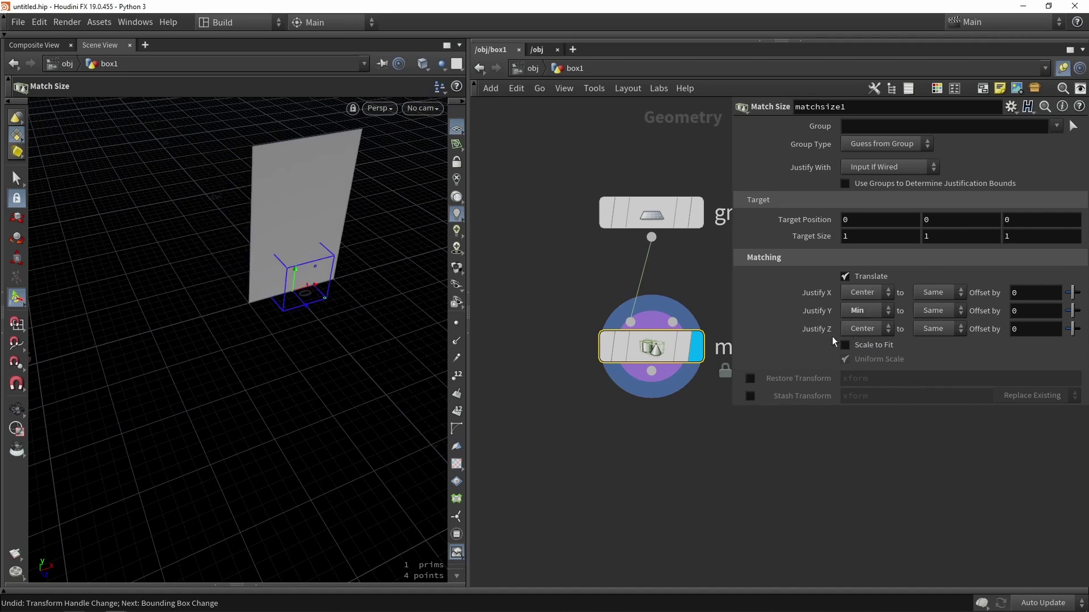
Add a Labs Building Generator Utility node below the Match Size node, wire the two together, and display it.
{"action": "middle_click_drag", "start_coordinate": [618, 448], "coordinate": [585, 337]}
{"action": "scroll", "coordinate": [594, 319], "scroll_direction": "down", "scroll_amount": 3}
{"action": "left_click", "coordinate": [601, 346]}
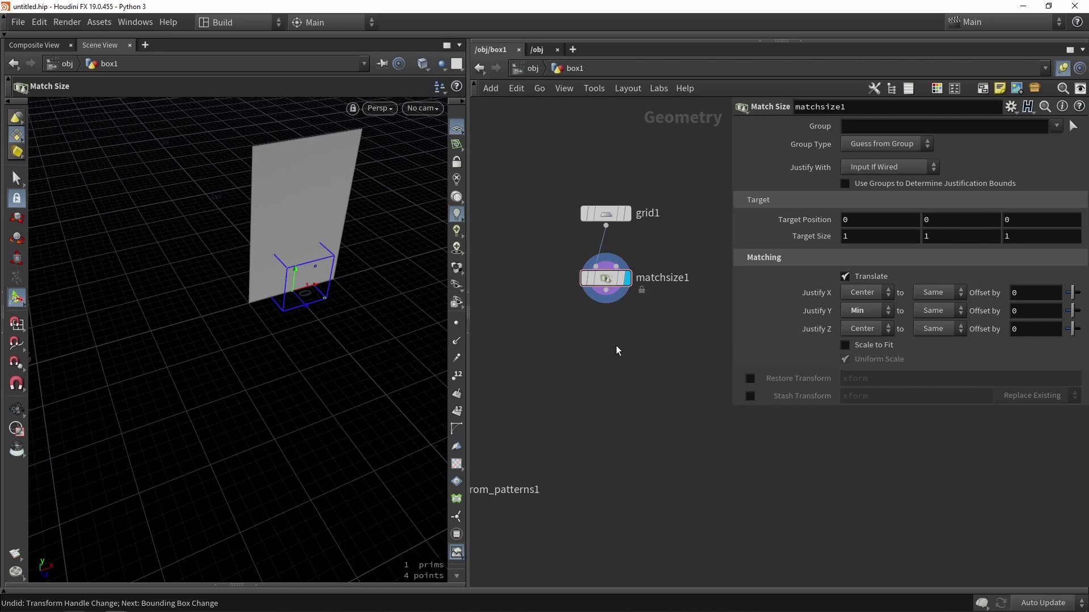
{"action": "key", "text": "Tab"}
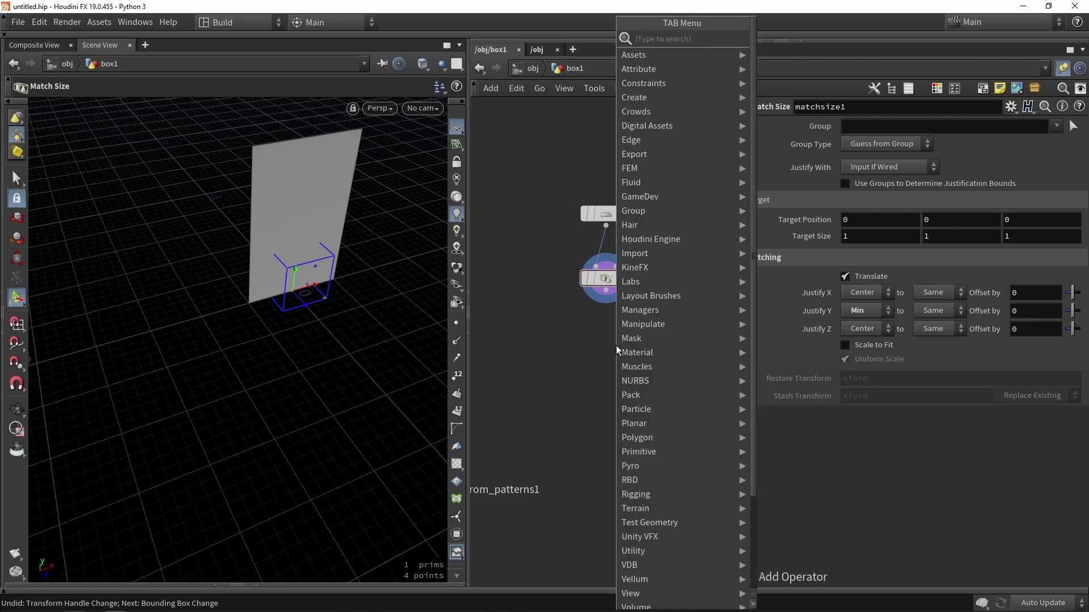
{"action": "type", "text": "u"}
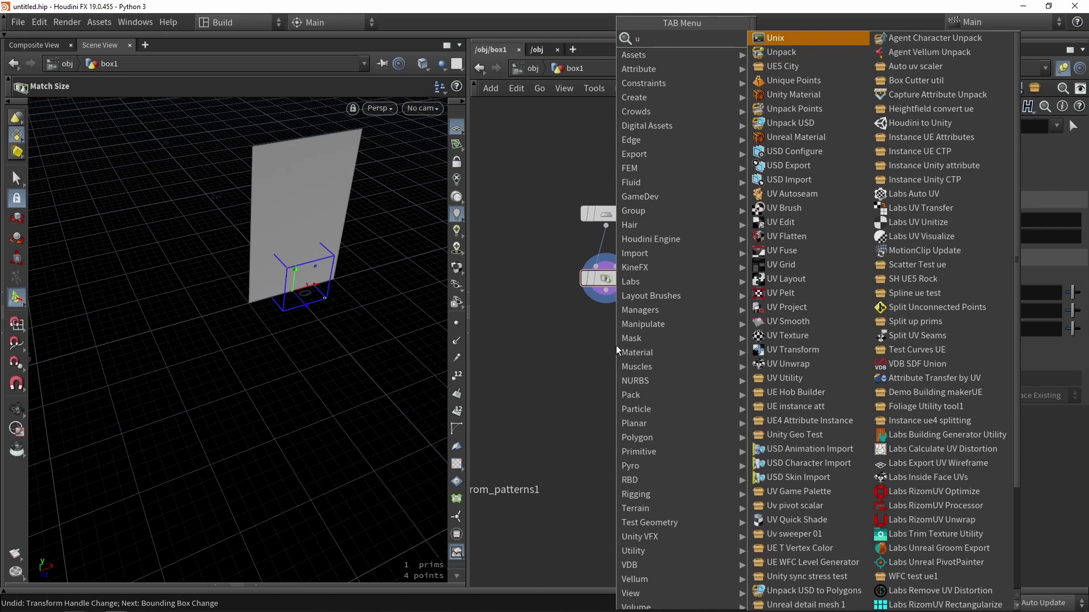
{"action": "type", "text": "tili"}
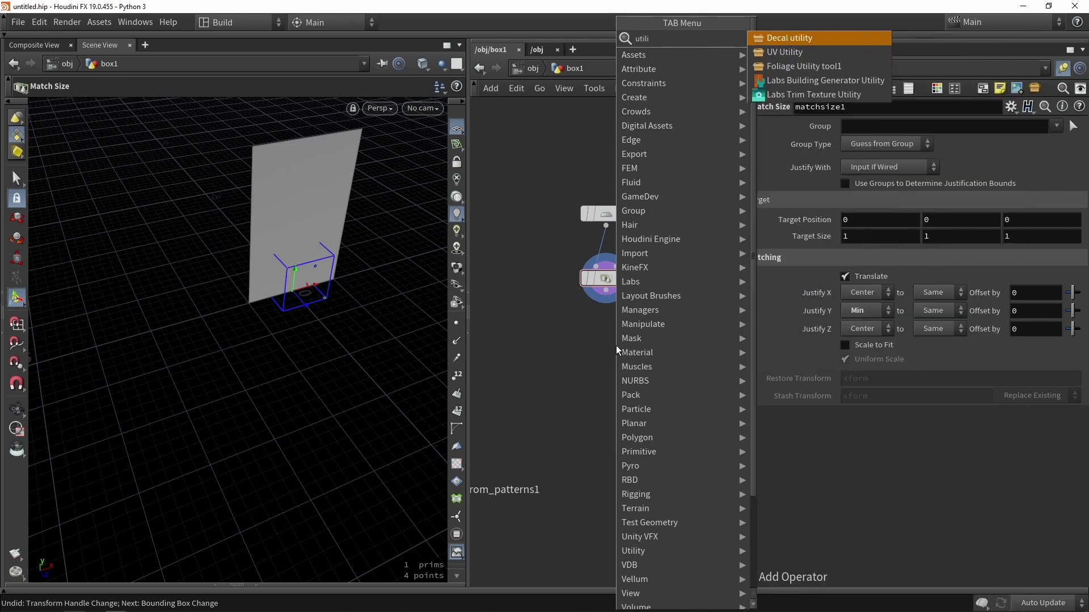
{"action": "left_click", "coordinate": [825, 80]}
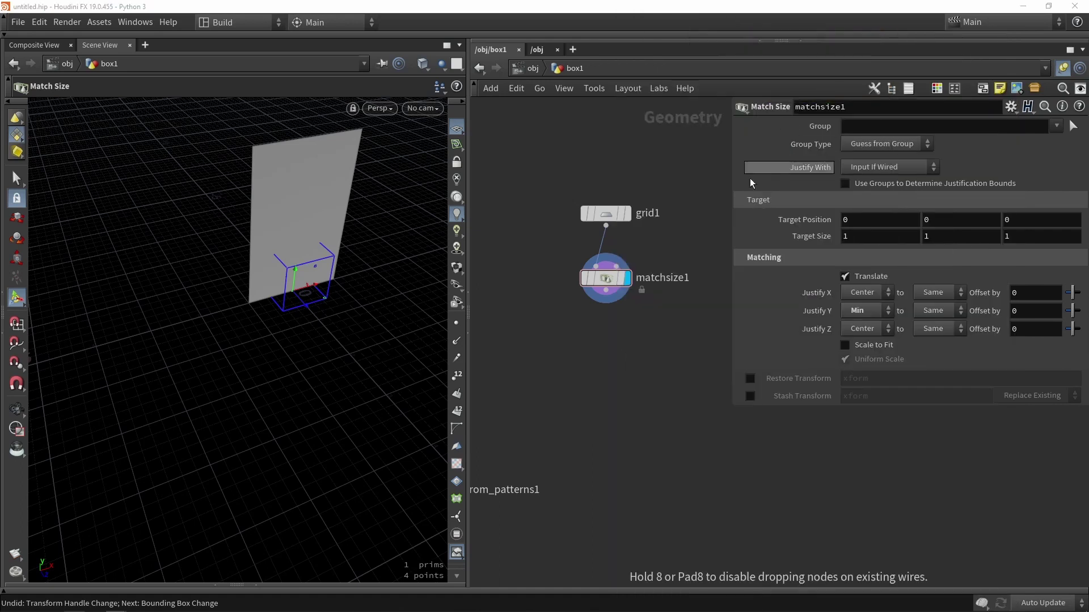
{"action": "left_click", "coordinate": [624, 370]}
{"action": "scroll", "coordinate": [624, 382], "scroll_direction": "up", "scroll_amount": 2}
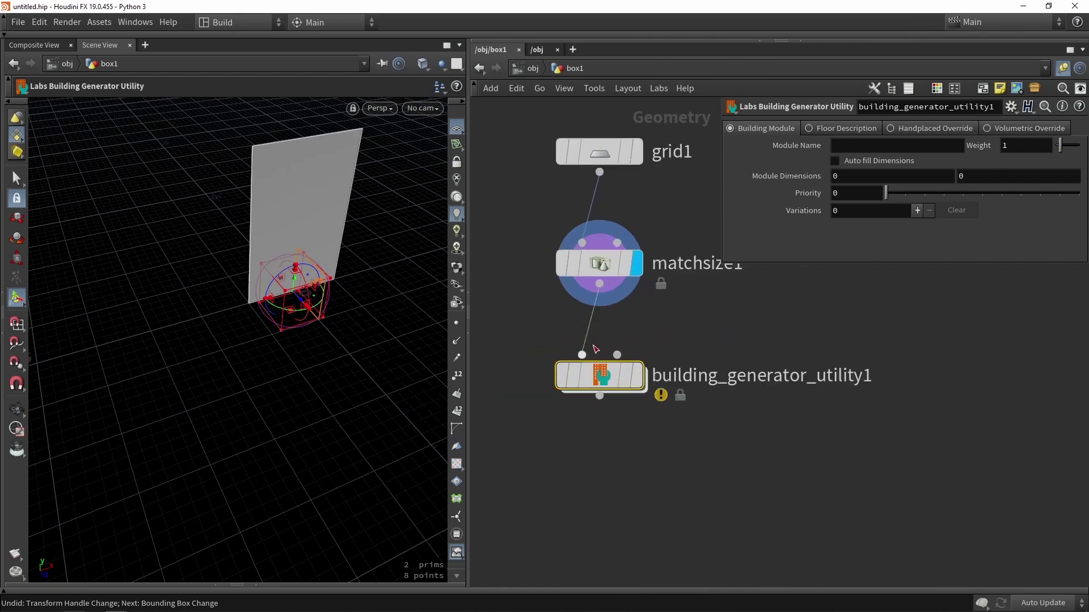
{"action": "left_click_drag", "start_coordinate": [644, 380], "coordinate": [603, 359]}
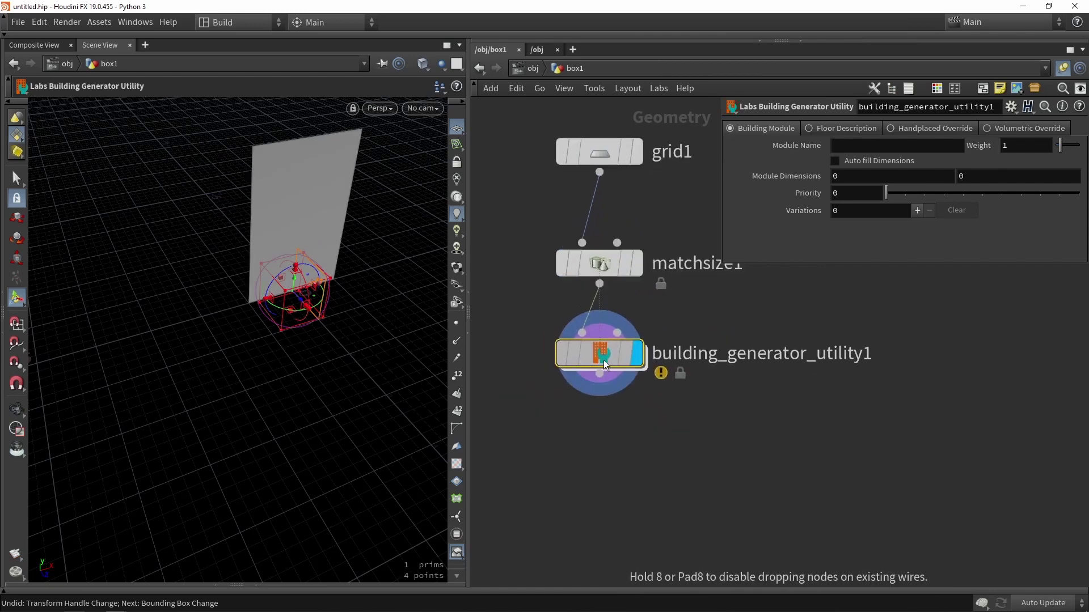
Name the building module A and enable Auto fill Dimensions.
{"action": "left_click", "coordinate": [840, 145]}
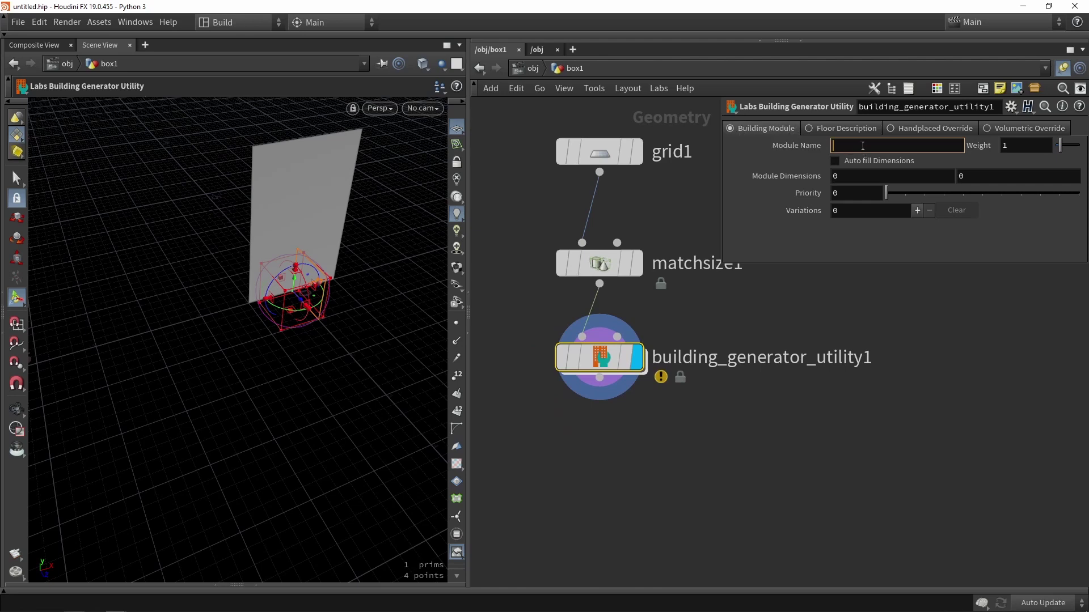
{"action": "type", "text": "A"}
{"action": "left_click", "coordinate": [823, 316]}
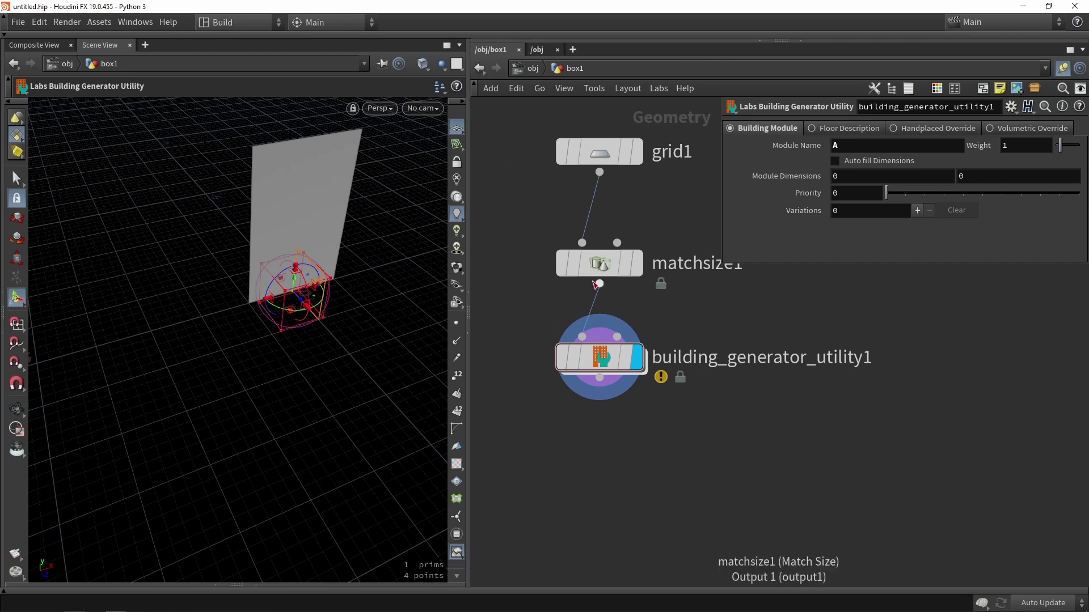
{"action": "left_click", "coordinate": [893, 162]}
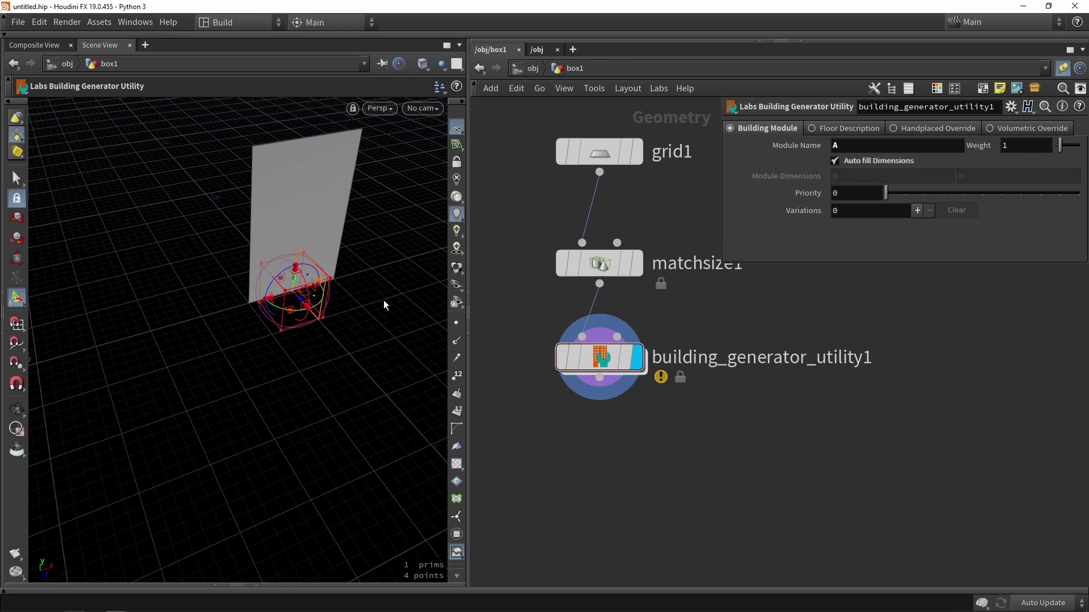
Examine the utility node's orange orientation guide against the wall panel from several angles.
{"action": "left_click_drag", "start_coordinate": [384, 302], "coordinate": [353, 326], "text": "alt"}
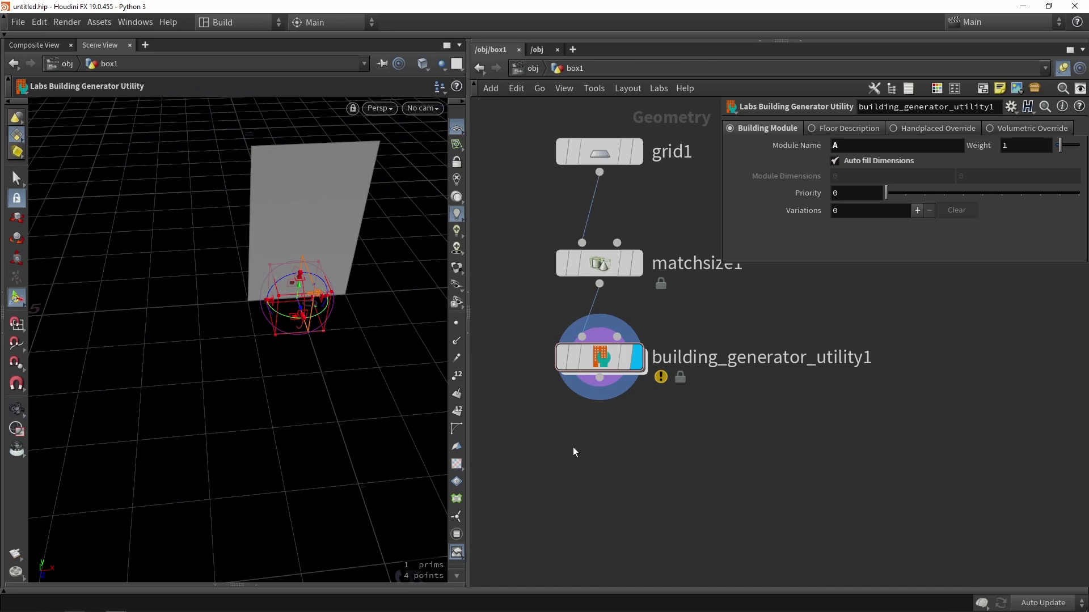
{"action": "left_click", "coordinate": [599, 357]}
{"action": "left_click_drag", "start_coordinate": [352, 408], "coordinate": [231, 241], "text": "alt"}
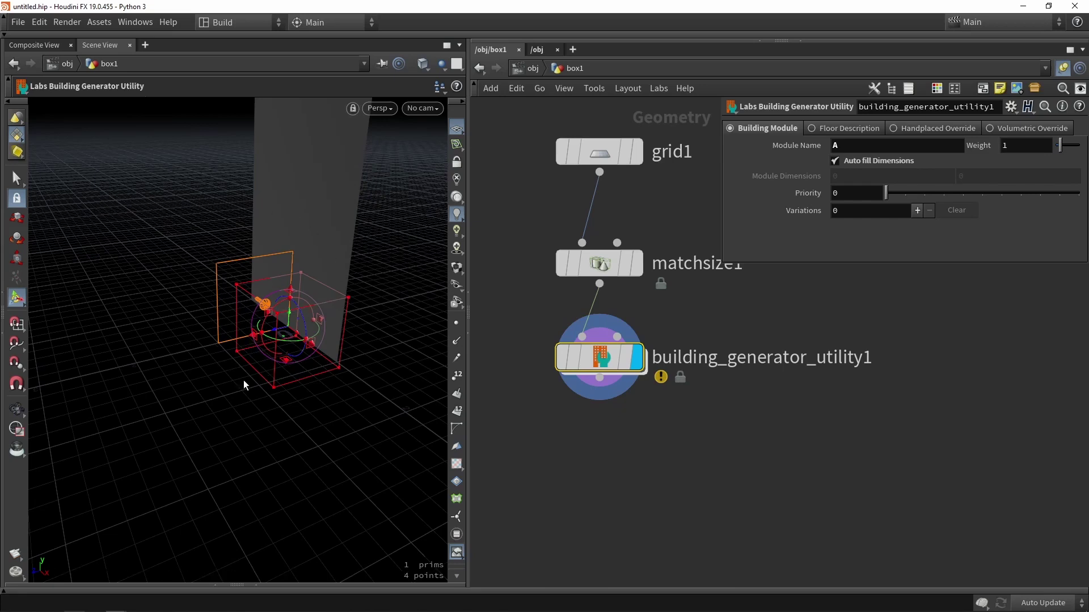
{"action": "key", "text": "Escape"}
{"action": "mouse_move", "coordinate": [189, 312]}
{"action": "left_mouse_down"}
{"action": "mouse_move", "coordinate": [126, 315]}
{"action": "mouse_move", "coordinate": [189, 322]}
{"action": "left_mouse_up"}
{"action": "key", "text": "Return"}
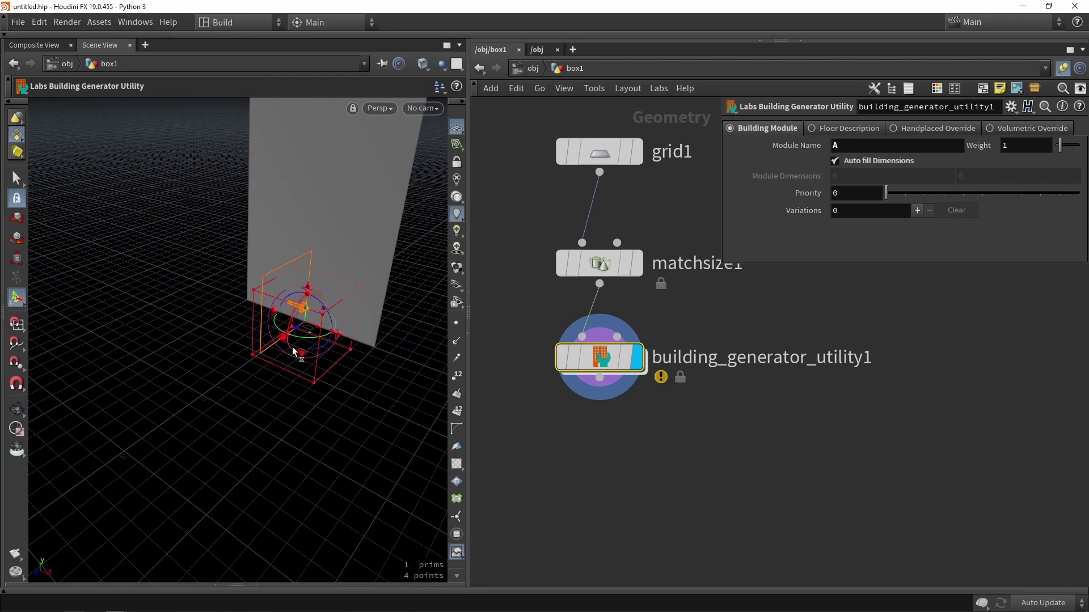
{"action": "left_click_drag", "start_coordinate": [267, 372], "coordinate": [226, 323], "text": "alt"}
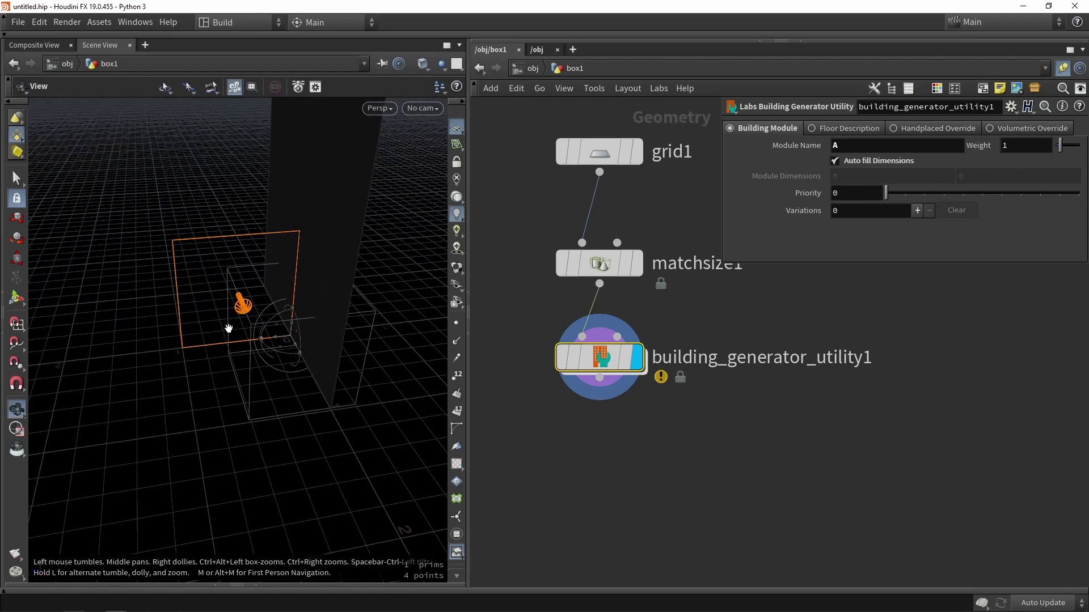
{"action": "left_click_drag", "start_coordinate": [231, 245], "coordinate": [298, 262], "text": "alt"}
Compare the grid node's handles with the utility node's guide, and check which way the orange arrow faces.
{"action": "left_click", "coordinate": [599, 152]}
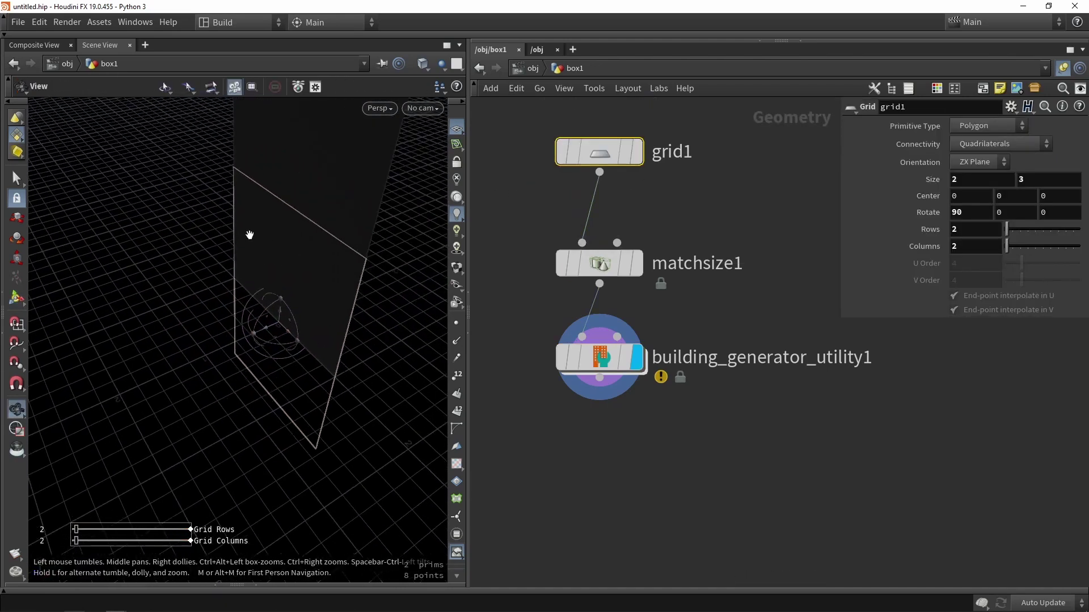
{"action": "left_click_drag", "start_coordinate": [272, 344], "coordinate": [266, 296]}
{"action": "left_click", "coordinate": [598, 365]}
{"action": "key", "text": "Return"}
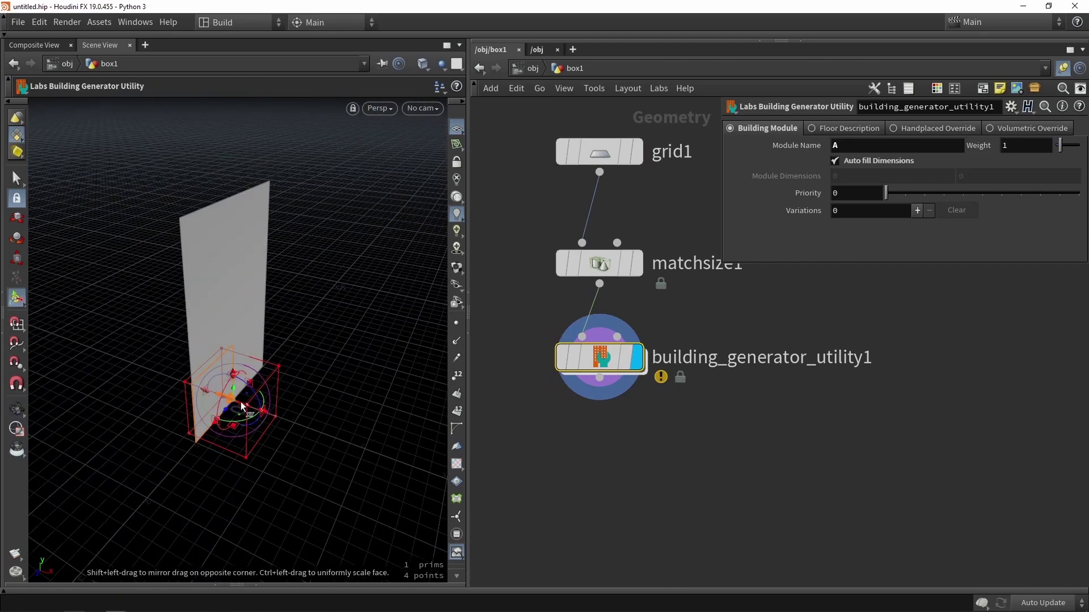
{"action": "key", "text": "Escape"}
{"action": "scroll", "coordinate": [240, 401], "scroll_direction": "up", "scroll_amount": 4}
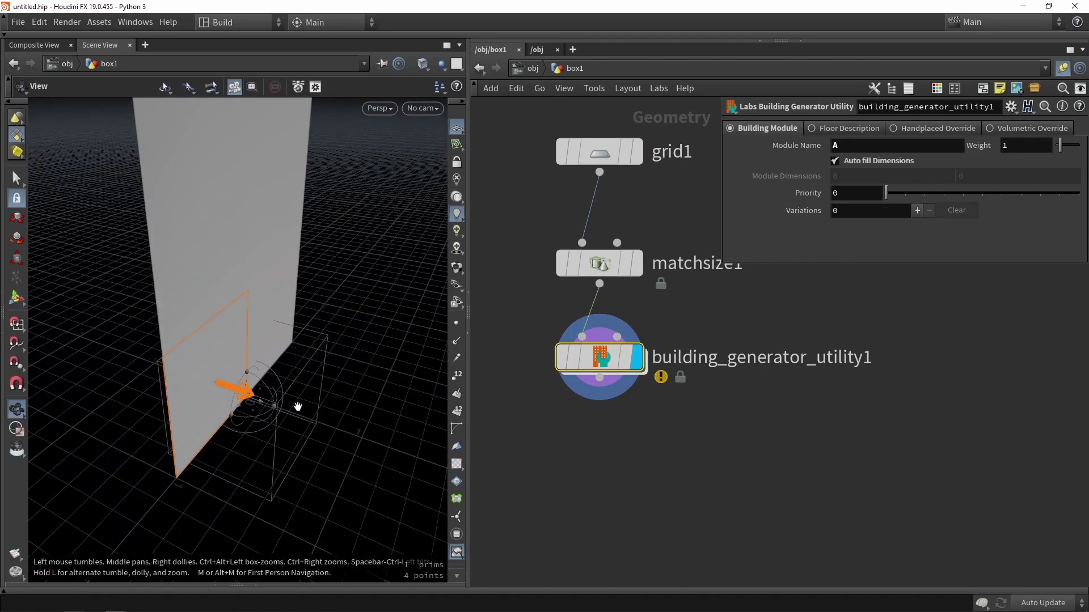
{"action": "scroll", "coordinate": [319, 291], "scroll_direction": "down", "scroll_amount": 4}
{"action": "left_click_drag", "start_coordinate": [319, 290], "coordinate": [280, 287]}
{"action": "middle_click_drag", "start_coordinate": [281, 288], "coordinate": [336, 337]}
{"action": "scroll", "coordinate": [335, 337], "scroll_direction": "down", "scroll_amount": 1}
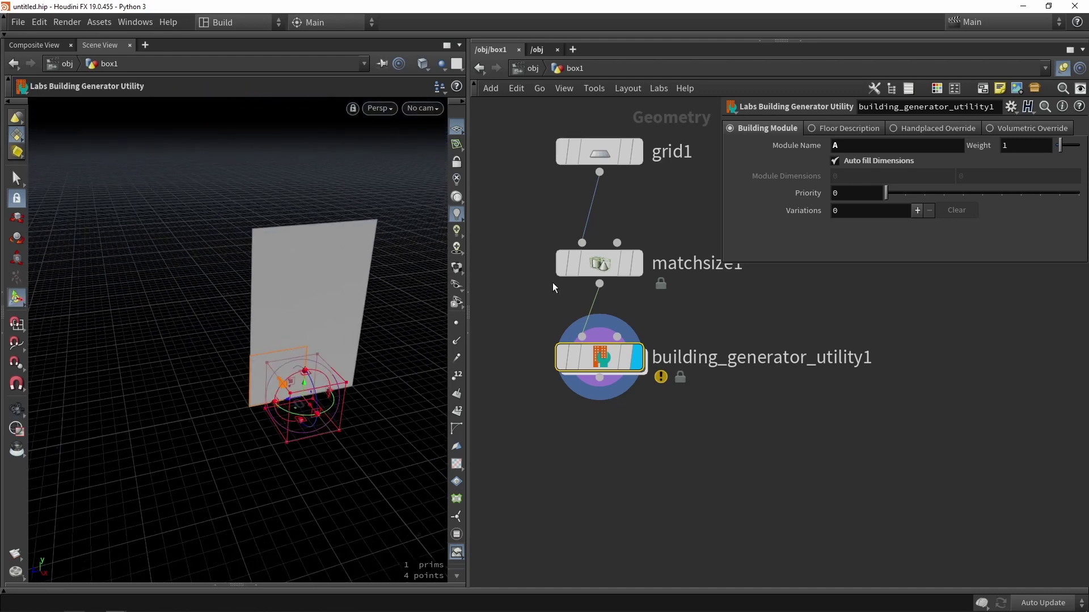
{"action": "scroll", "coordinate": [317, 378], "scroll_direction": "up", "scroll_amount": 3}
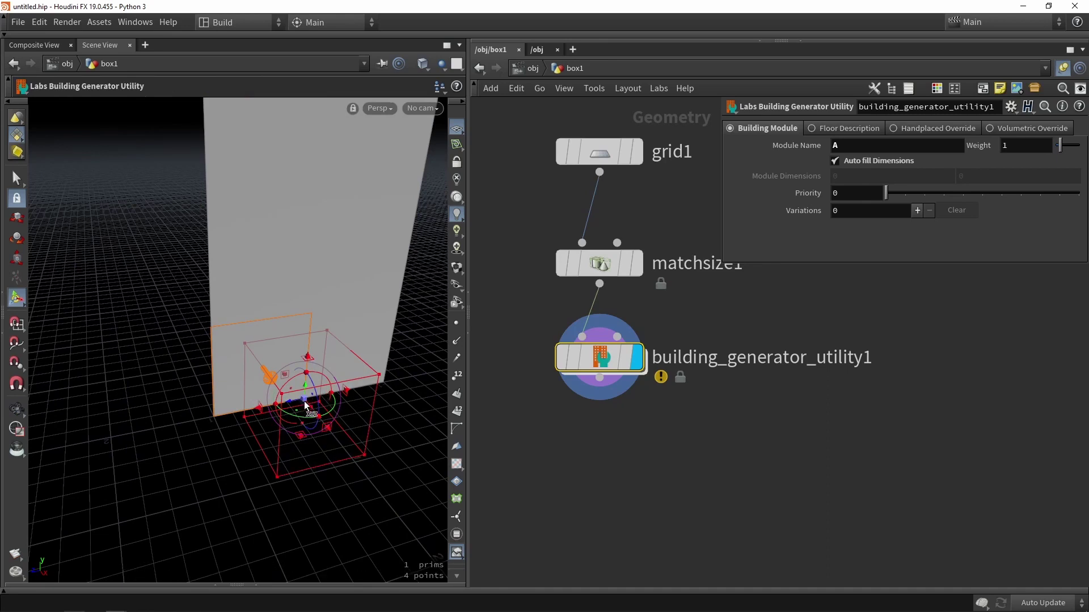
Set Justify Z to Min on the wall panel's Match Size node.
{"action": "left_click", "coordinate": [595, 265]}
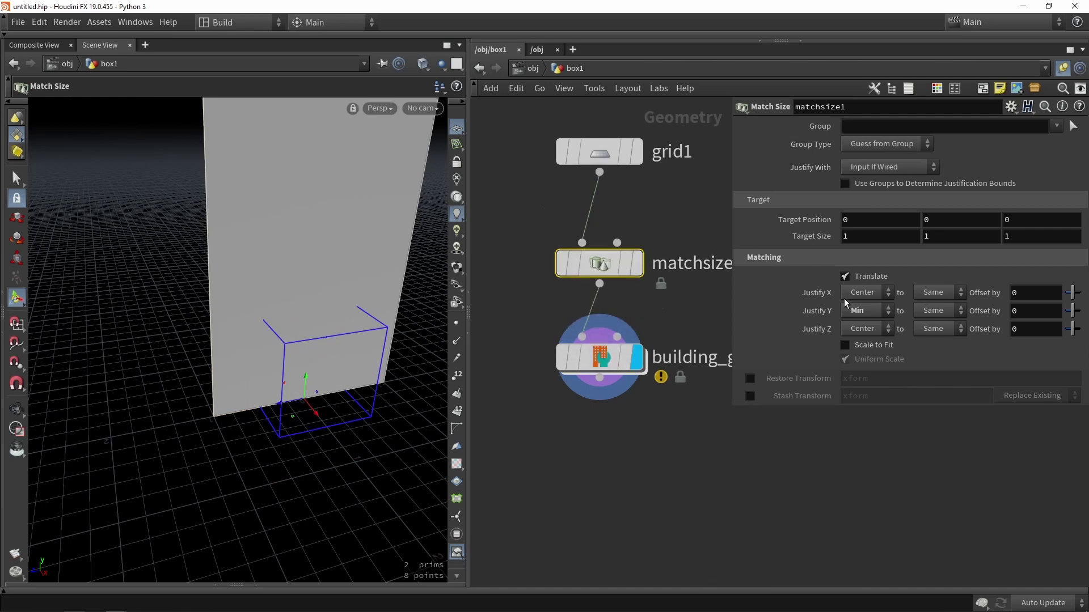
{"action": "left_click", "coordinate": [856, 329]}
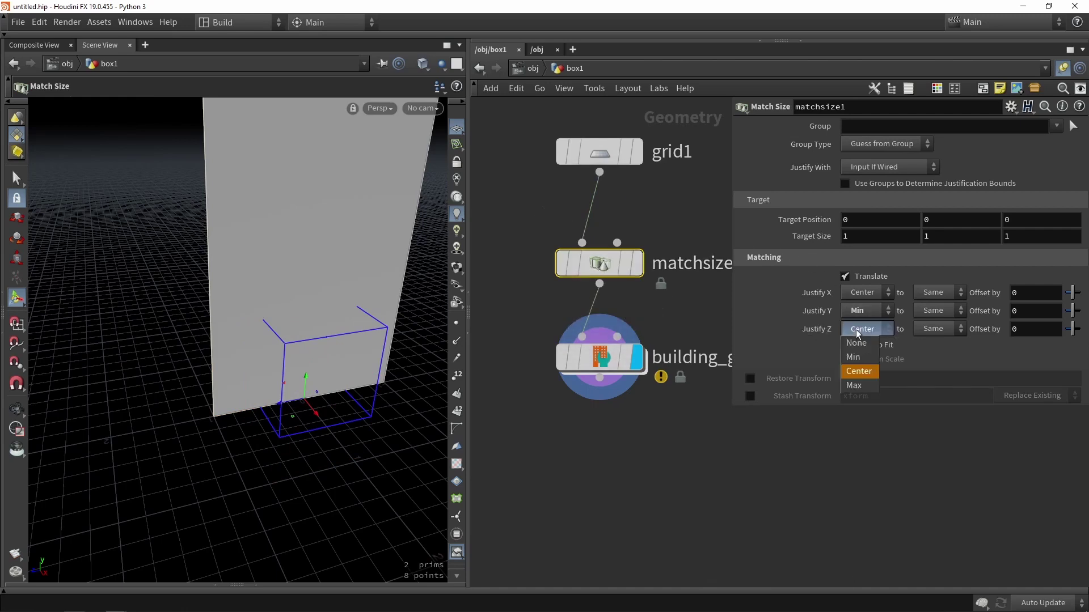
{"action": "left_click", "coordinate": [856, 362]}
Examine from several angles how the wall panel lines up with the utility node's orange orientation guide.
{"action": "left_click_drag", "start_coordinate": [343, 406], "coordinate": [298, 407], "text": "alt"}
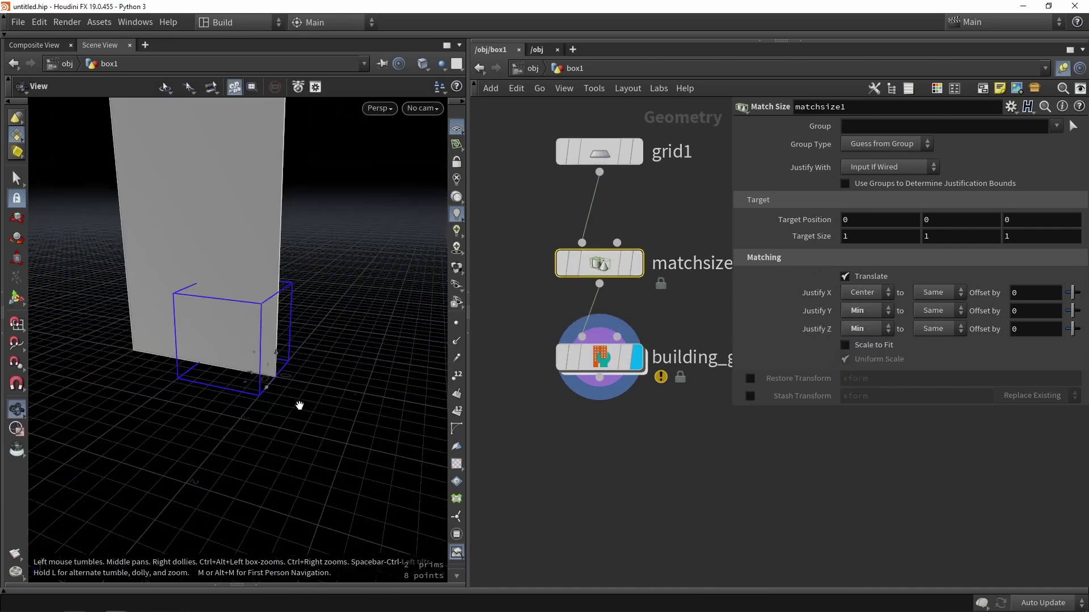
{"action": "right_click_drag", "start_coordinate": [299, 406], "coordinate": [244, 375], "text": "alt"}
{"action": "key", "text": "Return"}
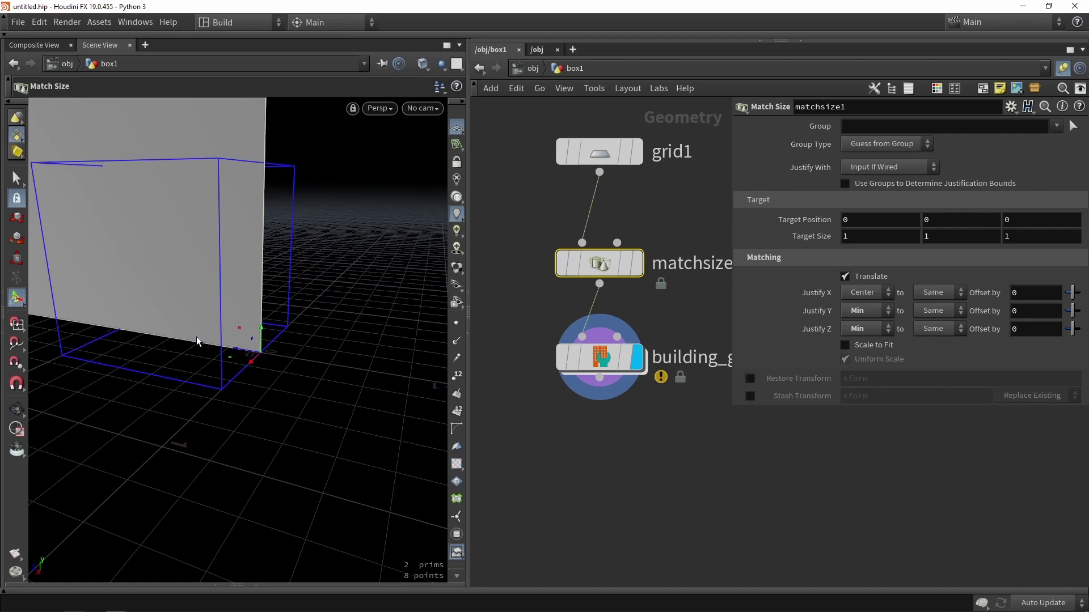
{"action": "middle_click_drag", "start_coordinate": [239, 245], "coordinate": [301, 294], "text": "alt"}
{"action": "scroll", "coordinate": [302, 292], "scroll_direction": "down", "scroll_amount": 6, "text": "alt"}
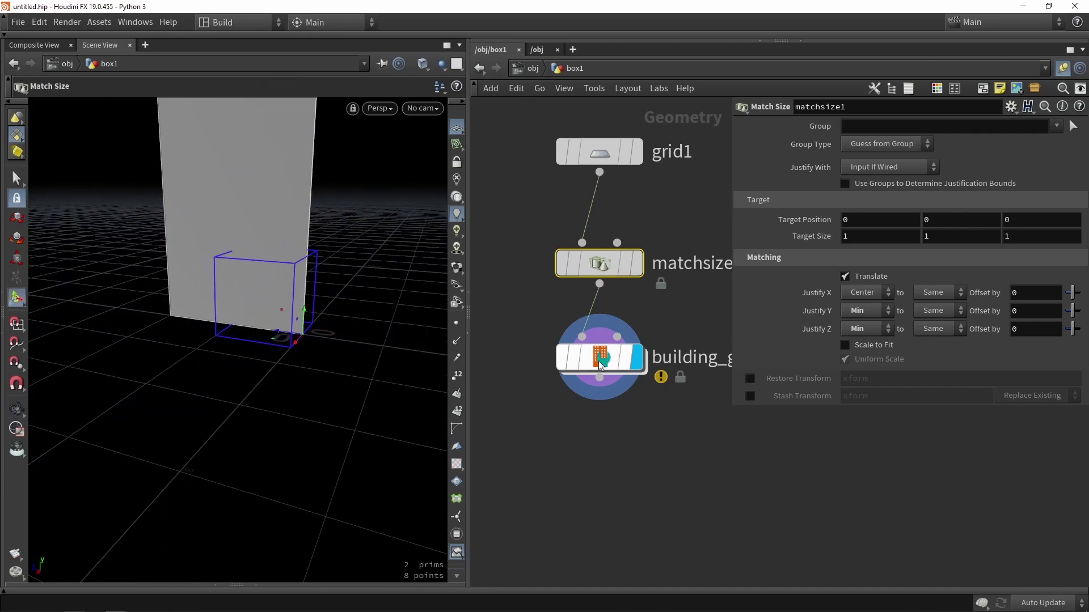
{"action": "left_click", "coordinate": [600, 357]}
{"action": "left_click_drag", "start_coordinate": [285, 302], "coordinate": [303, 293], "text": "alt"}
{"action": "scroll", "coordinate": [304, 293], "scroll_direction": "up", "scroll_amount": 5, "text": "alt"}
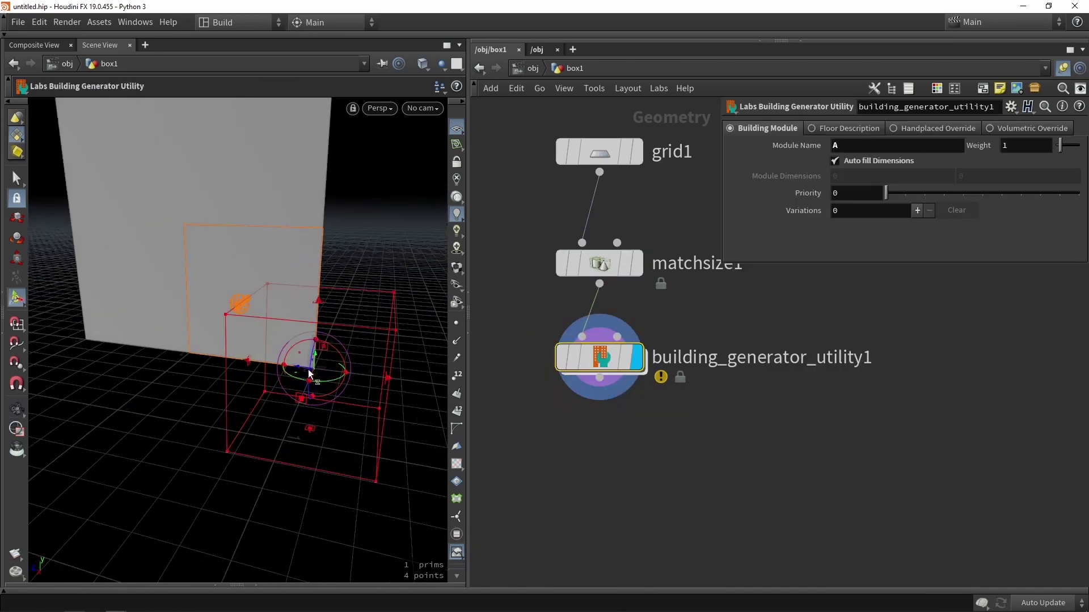
{"action": "middle_click_drag", "start_coordinate": [236, 229], "coordinate": [212, 318], "text": "alt"}
{"action": "scroll", "coordinate": [212, 316], "scroll_direction": "down", "scroll_amount": 7, "text": "alt"}
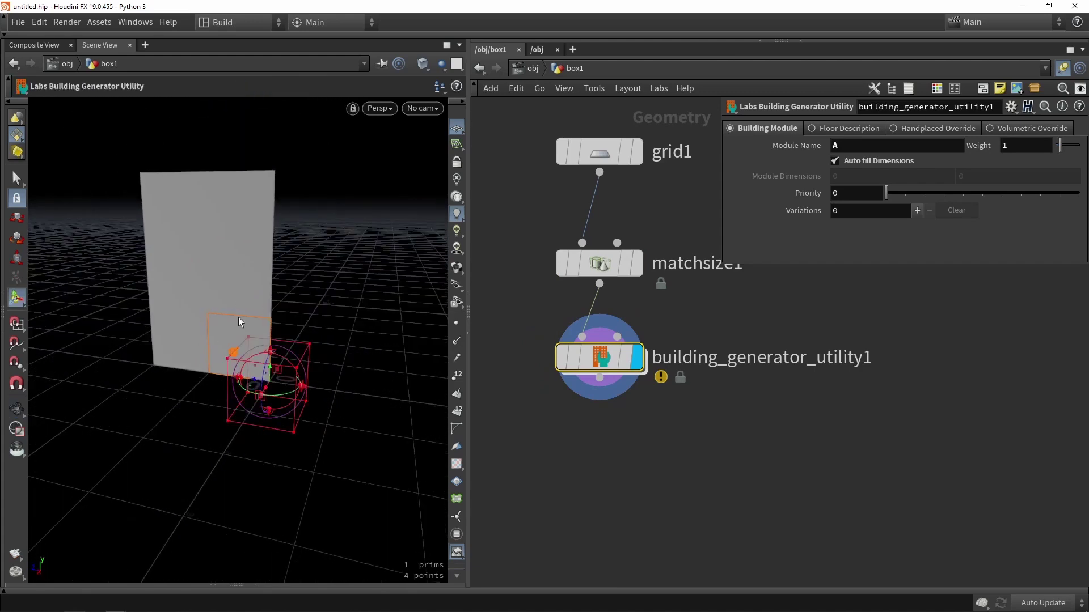
{"action": "left_click_drag", "start_coordinate": [238, 322], "coordinate": [301, 301]}
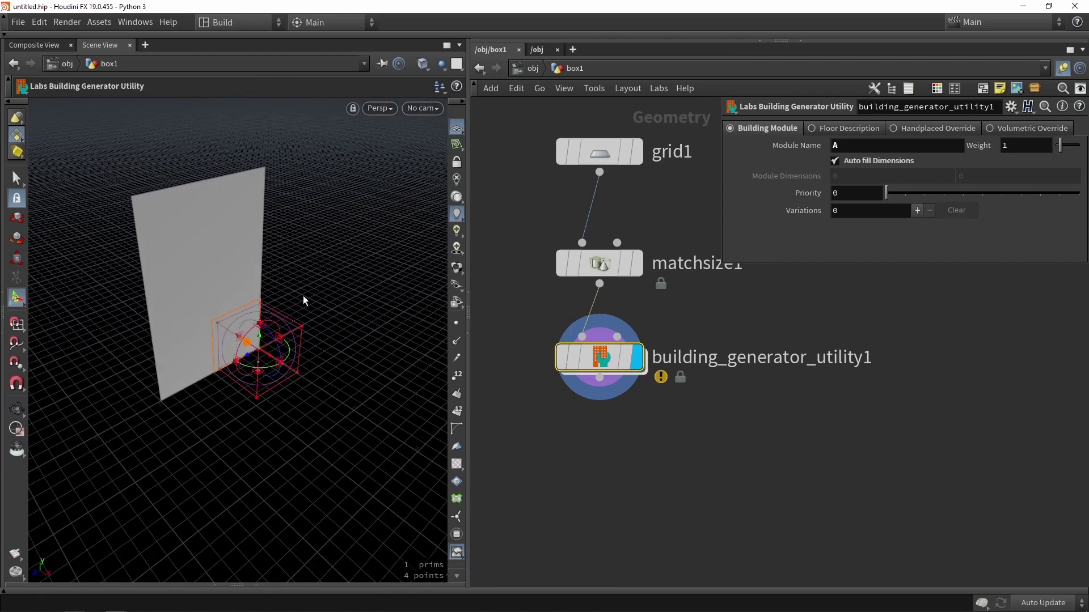
Rename the wall panel's Labs Building Generator Utility node to MODEL_A.
{"action": "scroll", "coordinate": [692, 425], "scroll_direction": "down", "scroll_amount": 6}
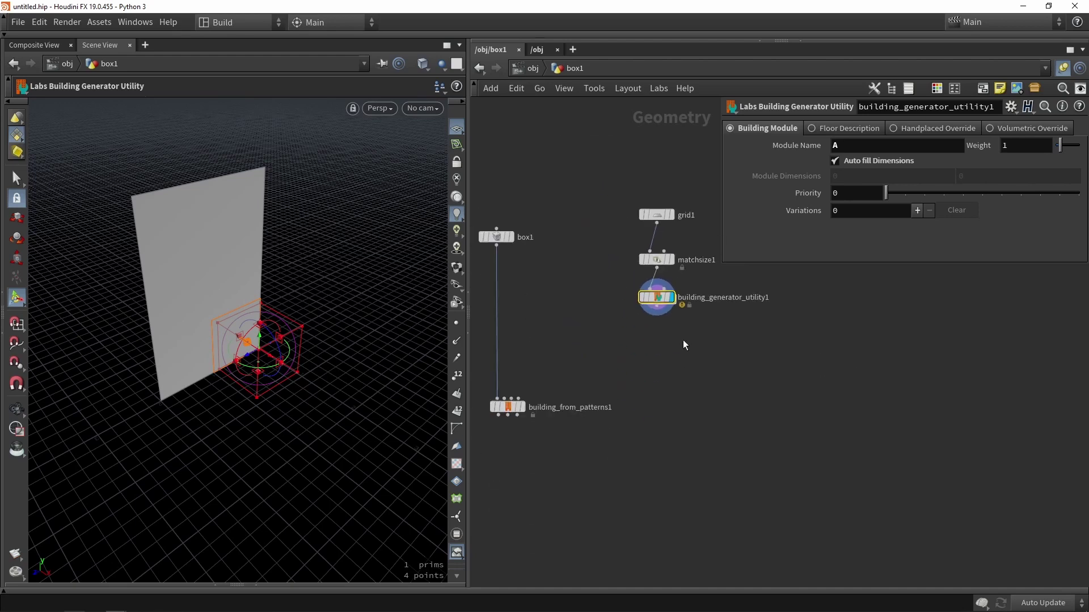
{"action": "scroll", "coordinate": [660, 337], "scroll_direction": "up", "scroll_amount": 2}
{"action": "left_click", "coordinate": [660, 337]}
{"action": "middle_click_drag", "start_coordinate": [698, 337], "coordinate": [641, 348]}
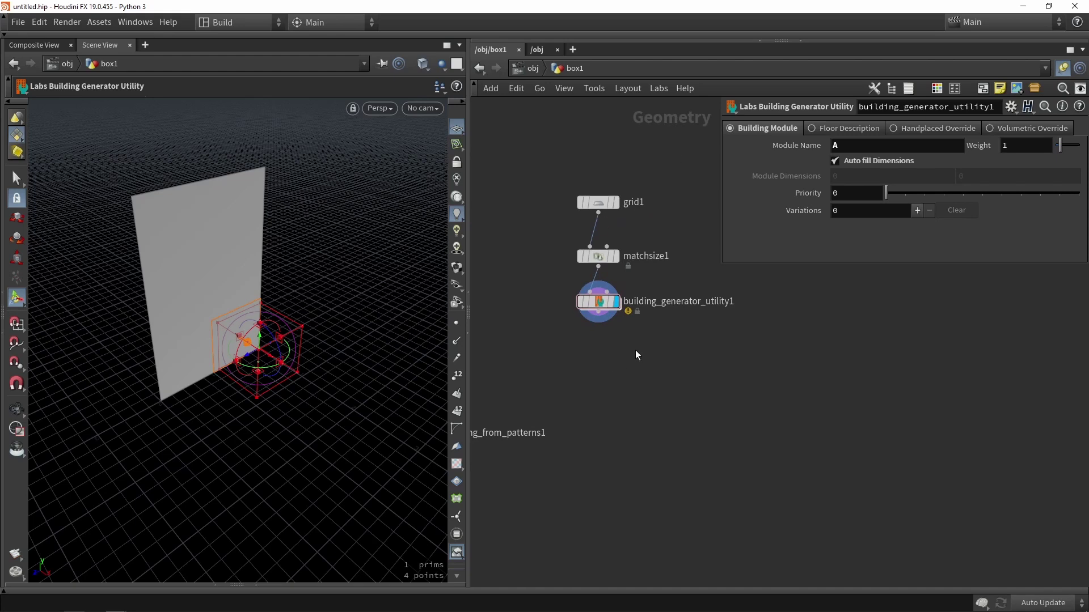
{"action": "scroll", "coordinate": [634, 348], "scroll_direction": "up", "scroll_amount": 1}
{"action": "double_click", "coordinate": [652, 291]}
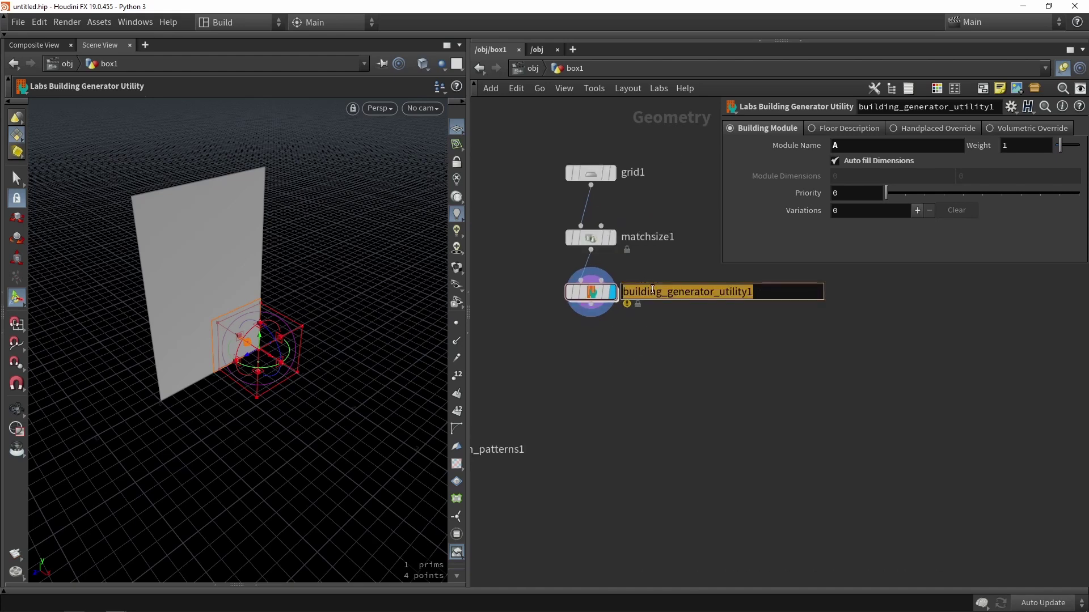
{"action": "type", "text": "MODEL_A"}
{"action": "key", "text": "Return"}
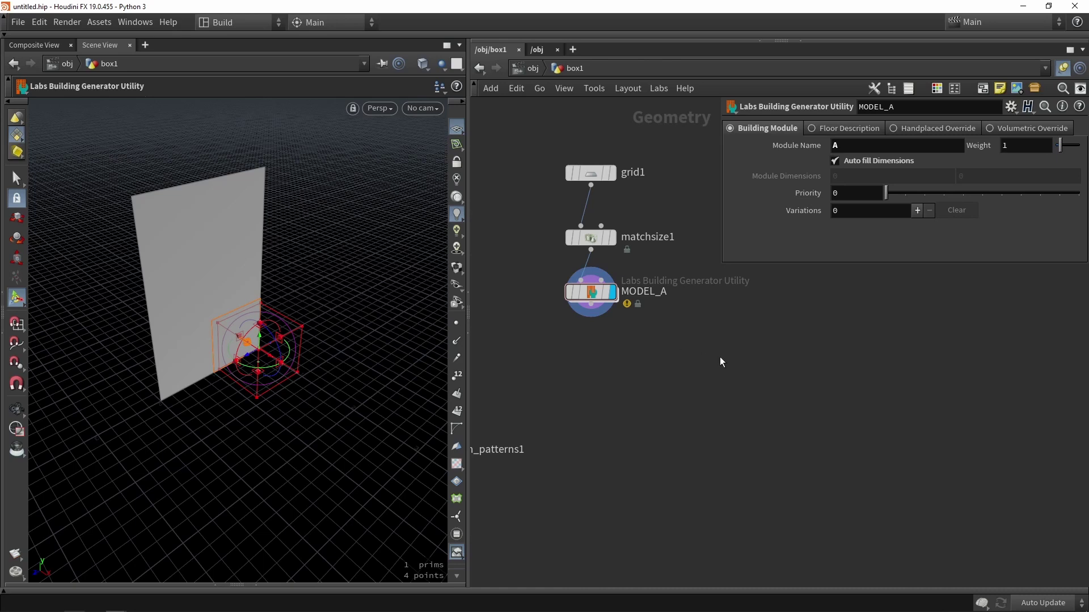
Duplicate the grid, Match Size and MODEL_A utility chain and place the copy beside the original.
{"action": "middle_click_drag", "start_coordinate": [720, 356], "coordinate": [715, 392]}
{"action": "left_click_drag", "start_coordinate": [721, 263], "coordinate": [795, 195]}
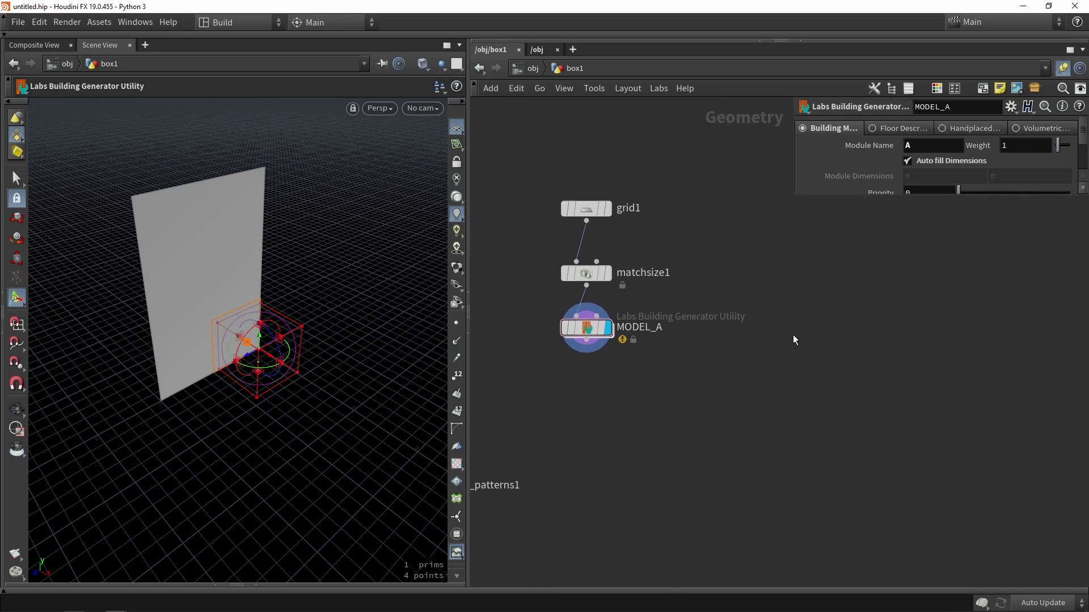
{"action": "middle_click_drag", "start_coordinate": [795, 338], "coordinate": [872, 373]}
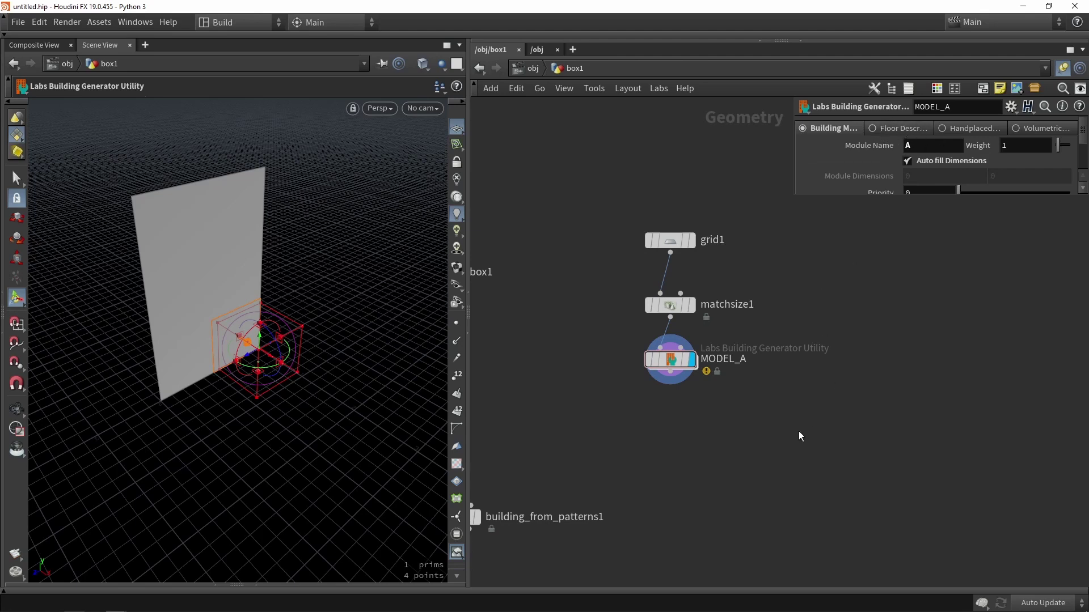
{"action": "left_click_drag", "start_coordinate": [799, 436], "coordinate": [665, 196]}
{"action": "left_click_drag", "start_coordinate": [671, 360], "coordinate": [926, 360]}
{"action": "left_click", "coordinate": [926, 361]}
{"action": "middle_click_drag", "start_coordinate": [889, 444], "coordinate": [645, 457]}
{"action": "scroll", "coordinate": [757, 374], "scroll_direction": "up", "scroll_amount": 3}
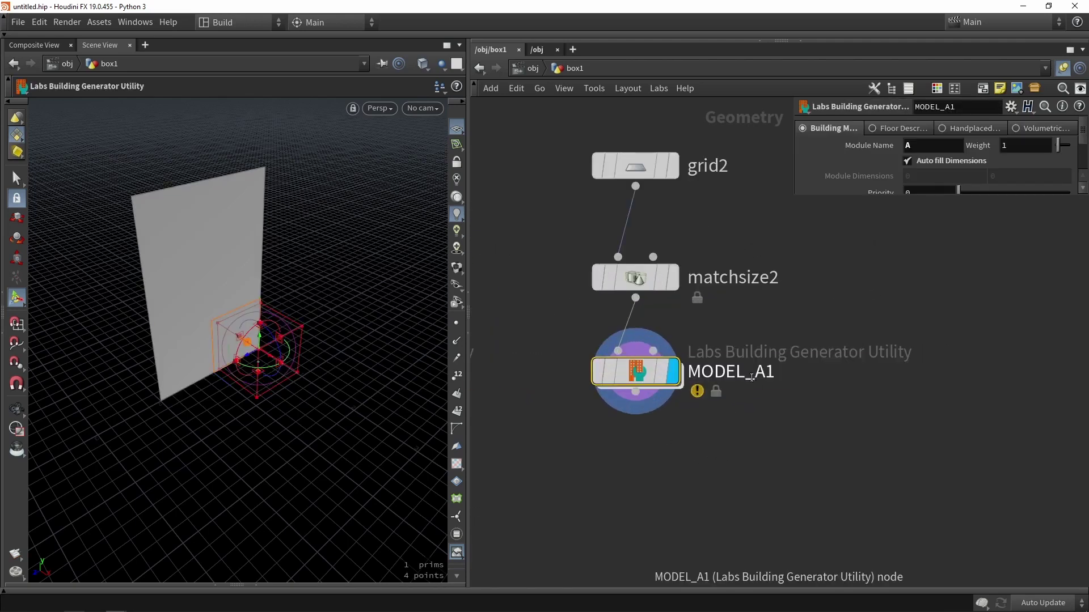
Rename the duplicated utility node to FLOOR_Base.
{"action": "double_click", "coordinate": [751, 378]}
{"action": "type", "text": "FL"}
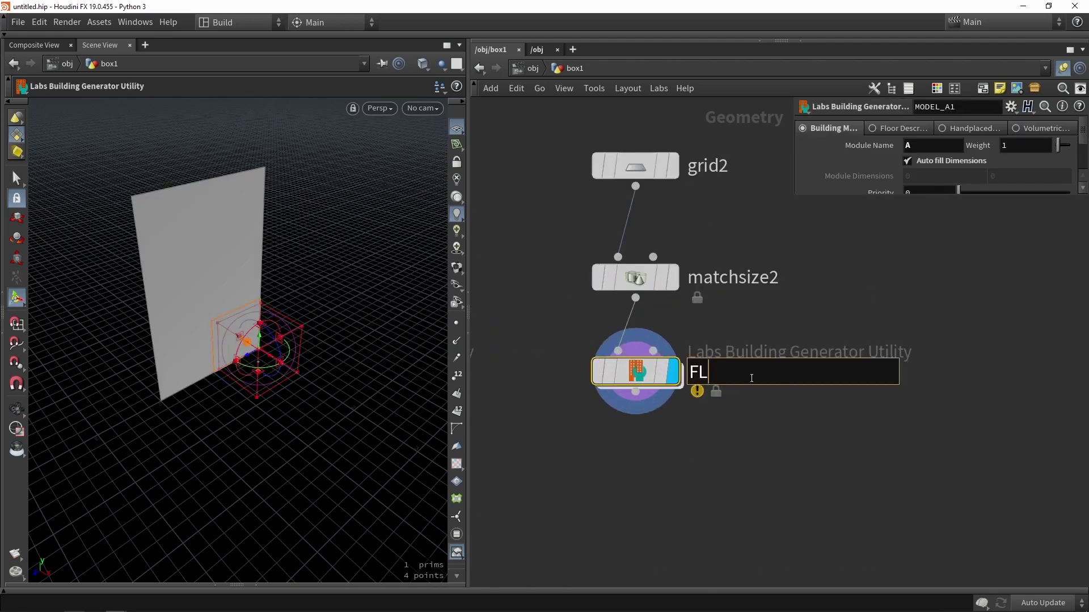
{"action": "type", "text": "OOR_Base"}
{"action": "key", "text": "Return"}
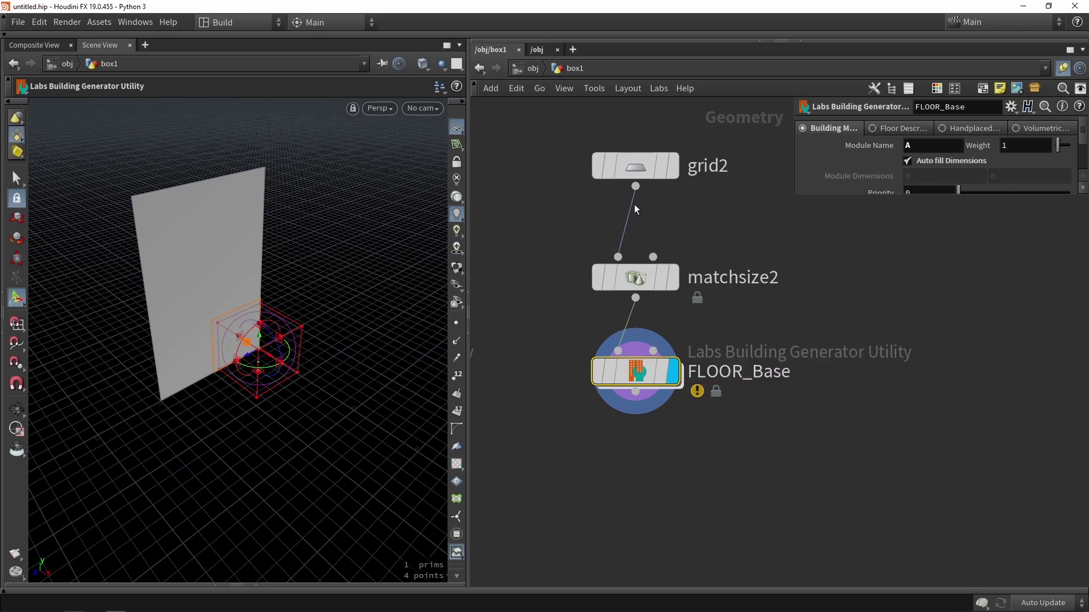
Set the duplicated grid's size to 1 by 1 and display the result through FLOOR_Base.
{"action": "left_click", "coordinate": [670, 162]}
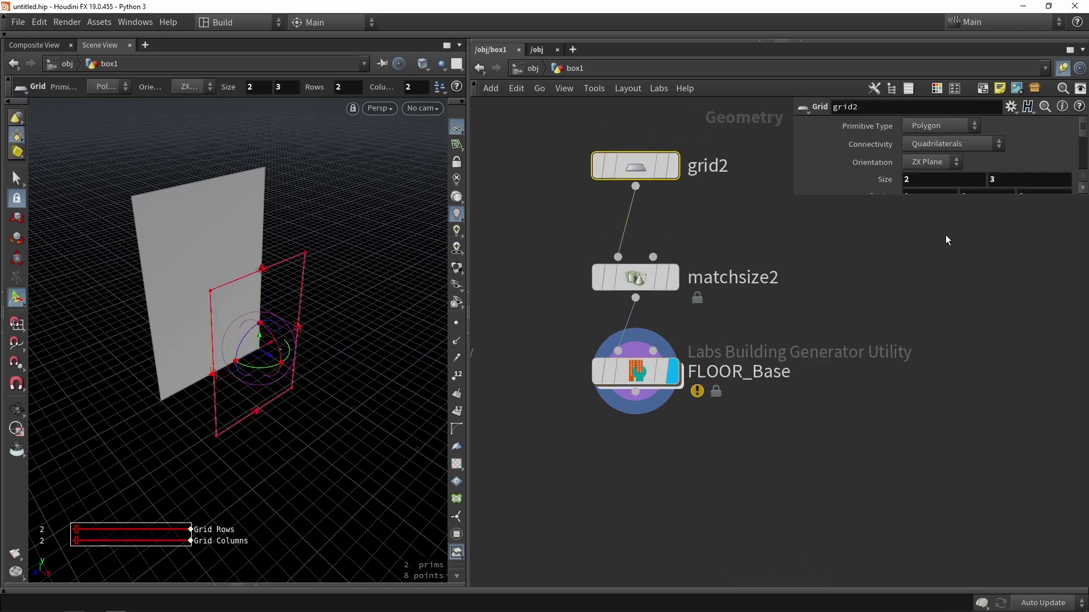
{"action": "key", "text": "BackSpace"}
{"action": "type", "text": "1"}
{"action": "key", "text": "Tab"}
{"action": "type", "text": "11"}
{"action": "key", "text": "Return"}
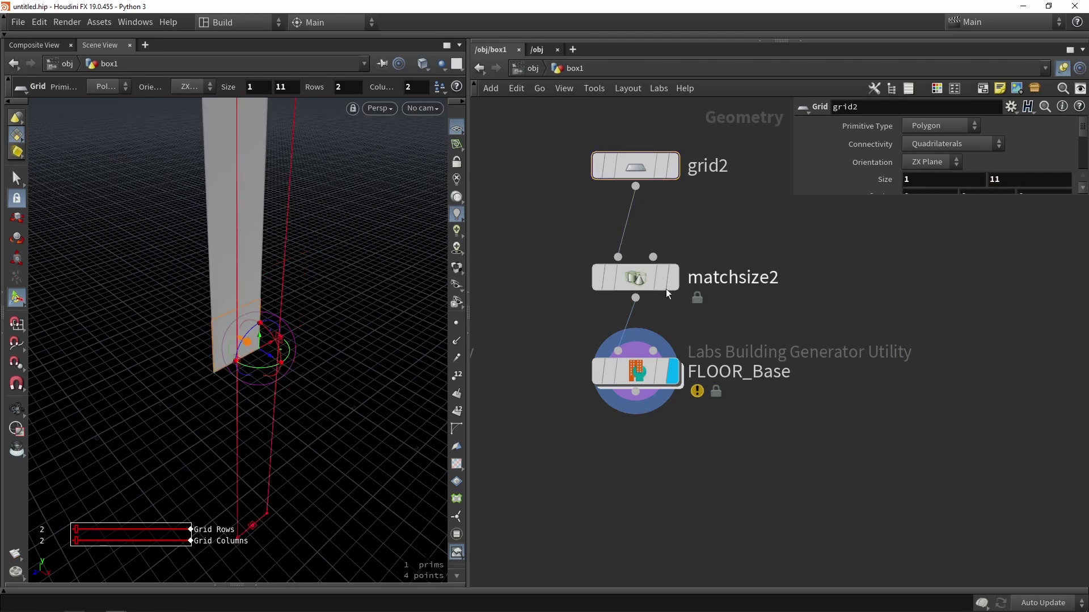
{"action": "left_click", "coordinate": [633, 293]}
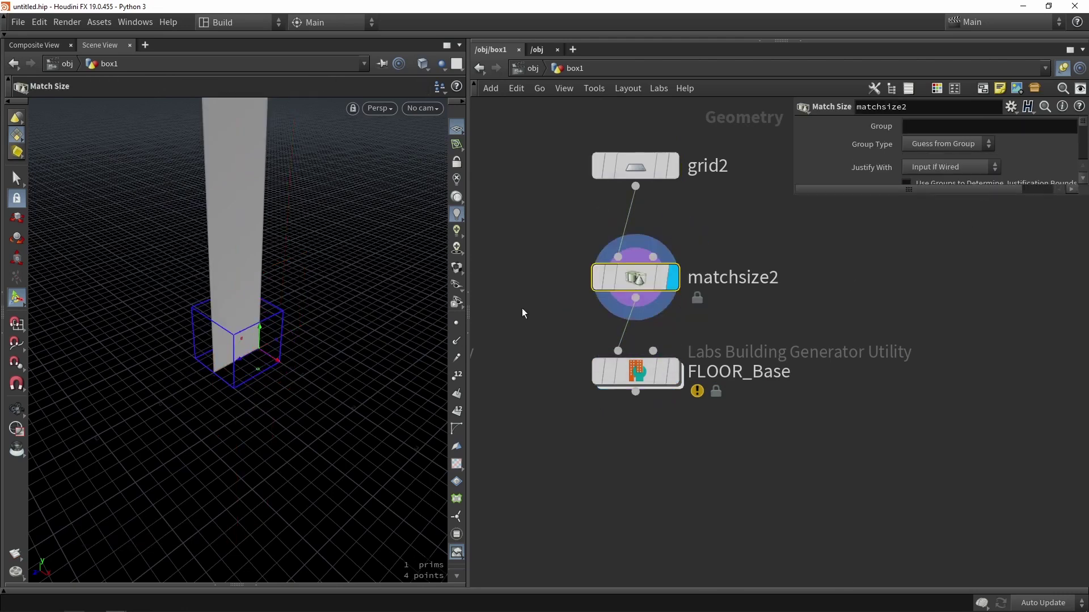
{"action": "key", "text": "Escape"}
{"action": "left_click", "coordinate": [630, 166]}
{"action": "left_click", "coordinate": [635, 371]}
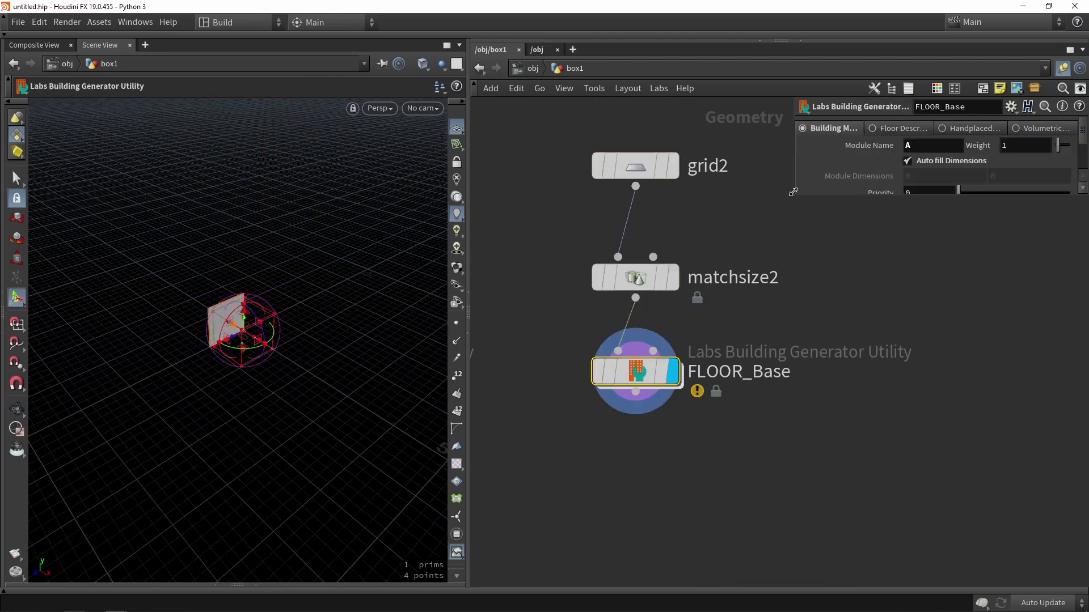
Switch FLOOR_Base to a Floor Description and name the module BaseWall.
{"action": "left_click_drag", "start_coordinate": [791, 196], "coordinate": [729, 348]}
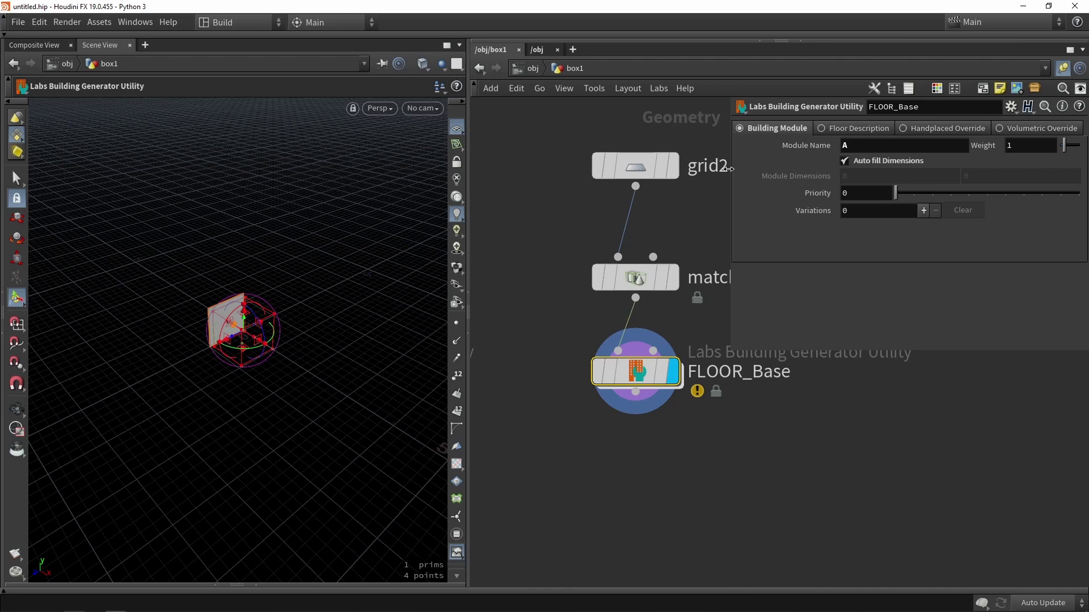
{"action": "left_click", "coordinate": [825, 128]}
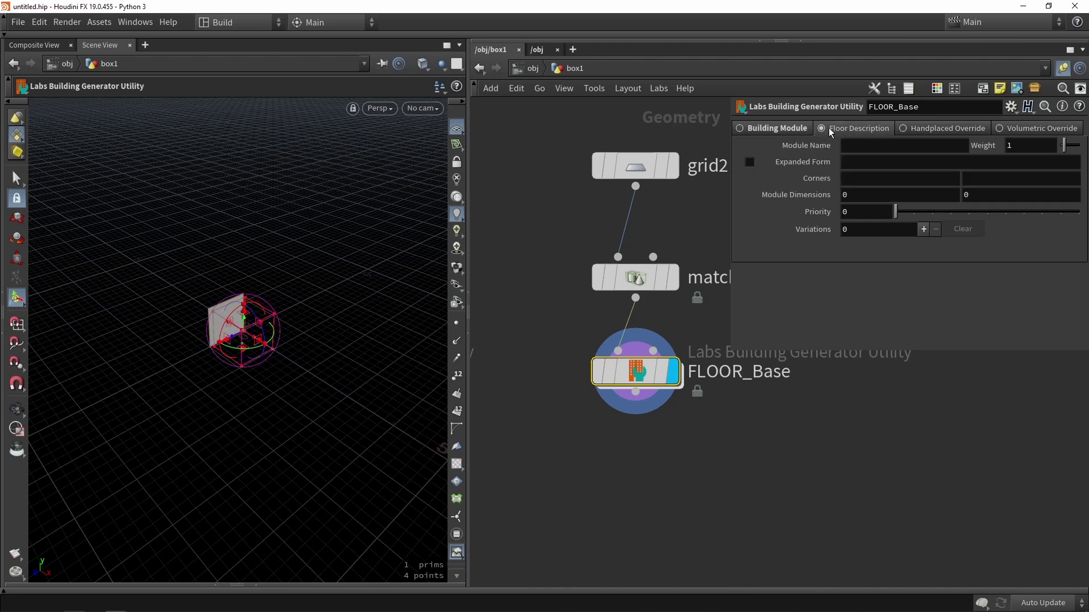
{"action": "left_click", "coordinate": [851, 146]}
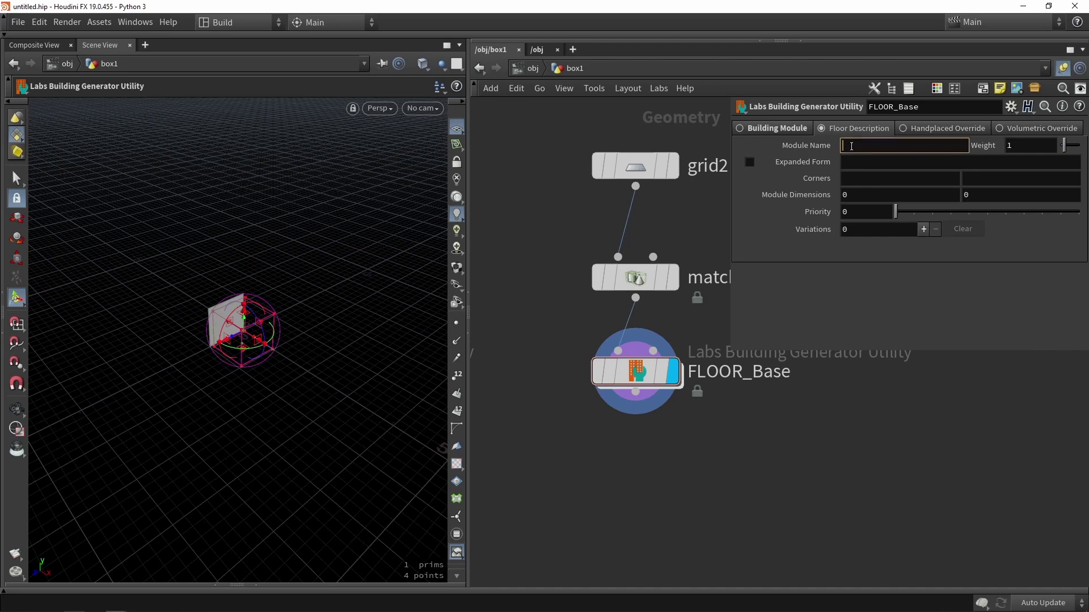
{"action": "type", "text": "BaseWall"}
{"action": "key", "text": "Return"}
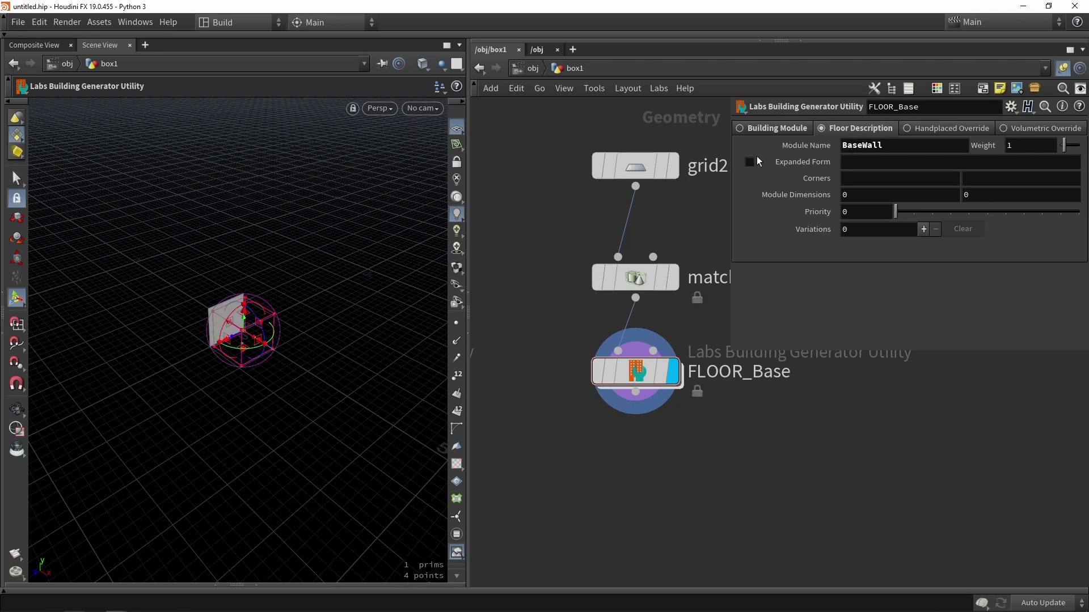
Enable Expanded Form for the BaseWall floor and set its pattern to <A>.
{"action": "left_click", "coordinate": [857, 163]}
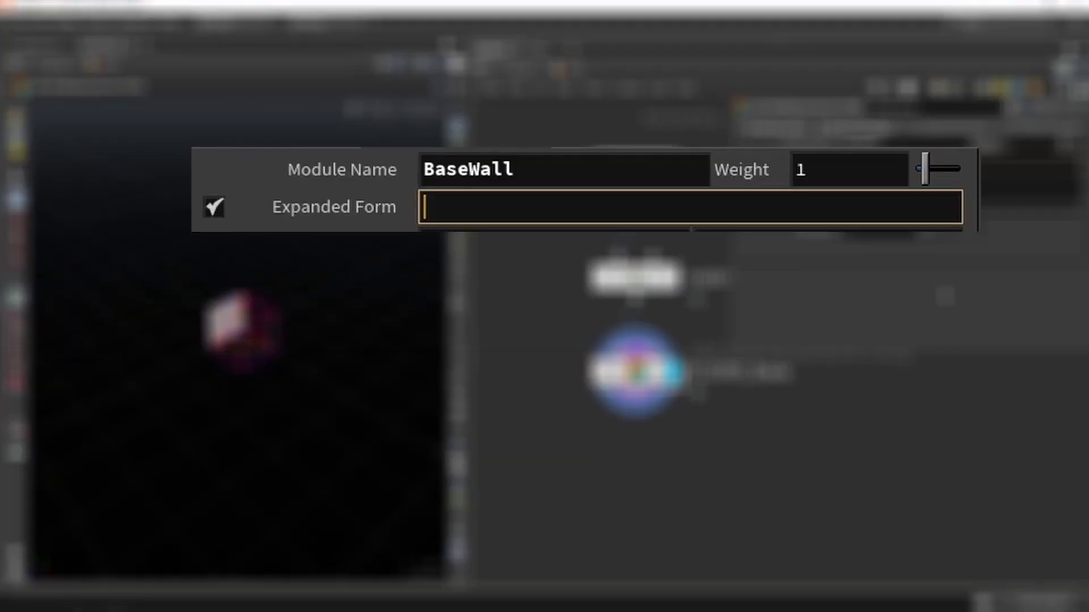
{"action": "type", "text": "[]"}
{"action": "key", "text": "BackSpace"}
{"action": "key", "text": "BackSpace"}
{"action": "type", "text": "<>"}
{"action": "key", "text": "Left"}
{"action": "type", "text": "A"}
{"action": "key", "text": "Return"}
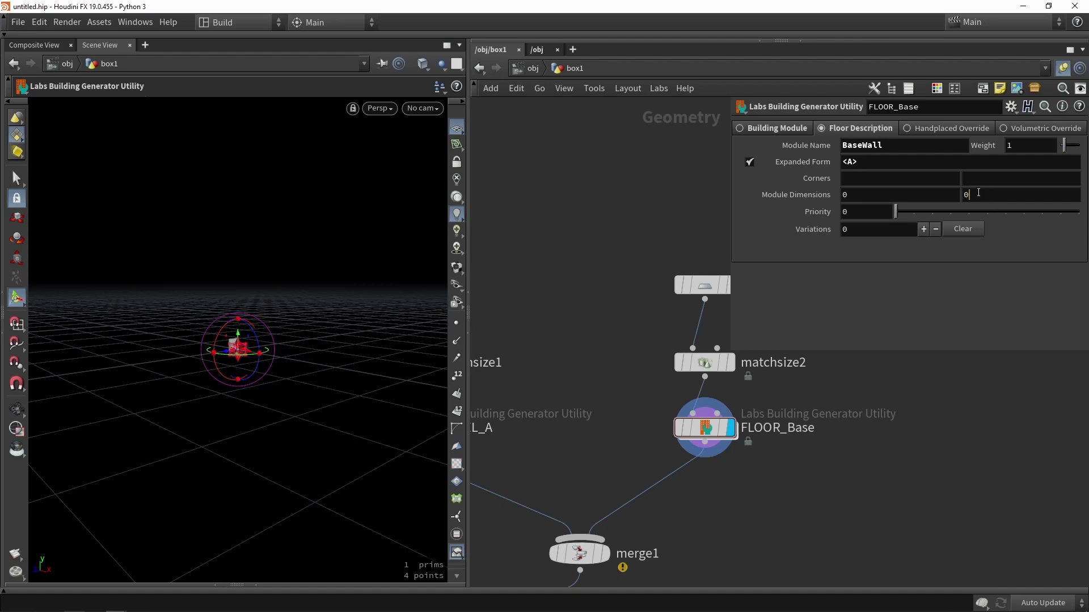
Compare the Module Dimensions of FLOOR_Base with the size of the grid feeding MODEL_A.
{"action": "scroll", "coordinate": [872, 462], "scroll_direction": "down", "scroll_amount": 2}
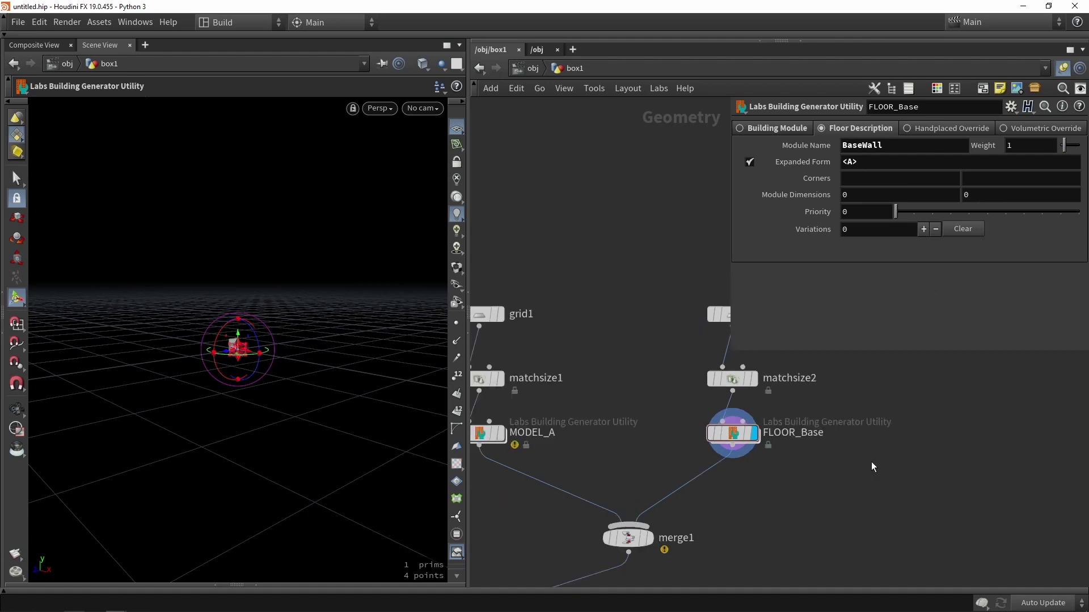
{"action": "left_click", "coordinate": [707, 432]}
{"action": "left_click_drag", "start_coordinate": [875, 194], "coordinate": [798, 194]}
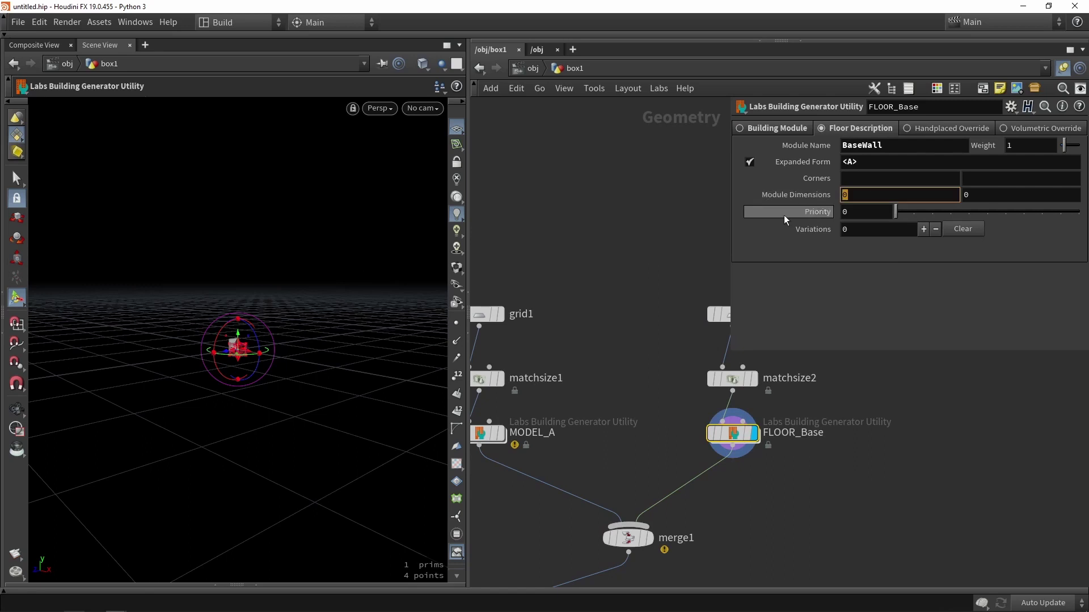
{"action": "left_click", "coordinate": [629, 298]}
{"action": "middle_click_drag", "start_coordinate": [596, 307], "coordinate": [655, 333]}
{"action": "scroll", "coordinate": [657, 331], "scroll_direction": "down", "scroll_amount": 1}
{"action": "scroll", "coordinate": [533, 327], "scroll_direction": "up", "scroll_amount": 2}
{"action": "scroll", "coordinate": [533, 330], "scroll_direction": "up", "scroll_amount": 1}
{"action": "left_click_drag", "start_coordinate": [512, 296], "coordinate": [635, 389]}
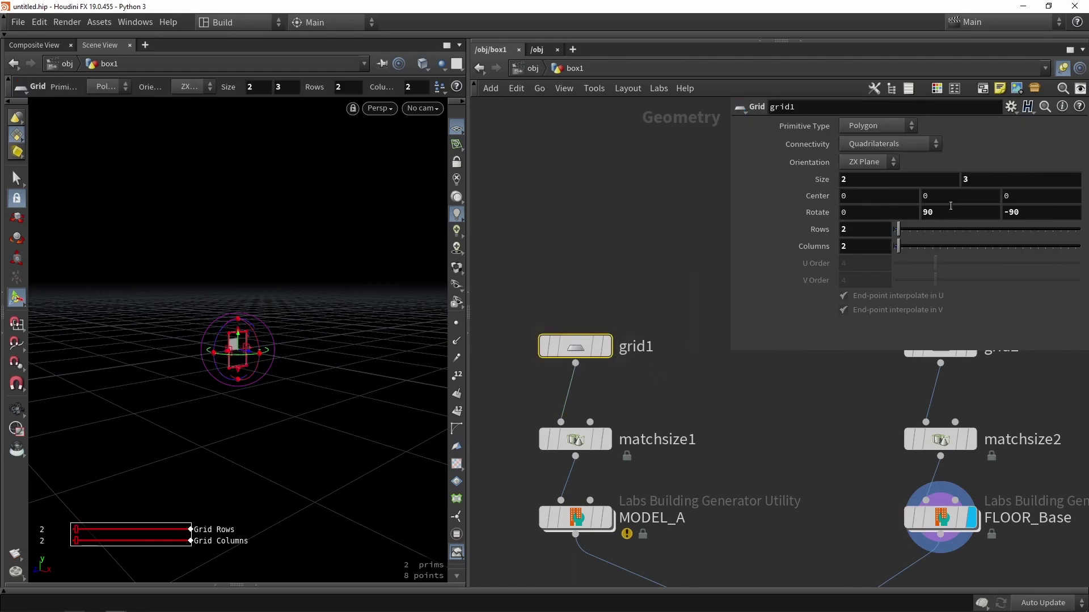
{"action": "middle_click_drag", "start_coordinate": [826, 434], "coordinate": [634, 394]}
{"action": "left_click_drag", "start_coordinate": [675, 421], "coordinate": [744, 493]}
{"action": "left_click", "coordinate": [967, 195]}
{"action": "left_click", "coordinate": [954, 483]}
Add a Merge node below the two utility nodes and wire MODEL_A and FLOOR_Base into it.
{"action": "scroll", "coordinate": [942, 481], "scroll_direction": "down", "scroll_amount": 3}
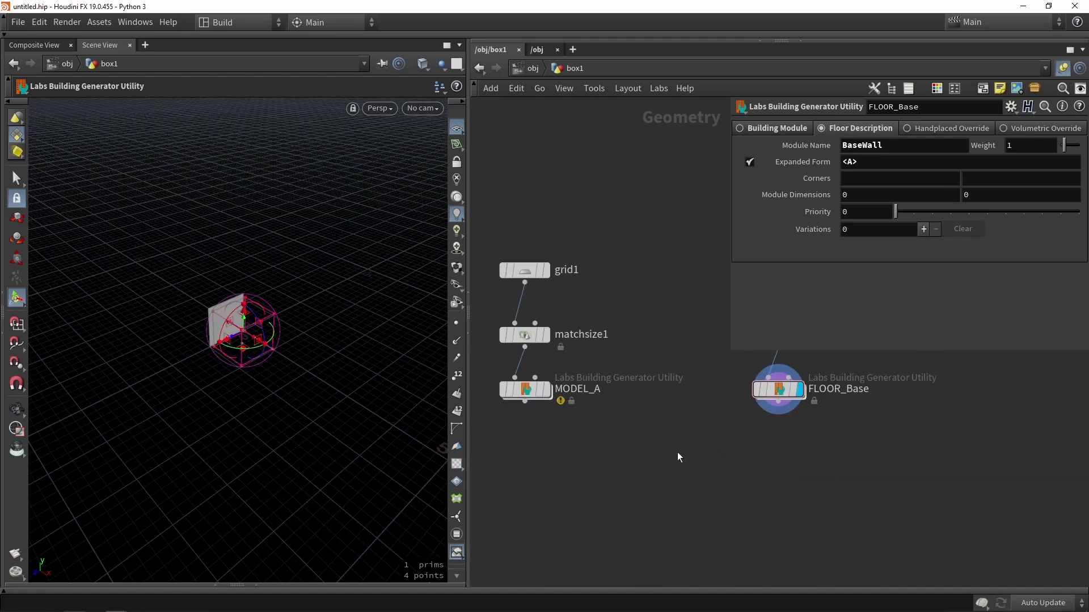
{"action": "middle_click_drag", "start_coordinate": [678, 452], "coordinate": [709, 426]}
{"action": "scroll", "coordinate": [707, 431], "scroll_direction": "down", "scroll_amount": 1}
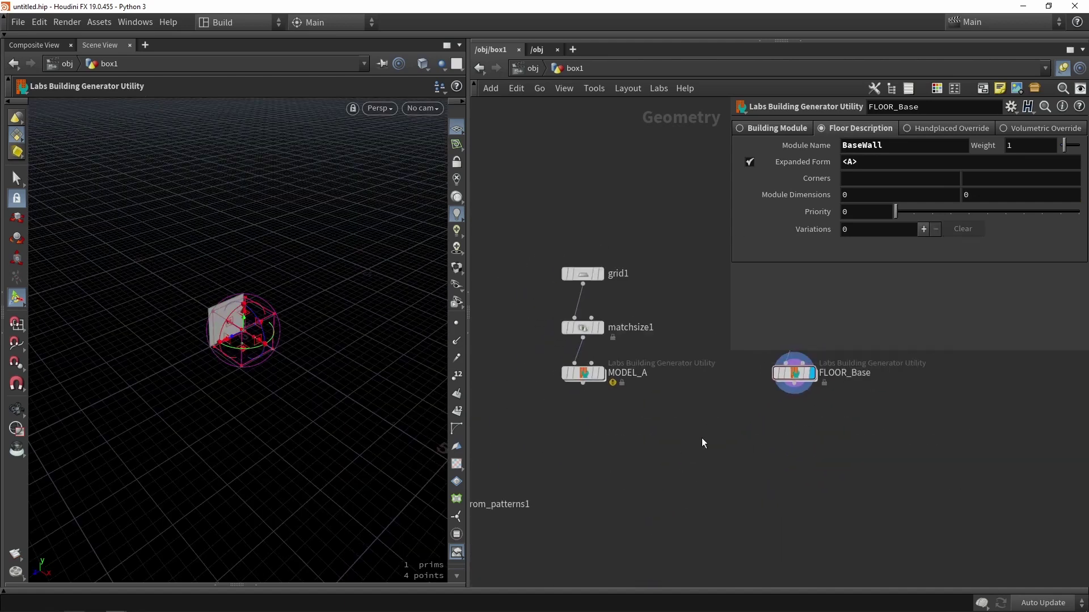
{"action": "key", "text": "Tab"}
{"action": "type", "text": "merge"}
{"action": "key", "text": "Return"}
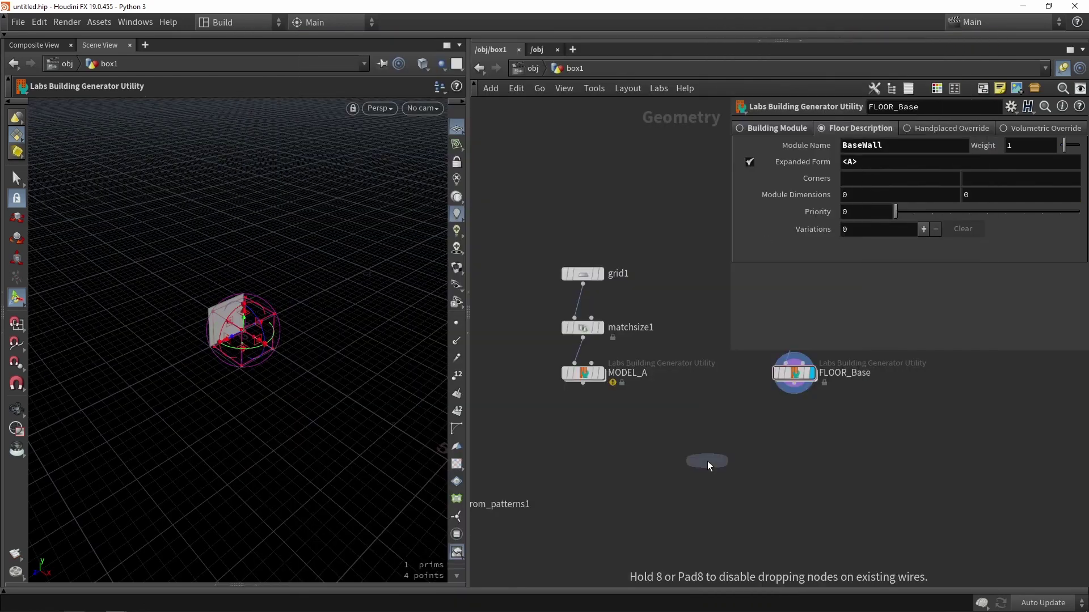
{"action": "left_click", "coordinate": [706, 461]}
{"action": "left_click_drag", "start_coordinate": [583, 385], "coordinate": [707, 450]}
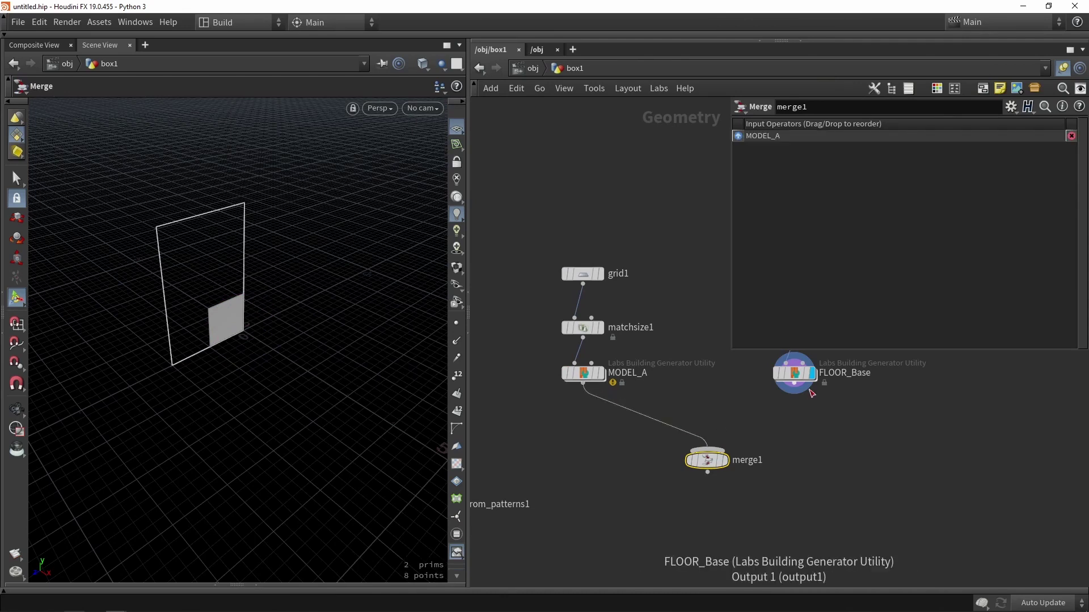
{"action": "left_click_drag", "start_coordinate": [799, 385], "coordinate": [716, 451]}
{"action": "middle_click_drag", "start_coordinate": [704, 509], "coordinate": [843, 381]}
{"action": "scroll", "coordinate": [839, 381], "scroll_direction": "down", "scroll_amount": 2}
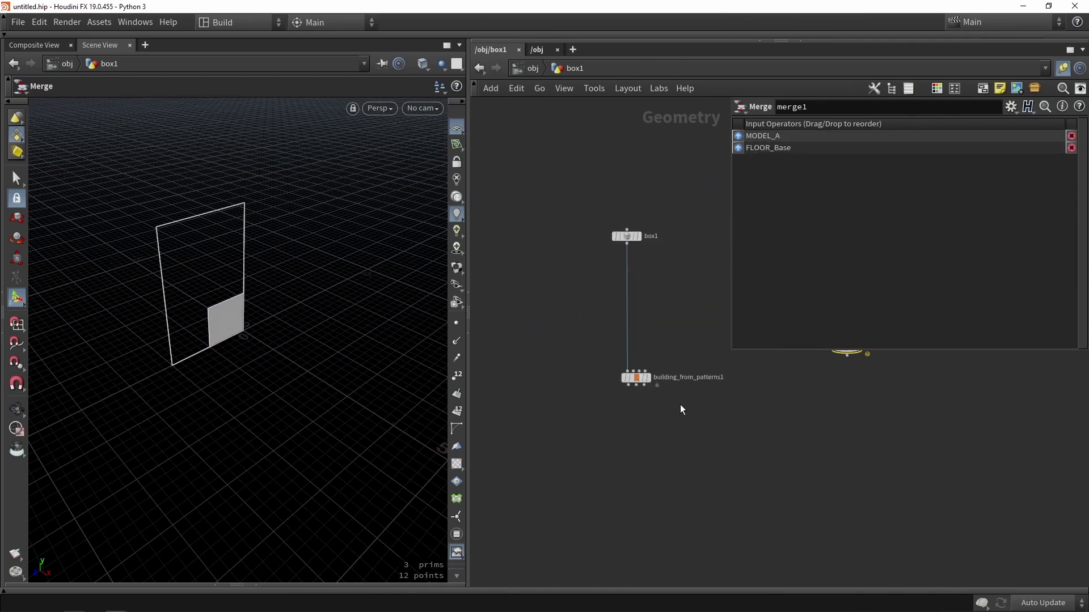
Wire merge1 into the second input of building_from_patterns1 and display that node's result.
{"action": "left_click_drag", "start_coordinate": [638, 378], "coordinate": [636, 445]}
{"action": "left_click_drag", "start_coordinate": [847, 357], "coordinate": [632, 436]}
{"action": "scroll", "coordinate": [634, 445], "scroll_direction": "up", "scroll_amount": 2}
{"action": "left_click", "coordinate": [658, 410]}
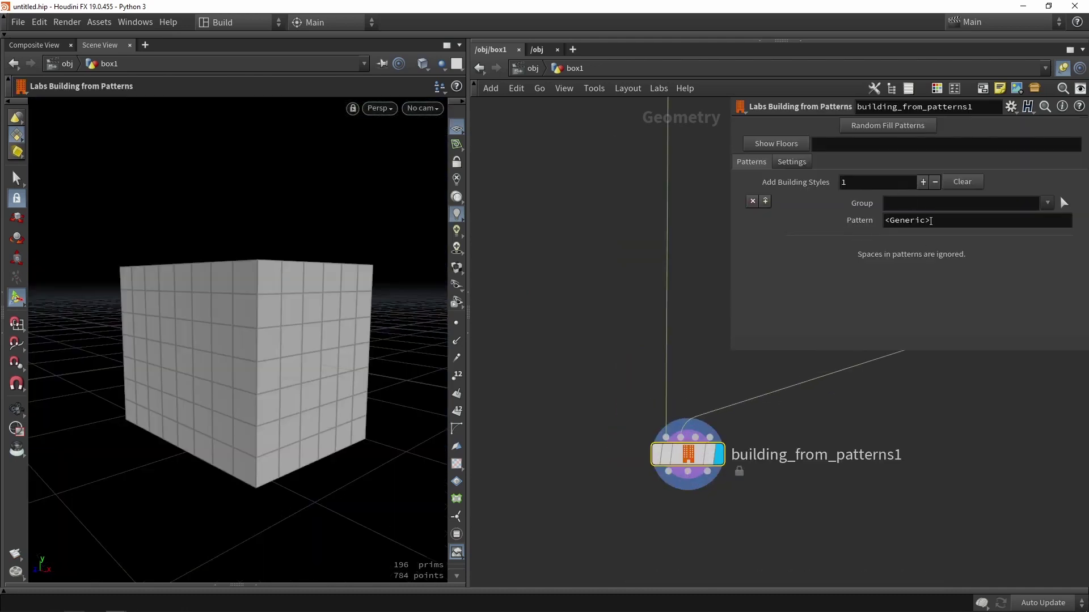
List the available floors on building_from_patterns1 and replace the building style's Pattern with <BaseWall>.
{"action": "left_click_drag", "start_coordinate": [932, 221], "coordinate": [876, 221]}
{"action": "left_click", "coordinate": [943, 409]}
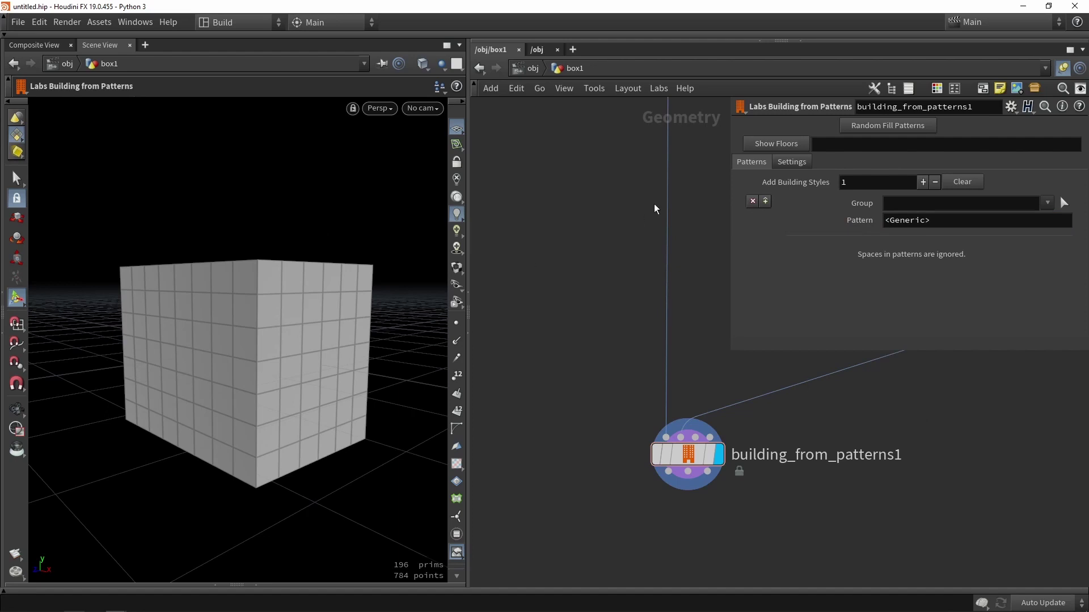
{"action": "left_click", "coordinate": [771, 144]}
{"action": "left_click_drag", "start_coordinate": [855, 142], "coordinate": [811, 143]}
{"action": "key", "text": "ctrl+c"}
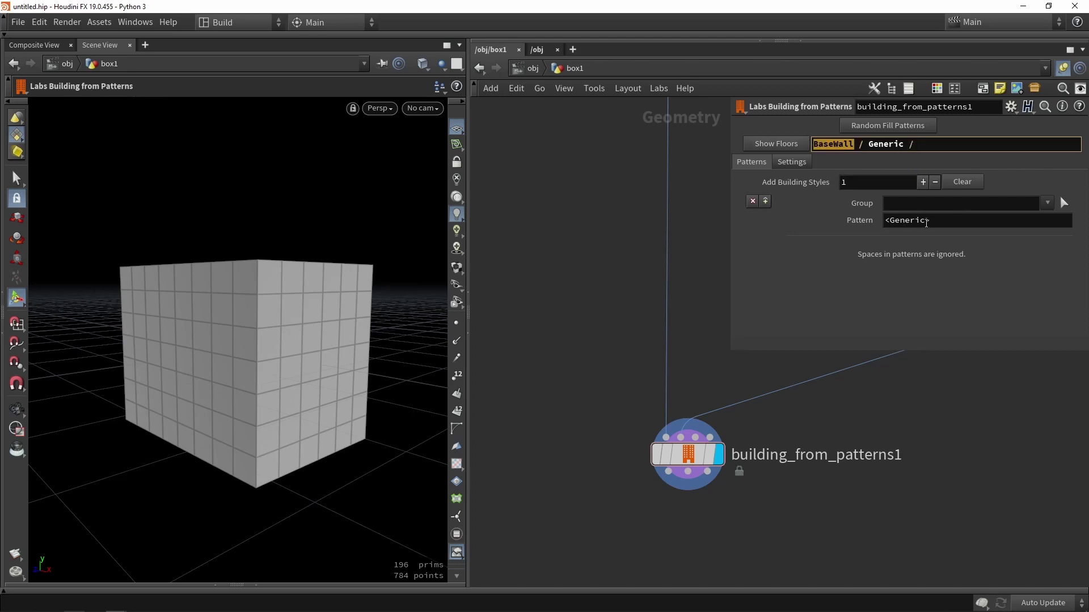
{"action": "left_click_drag", "start_coordinate": [927, 221], "coordinate": [889, 222]}
{"action": "key", "text": "ctrl+v"}
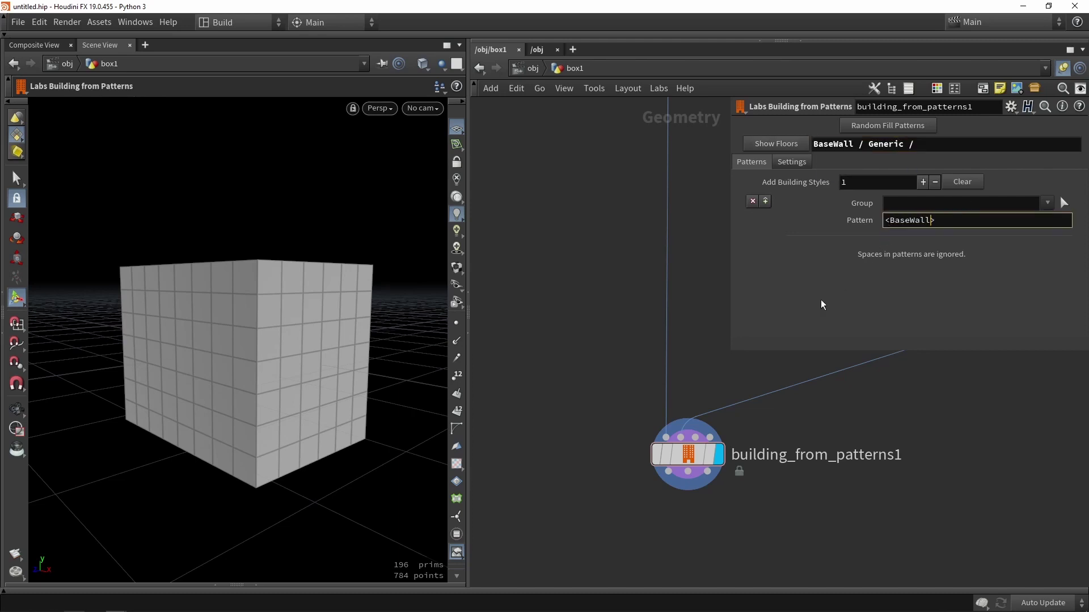
{"action": "type", "text": ">"}
{"action": "key", "text": "Return"}
{"action": "key", "text": "Escape"}
Insert a Color node on the wire between MODEL_A and merge1.
{"action": "left_click_drag", "start_coordinate": [220, 364], "coordinate": [282, 335]}
{"action": "middle_click_drag", "start_coordinate": [632, 272], "coordinate": [569, 365]}
{"action": "scroll", "coordinate": [568, 364], "scroll_direction": "down", "scroll_amount": 5}
{"action": "middle_click_drag", "start_coordinate": [693, 351], "coordinate": [651, 374]}
{"action": "key", "text": "Tab"}
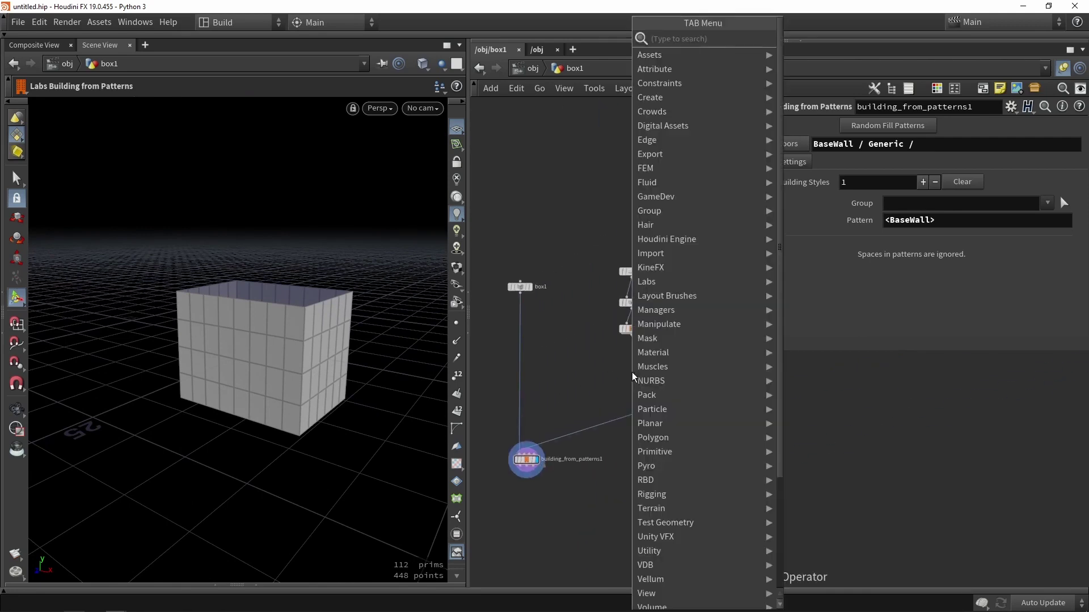
{"action": "type", "text": "color"}
{"action": "key", "text": "Return"}
{"action": "left_click", "coordinate": [632, 373]}
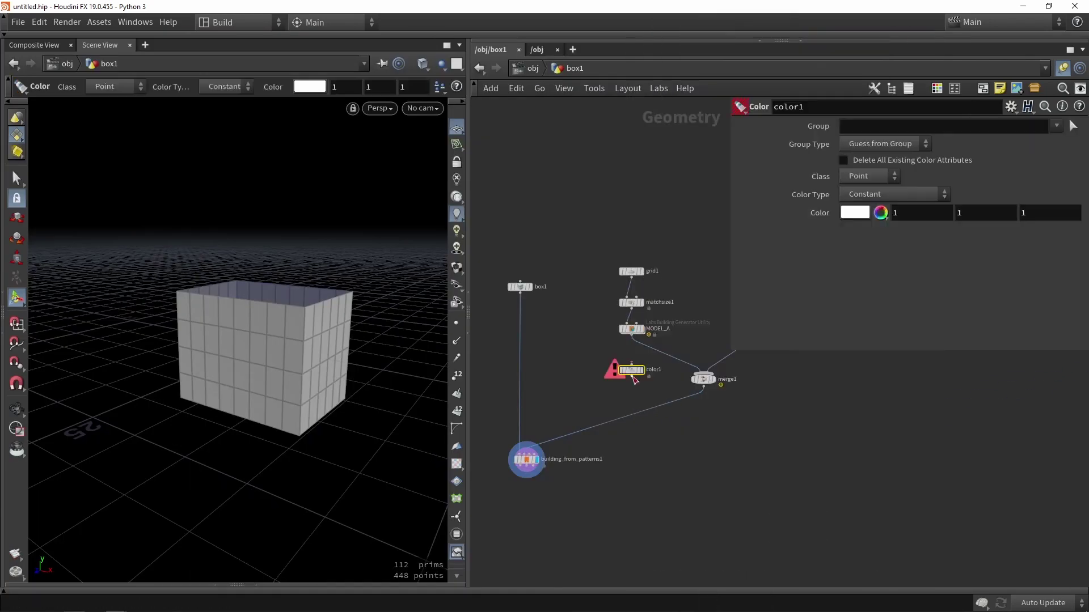
{"action": "scroll", "coordinate": [632, 374], "scroll_direction": "up", "scroll_amount": 3}
{"action": "left_click_drag", "start_coordinate": [636, 369], "coordinate": [638, 335]}
Set the Color node below MODEL_A to orange with RGB values 1, 0.5, 0.
{"action": "left_click", "coordinate": [859, 213]}
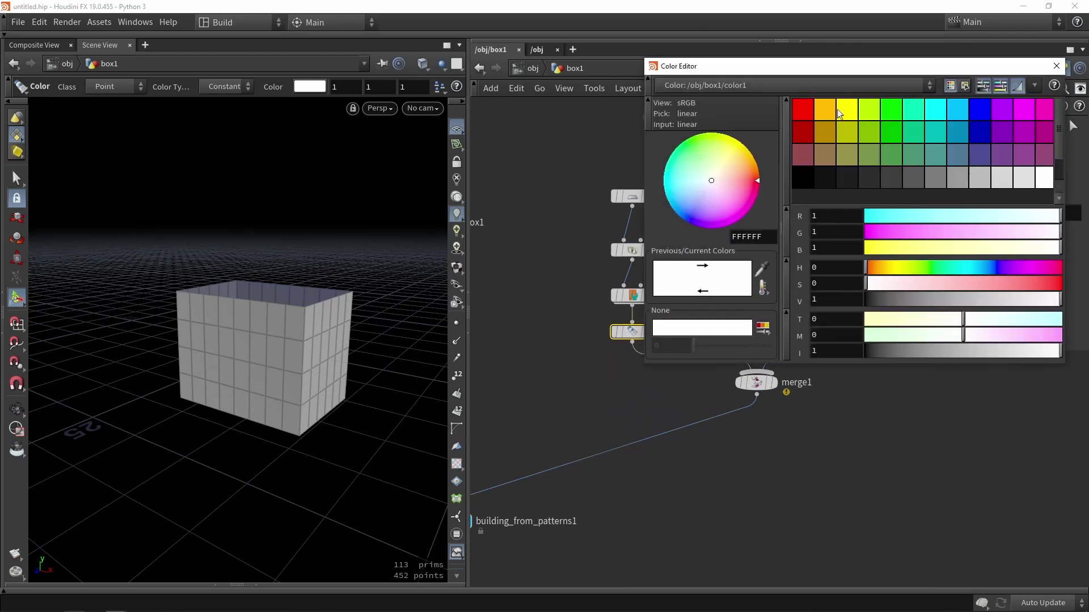
{"action": "left_click", "coordinate": [825, 109]}
{"action": "left_click", "coordinate": [1057, 68]}
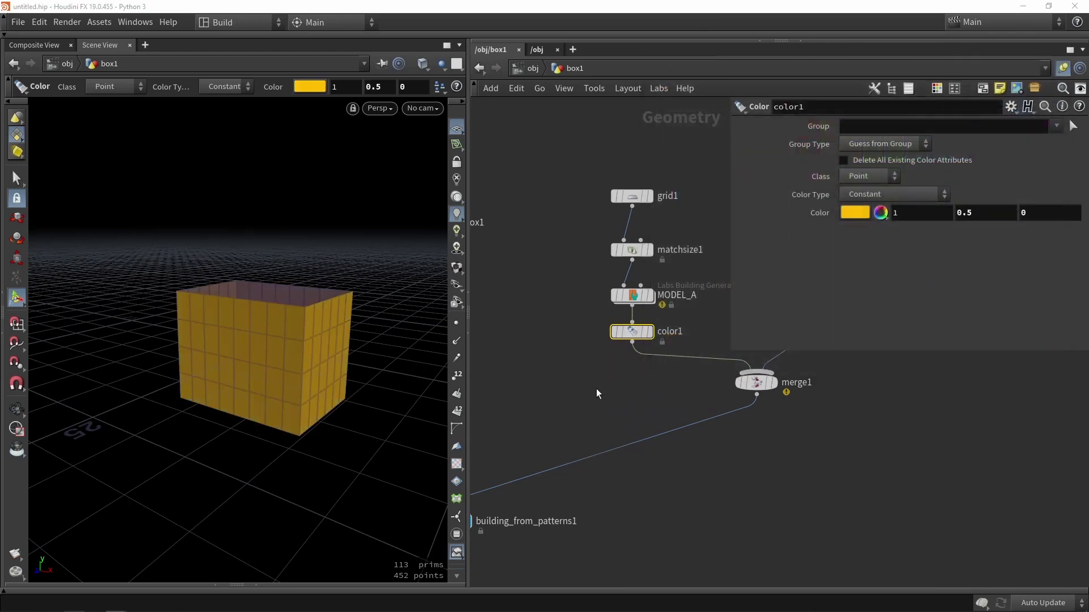
{"action": "left_click", "coordinate": [597, 391]}
Narrow grid1, which feeds MODEL_A, to a first Size value of about 0.928.
{"action": "scroll", "coordinate": [627, 313], "scroll_direction": "down", "scroll_amount": 2}
{"action": "middle_click_drag", "start_coordinate": [533, 371], "coordinate": [557, 385]}
{"action": "scroll", "coordinate": [614, 252], "scroll_direction": "down", "scroll_amount": 2}
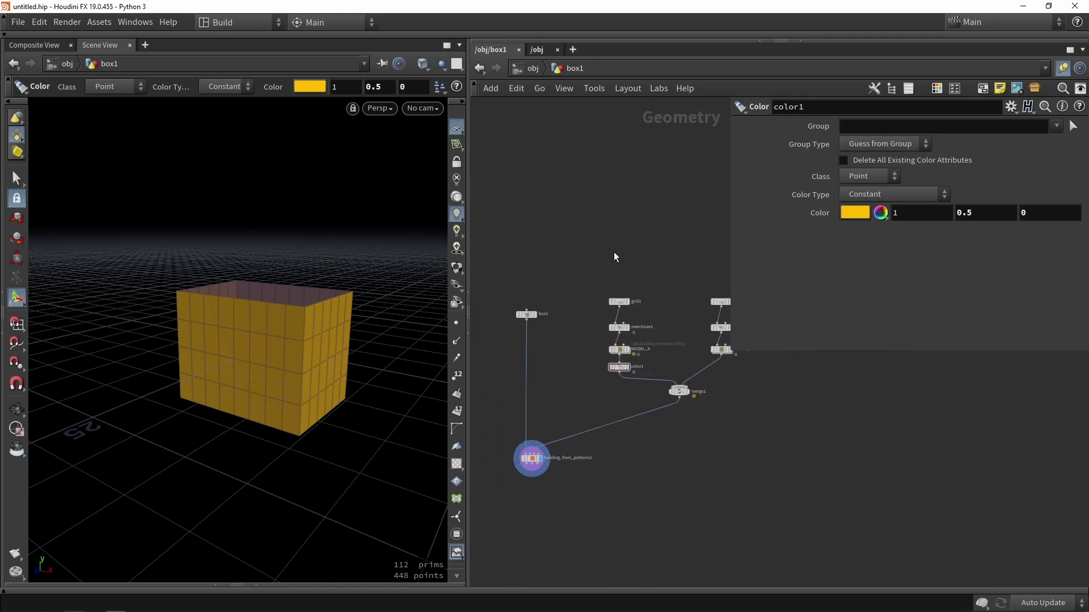
{"action": "scroll", "coordinate": [594, 271], "scroll_direction": "up", "scroll_amount": 4}
{"action": "left_click_drag", "start_coordinate": [580, 285], "coordinate": [662, 371]}
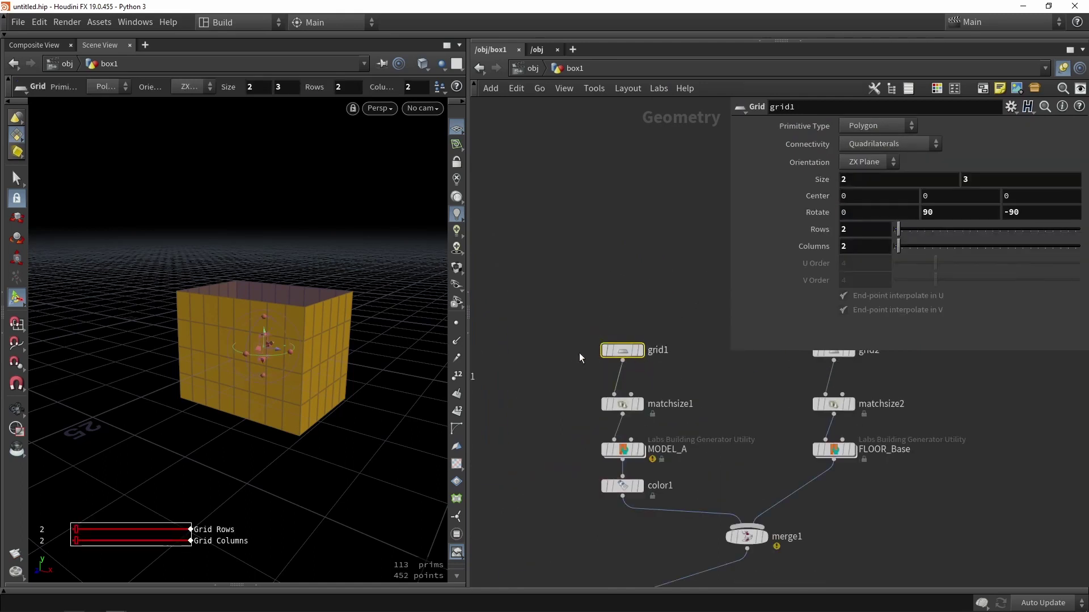
{"action": "left_click_drag", "start_coordinate": [255, 397], "coordinate": [285, 348], "text": "alt"}
{"action": "scroll", "coordinate": [306, 360], "scroll_direction": "up", "scroll_amount": 4}
{"action": "key", "text": "Return"}
{"action": "key", "text": "Escape"}
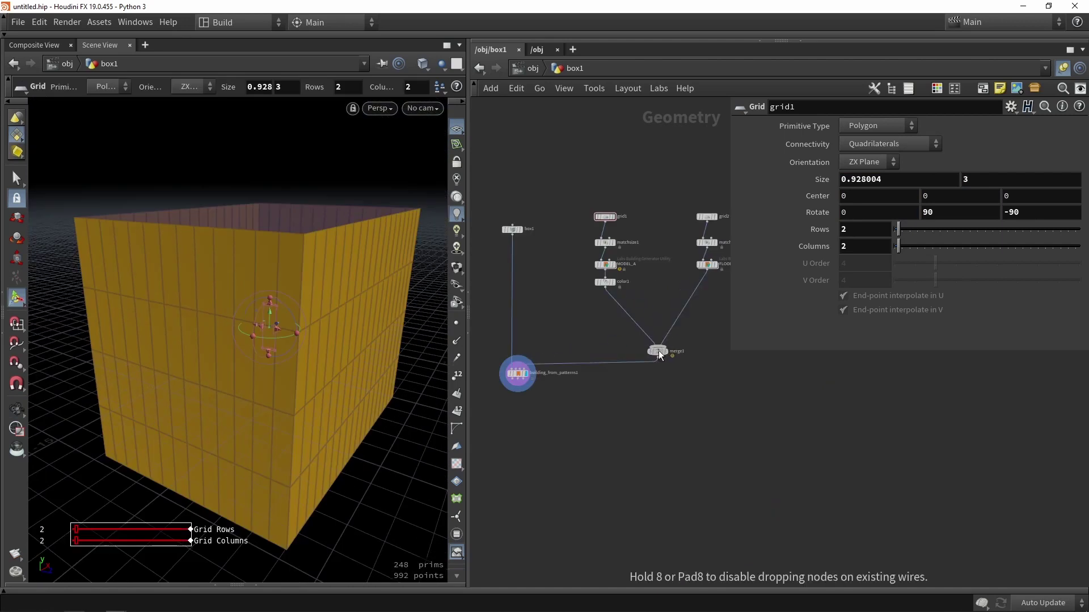
Make room in the network and duplicate the grid, Match Size, MODEL_A and Color chain beside the original.
{"action": "left_click_drag", "start_coordinate": [516, 376], "coordinate": [523, 413]}
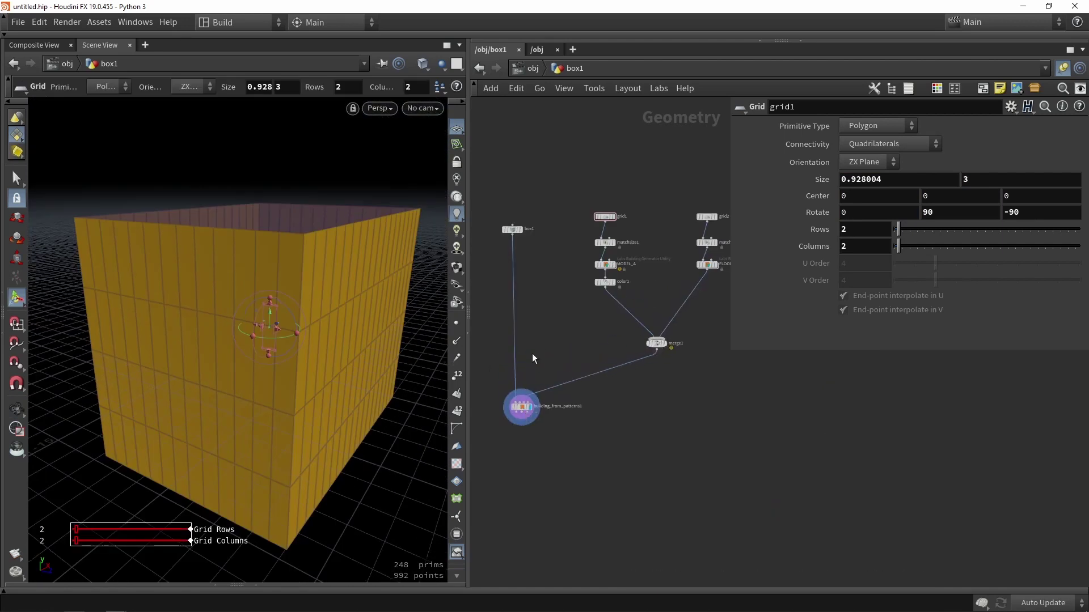
{"action": "middle_click_drag", "start_coordinate": [639, 284], "coordinate": [597, 371]}
{"action": "scroll", "coordinate": [553, 398], "scroll_direction": "up", "scroll_amount": 2}
{"action": "left_click_drag", "start_coordinate": [578, 399], "coordinate": [542, 200]}
{"action": "scroll", "coordinate": [570, 357], "scroll_direction": "down", "scroll_amount": 1}
{"action": "left_click_drag", "start_coordinate": [570, 356], "coordinate": [604, 344]}
{"action": "scroll", "coordinate": [511, 339], "scroll_direction": "up", "scroll_amount": 2}
{"action": "scroll", "coordinate": [645, 322], "scroll_direction": "up", "scroll_amount": 3}
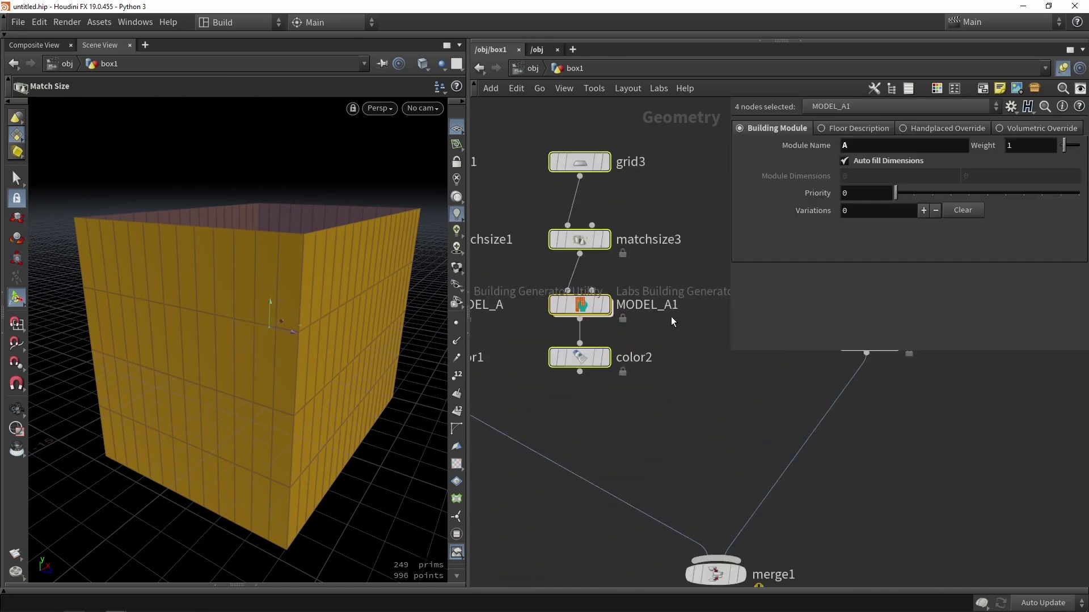
Rename the duplicated utility node MODEL_B and set its Module Name to B.
{"action": "left_click", "coordinate": [679, 307]}
{"action": "left_click_drag", "start_coordinate": [685, 306], "coordinate": [668, 305]}
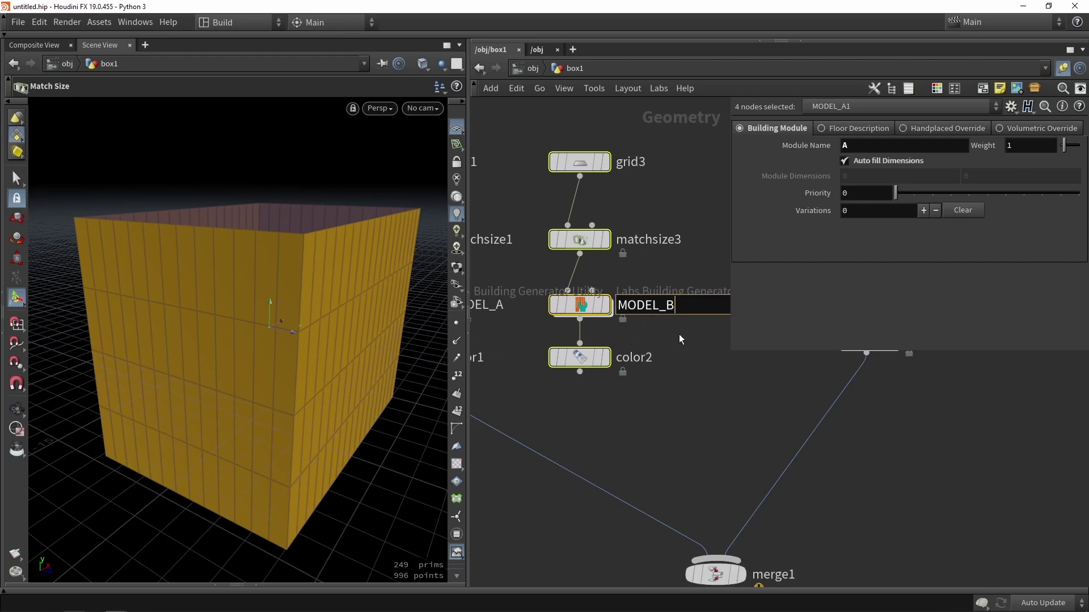
{"action": "key", "text": "Return"}
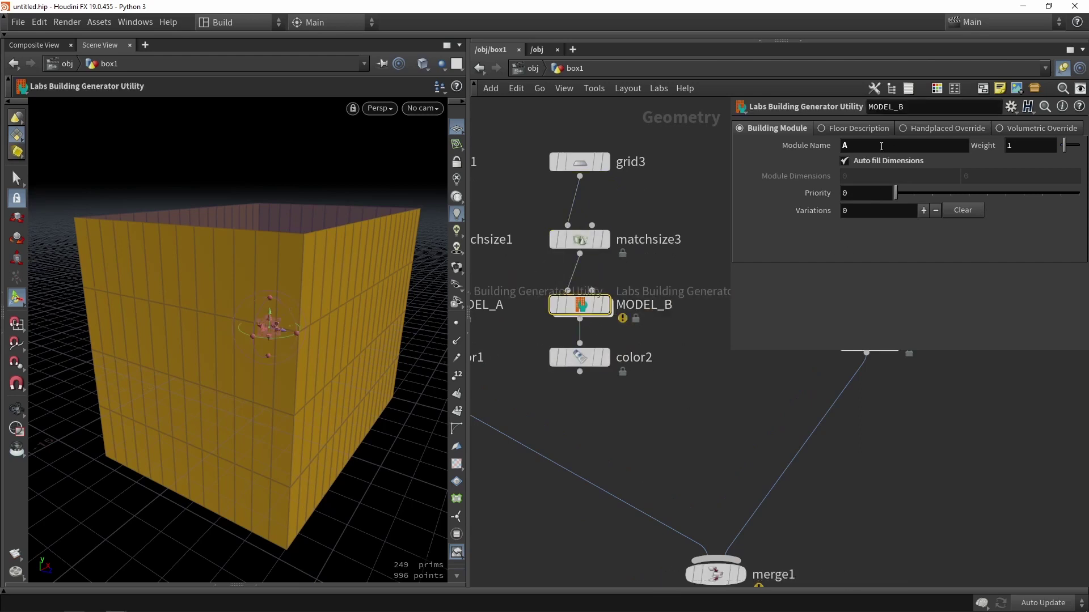
{"action": "left_click_drag", "start_coordinate": [881, 147], "coordinate": [794, 149]}
{"action": "type", "text": "B"}
Display the Color node below MODEL_B and set its colour to green with RGB values 0, 1, 0.
{"action": "left_click", "coordinate": [660, 406]}
{"action": "left_click", "coordinate": [607, 358]}
{"action": "left_click", "coordinate": [578, 357]}
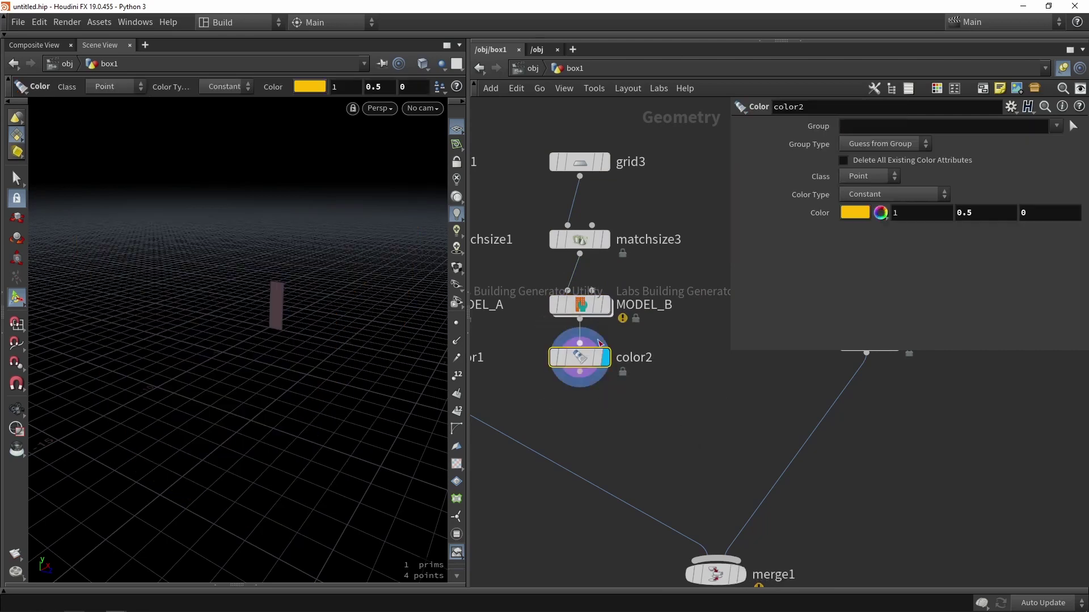
{"action": "left_click", "coordinate": [879, 214]}
{"action": "left_click", "coordinate": [896, 114]}
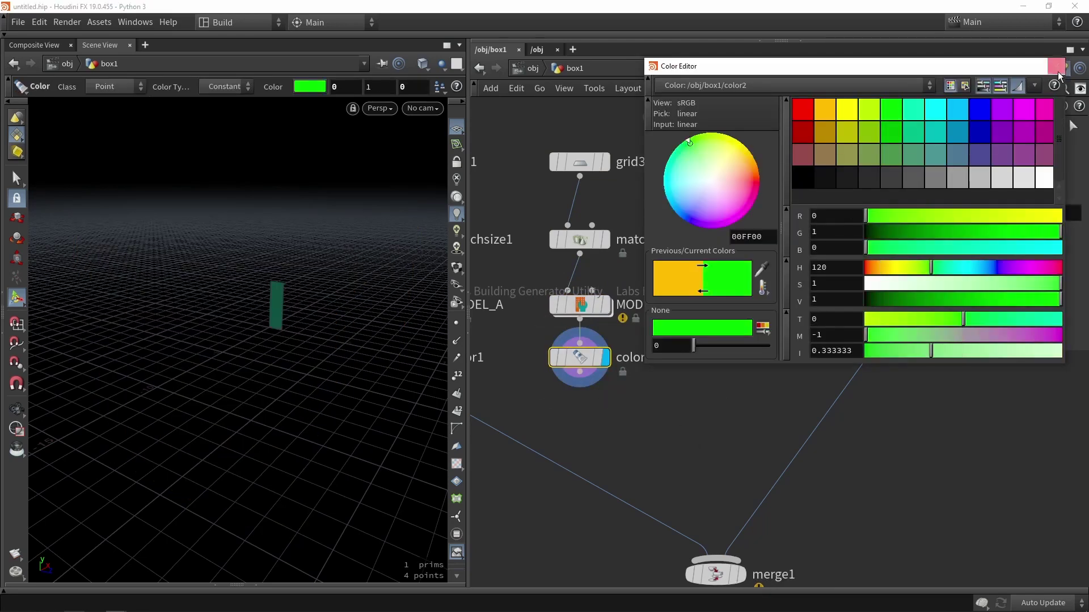
{"action": "left_click", "coordinate": [1056, 66]}
Wire the green Color node into merge1 and display building_from_patterns1 again.
{"action": "scroll", "coordinate": [579, 392], "scroll_direction": "down", "scroll_amount": 2}
{"action": "left_click_drag", "start_coordinate": [577, 385], "coordinate": [655, 487]}
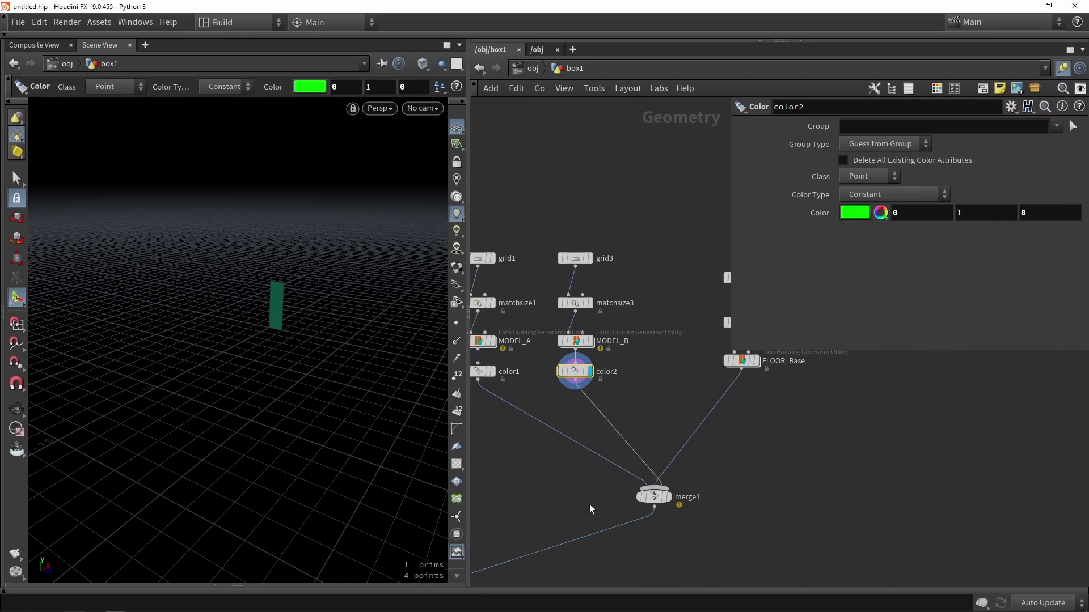
{"action": "middle_click_drag", "start_coordinate": [530, 533], "coordinate": [620, 394]}
{"action": "scroll", "coordinate": [620, 394], "scroll_direction": "down", "scroll_amount": 3}
{"action": "scroll", "coordinate": [545, 443], "scroll_direction": "up", "scroll_amount": 3}
{"action": "left_click", "coordinate": [586, 436]}
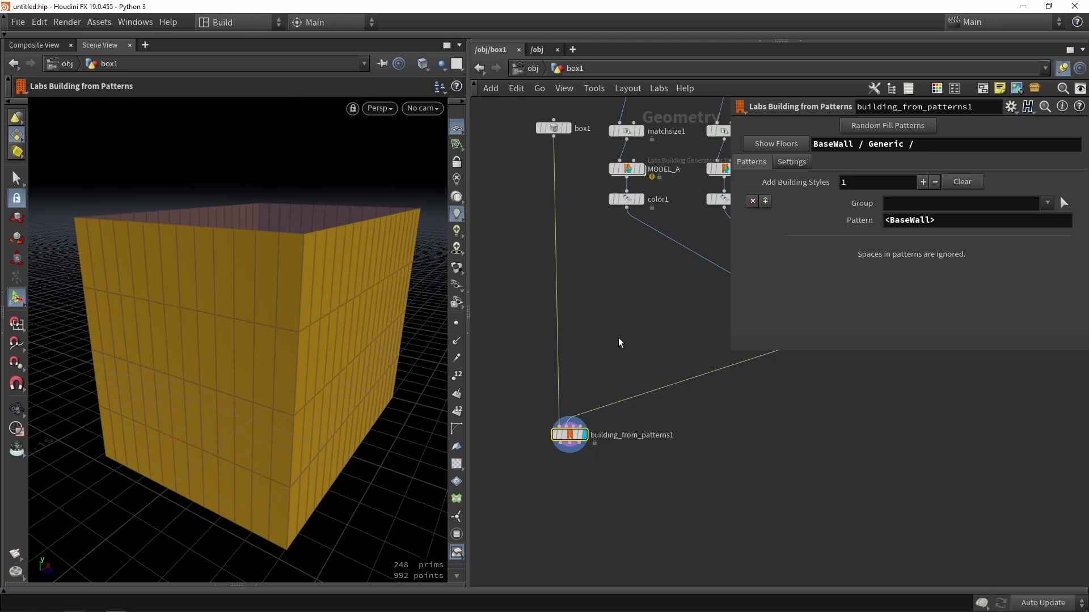
Set the Expanded Form of FLOOR_Base to <A-B> and inspect the building's walls.
{"action": "scroll", "coordinate": [634, 326], "scroll_direction": "down", "scroll_amount": 3}
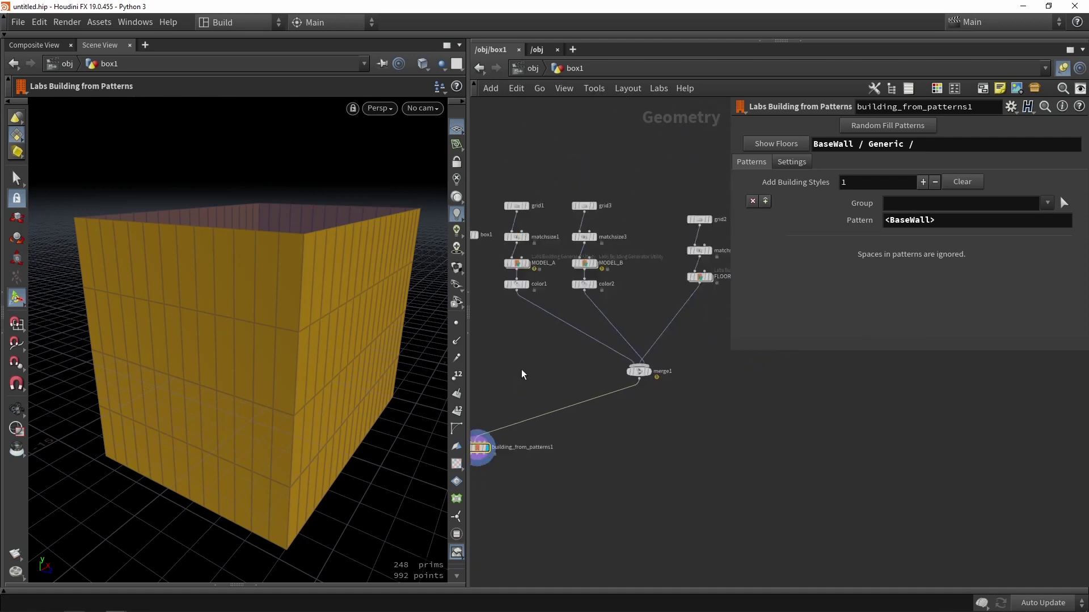
{"action": "scroll", "coordinate": [653, 312], "scroll_direction": "up", "scroll_amount": 3}
{"action": "left_click", "coordinate": [658, 273]}
{"action": "middle_click_drag", "start_coordinate": [589, 301], "coordinate": [528, 370]}
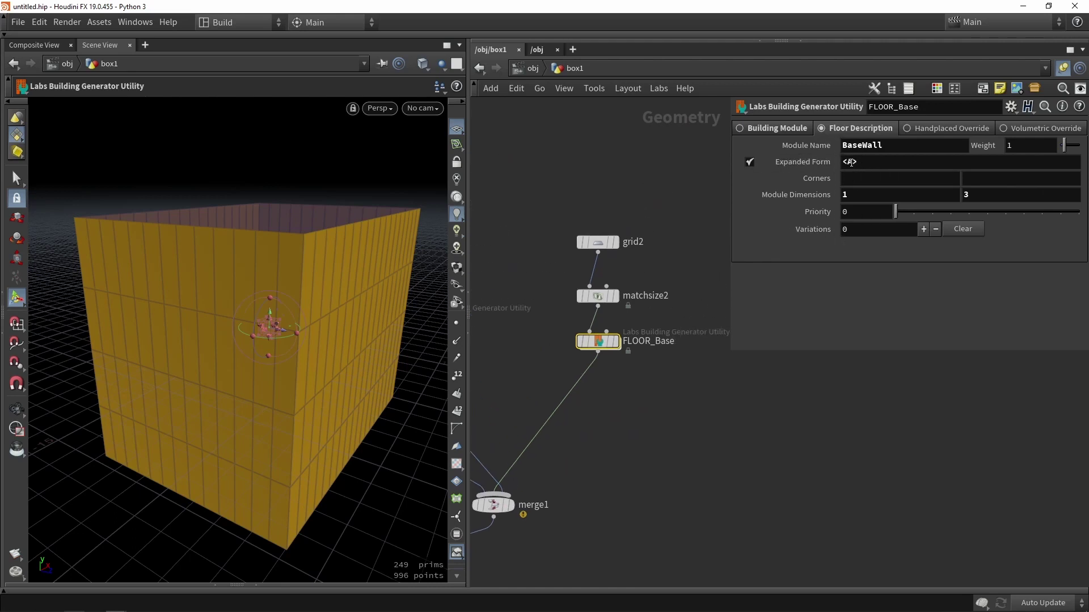
{"action": "left_click", "coordinate": [851, 163]}
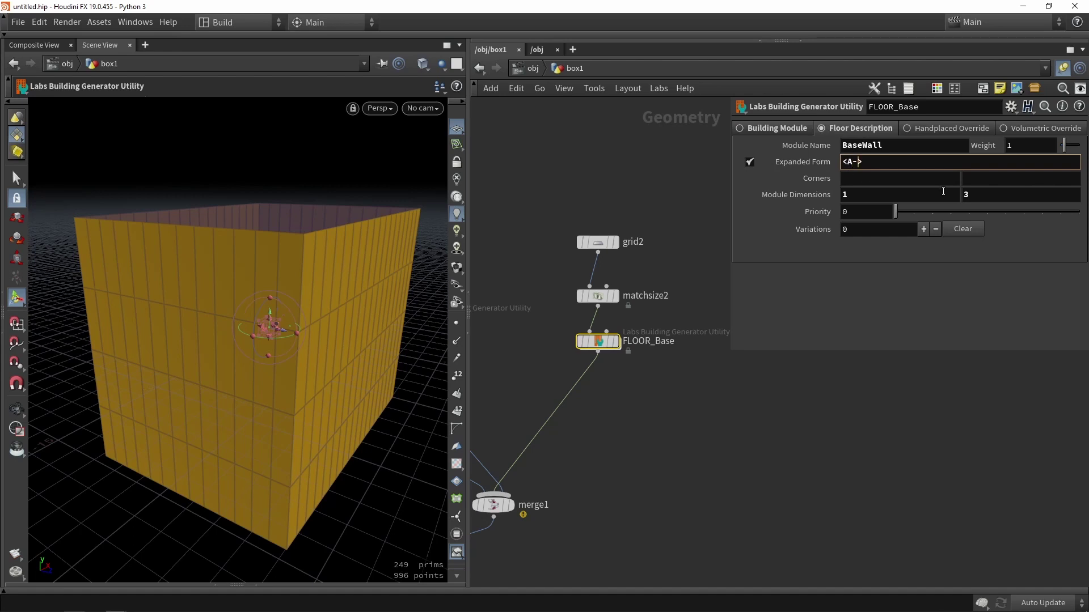
{"action": "left_click", "coordinate": [845, 417]}
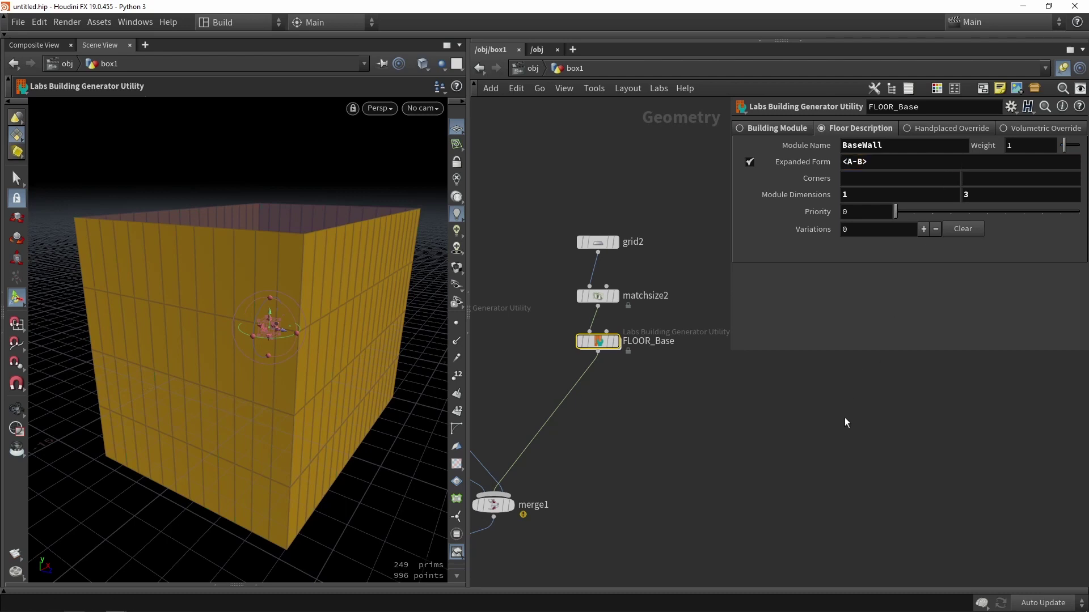
{"action": "left_click_drag", "start_coordinate": [347, 366], "coordinate": [382, 358], "text": "alt"}
{"action": "right_click_drag", "start_coordinate": [381, 358], "coordinate": [329, 343], "text": "alt"}
{"action": "left_click_drag", "start_coordinate": [328, 342], "coordinate": [267, 350], "text": "alt"}
{"action": "middle_click_drag", "start_coordinate": [163, 334], "coordinate": [318, 338], "text": "alt"}
{"action": "right_click_drag", "start_coordinate": [317, 338], "coordinate": [185, 321], "text": "alt"}
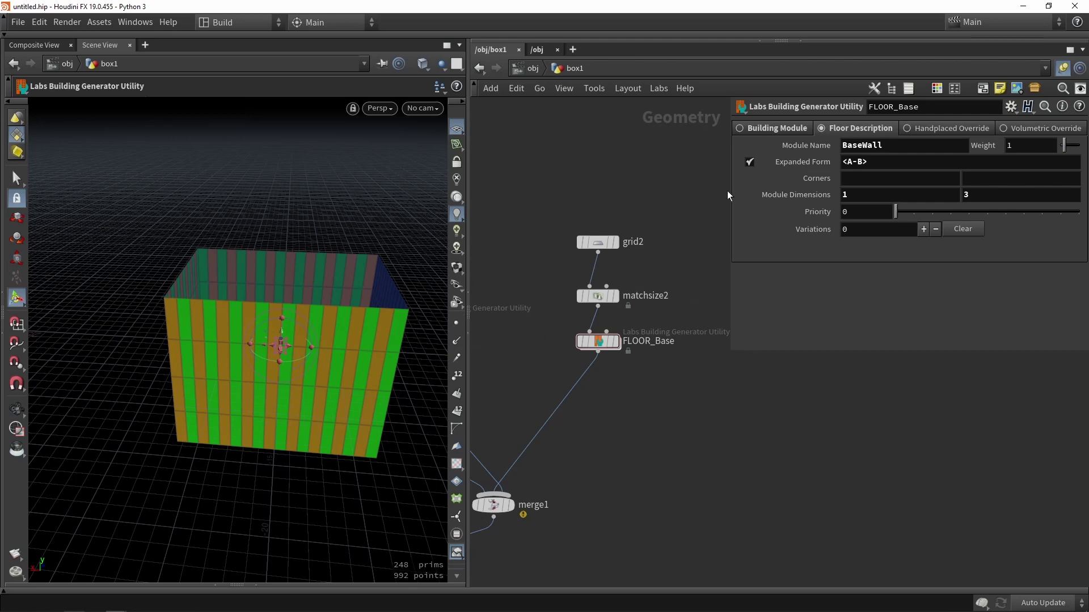
Remove module B from the Expanded Form of FLOOR_Base so it reads <A>.
{"action": "left_click", "coordinate": [863, 161]}
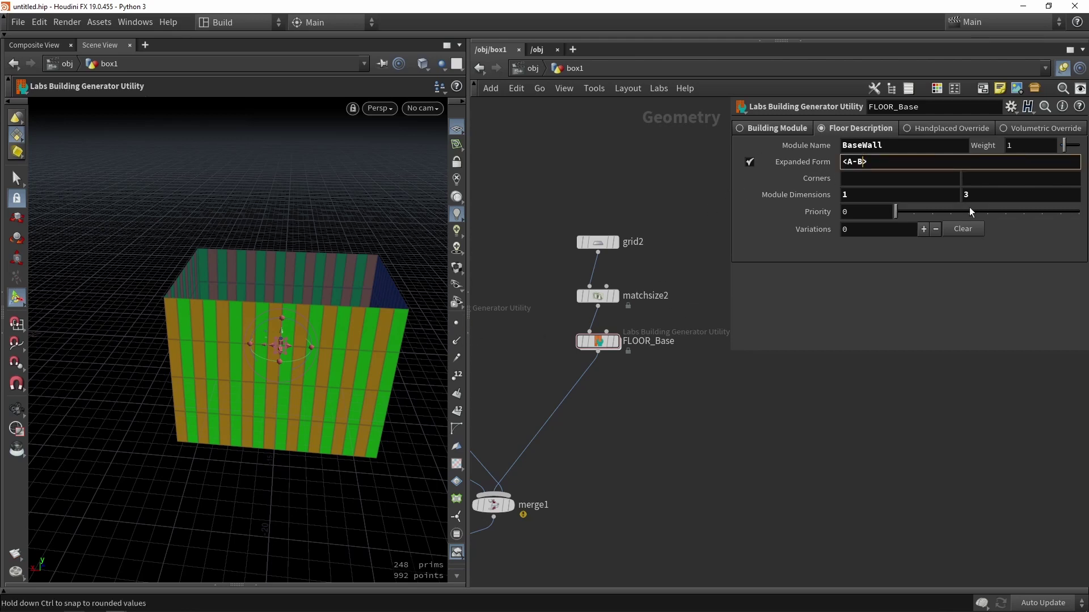
{"action": "key", "text": "BackSpace"}
{"action": "key", "text": "BackSpace"}
{"action": "key", "text": "Return"}
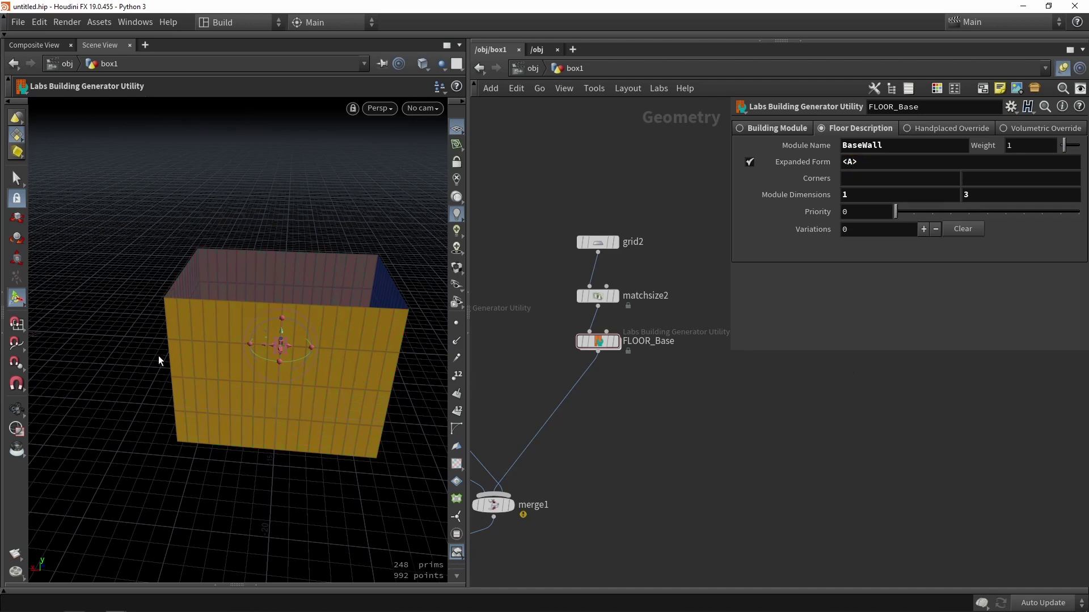
Add a fixed module B before the repeating module, making FLOOR_Base's Expanded Form [B]<A>.
{"action": "left_click", "coordinate": [842, 163]}
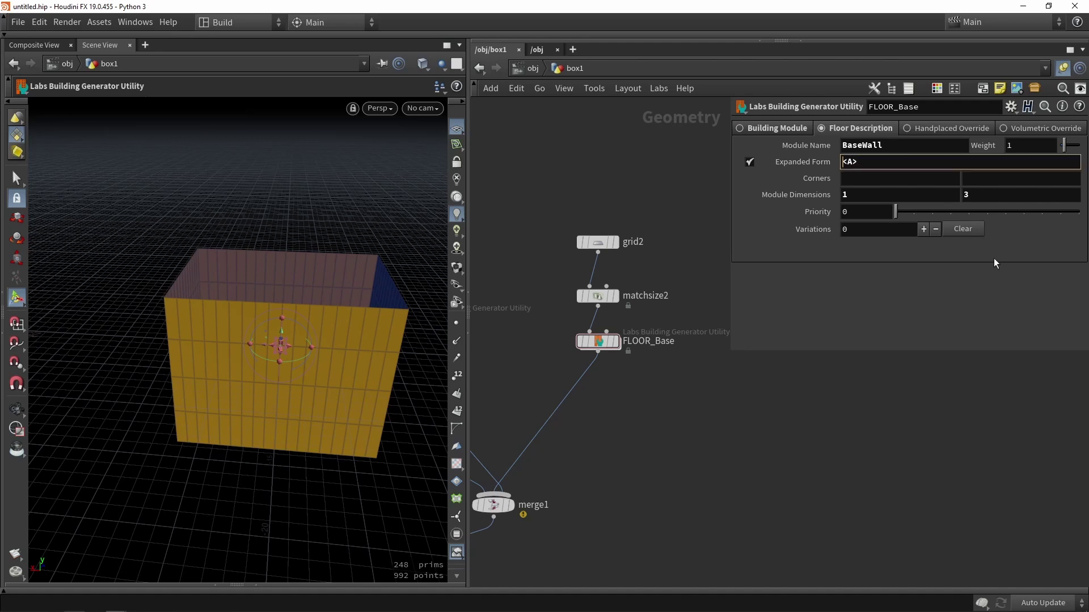
{"action": "type", "text": "[]"}
{"action": "type", "text": "B"}
{"action": "key", "text": "Return"}
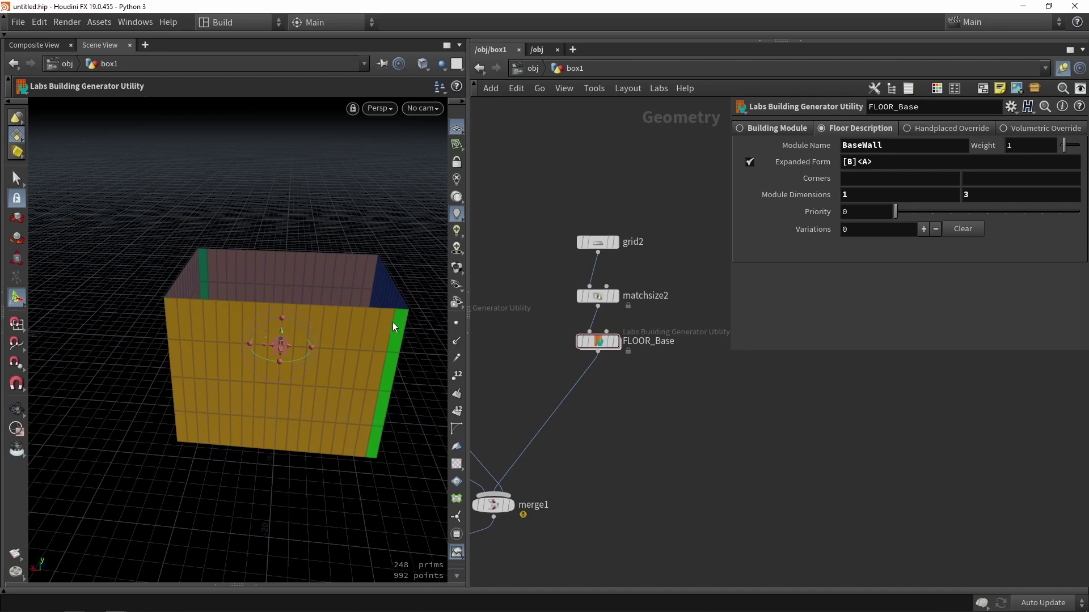
Append a fixed module B to the floor pattern, making the Expanded Form [B]<A>[B], and view the adjacent wall.
{"action": "left_click", "coordinate": [891, 166]}
{"action": "type", "text": "[]"}
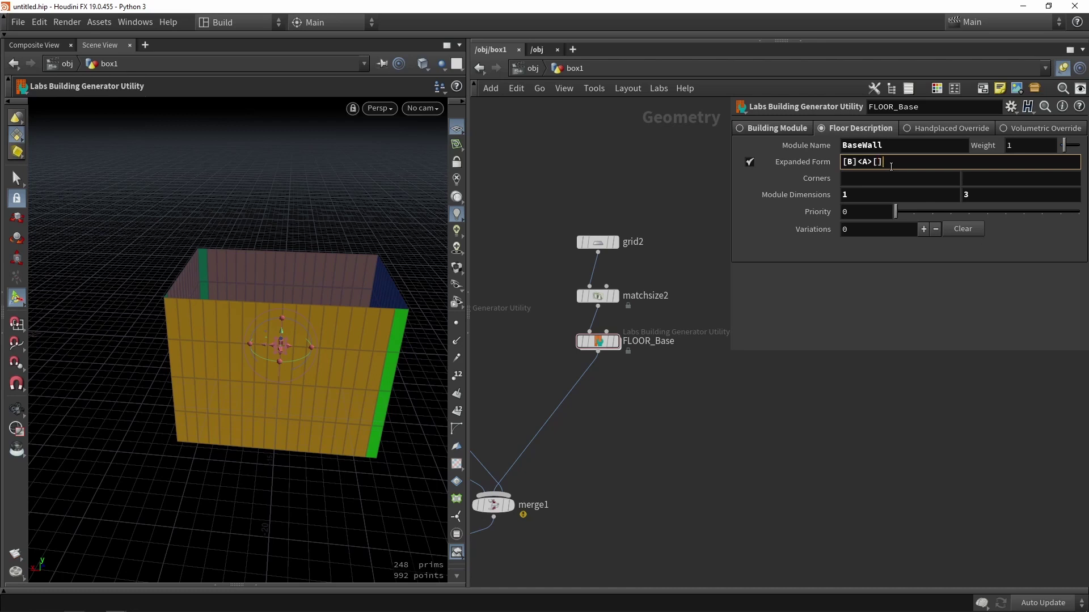
{"action": "type", "text": "B"}
{"action": "key", "text": "Return"}
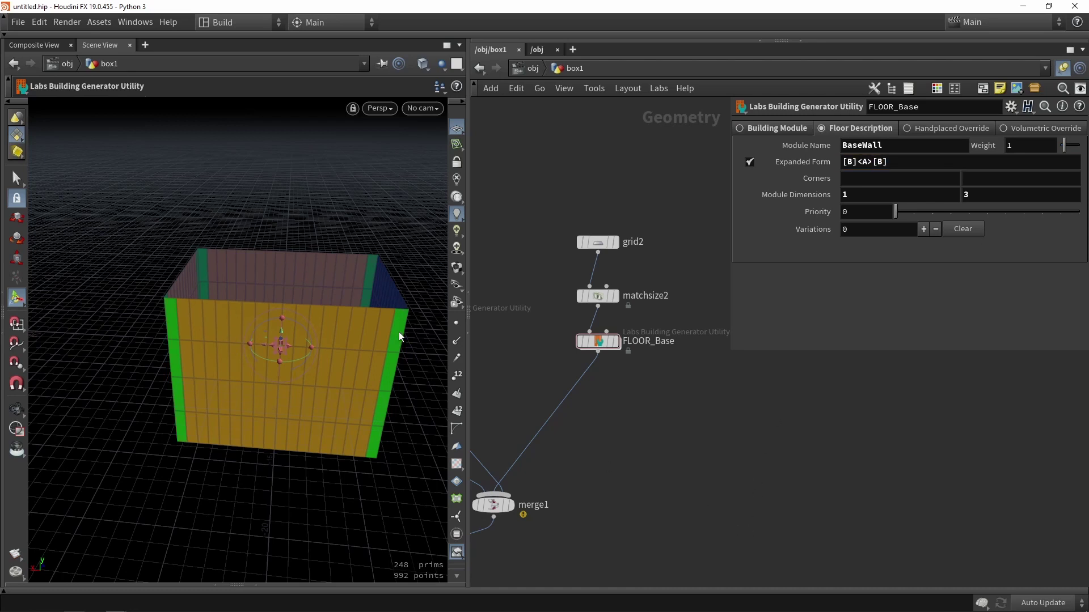
{"action": "left_click_drag", "start_coordinate": [196, 325], "coordinate": [239, 312]}
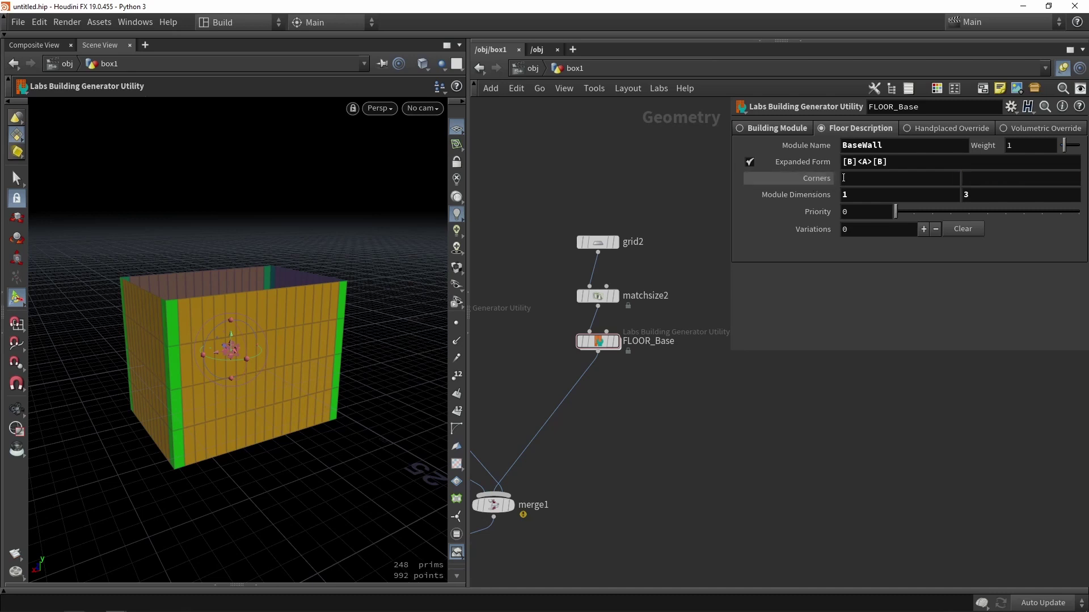
Set both Corners values of FLOOR_Base to B and inspect the building's corners.
{"action": "left_click", "coordinate": [970, 179]}
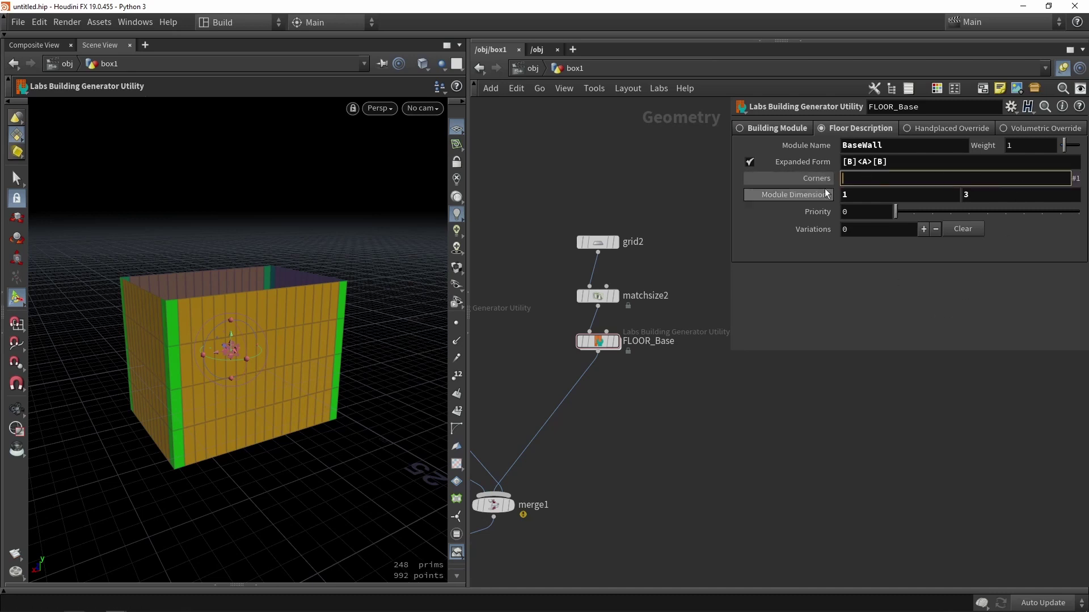
{"action": "left_click", "coordinate": [865, 179]}
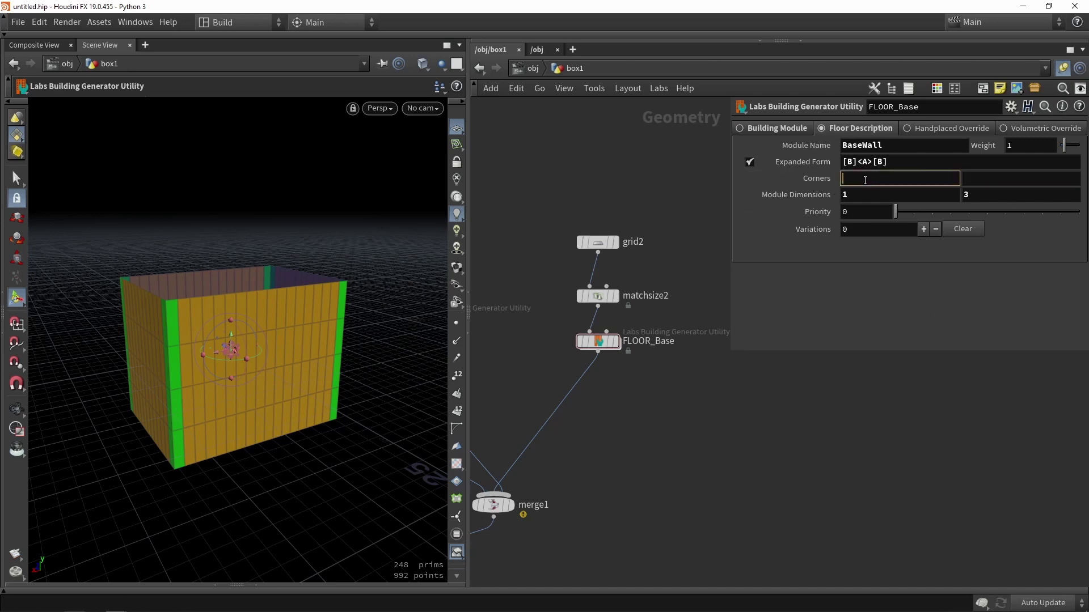
{"action": "left_click", "coordinate": [794, 383]}
{"action": "left_click", "coordinate": [989, 180]}
{"action": "type", "text": "B"}
{"action": "left_click", "coordinate": [867, 450]}
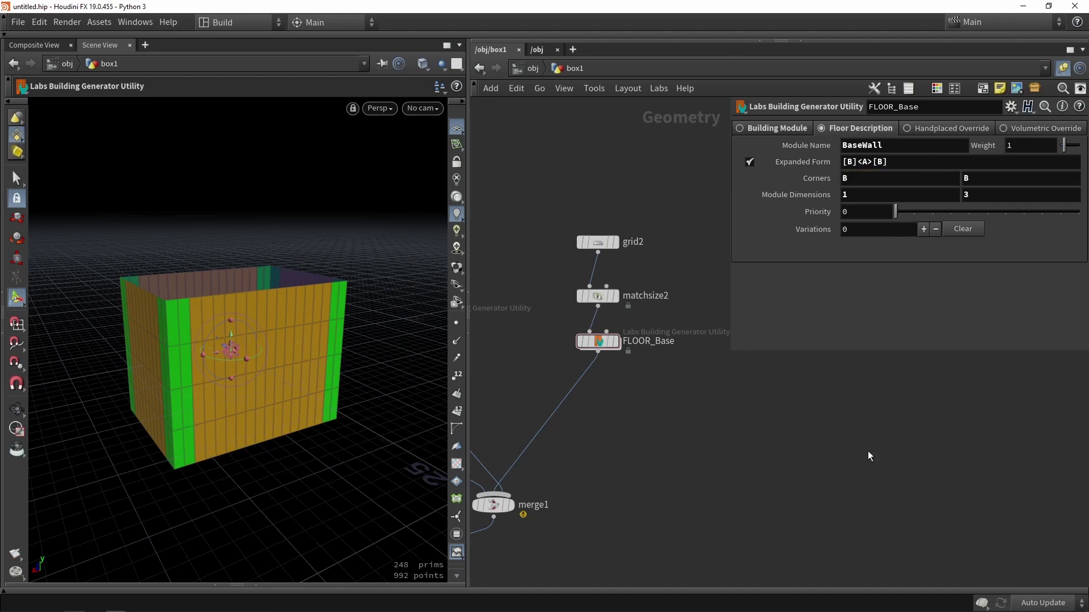
{"action": "scroll", "coordinate": [161, 304], "scroll_direction": "up", "scroll_amount": 3, "text": "alt"}
{"action": "left_click_drag", "start_coordinate": [161, 304], "coordinate": [292, 291], "text": "alt"}
{"action": "scroll", "coordinate": [175, 326], "scroll_direction": "down", "scroll_amount": 2, "text": "alt"}
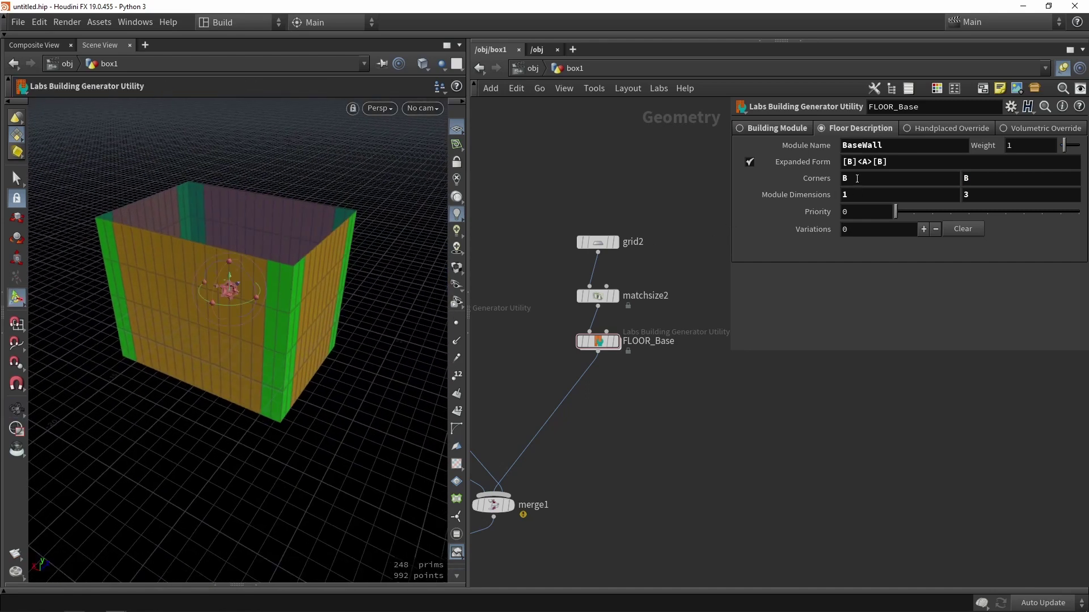
Clear both Corners values of FLOOR_Base and view the building's corners from above.
{"action": "left_click", "coordinate": [886, 184]}
{"action": "key", "text": "BackSpace"}
{"action": "left_click", "coordinate": [986, 178]}
{"action": "left_click", "coordinate": [924, 431]}
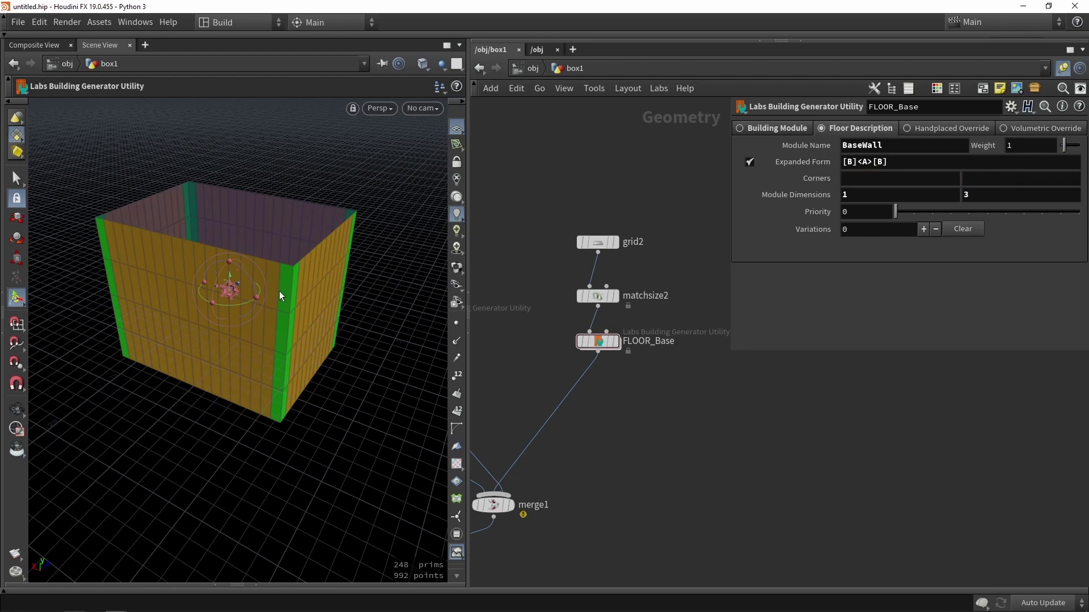
{"action": "key", "text": "Escape"}
{"action": "left_click_drag", "start_coordinate": [279, 291], "coordinate": [213, 275]}
Write "<> = repeat" and "[] = Do-once" on separate lines in a sticky note beside the node network.
{"action": "middle_click_drag", "start_coordinate": [719, 434], "coordinate": [544, 476]}
{"action": "scroll", "coordinate": [666, 426], "scroll_direction": "down", "scroll_amount": 5}
{"action": "scroll", "coordinate": [601, 417], "scroll_direction": "up", "scroll_amount": 8}
{"action": "double_click", "coordinate": [574, 440]}
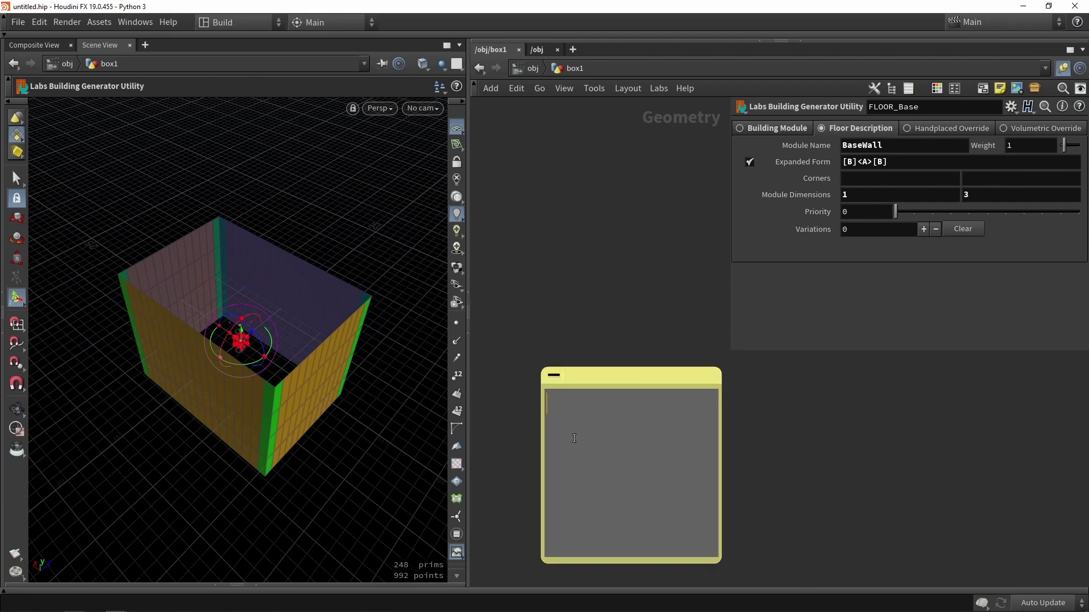
{"action": "type", "text": "<>"}
{"action": "type", "text": " = repea"}
{"action": "type", "text": "t "}
{"action": "type", "text": "[] ="}
{"action": "type", "text": " Do"}
{"action": "type", "text": "-once"}
{"action": "key", "text": "Return"}
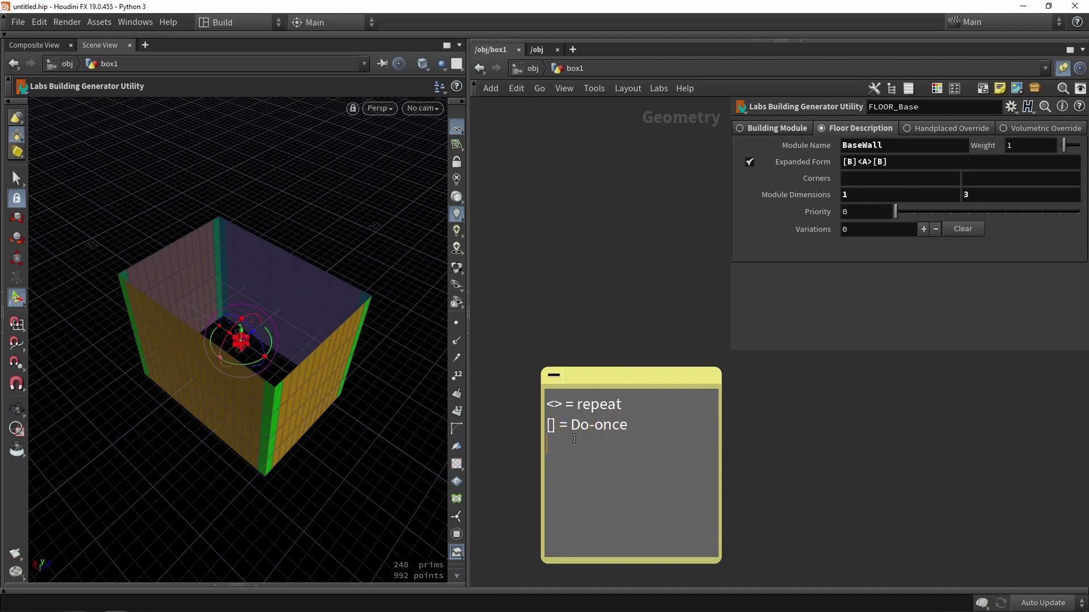
{"action": "left_click", "coordinate": [573, 244]}
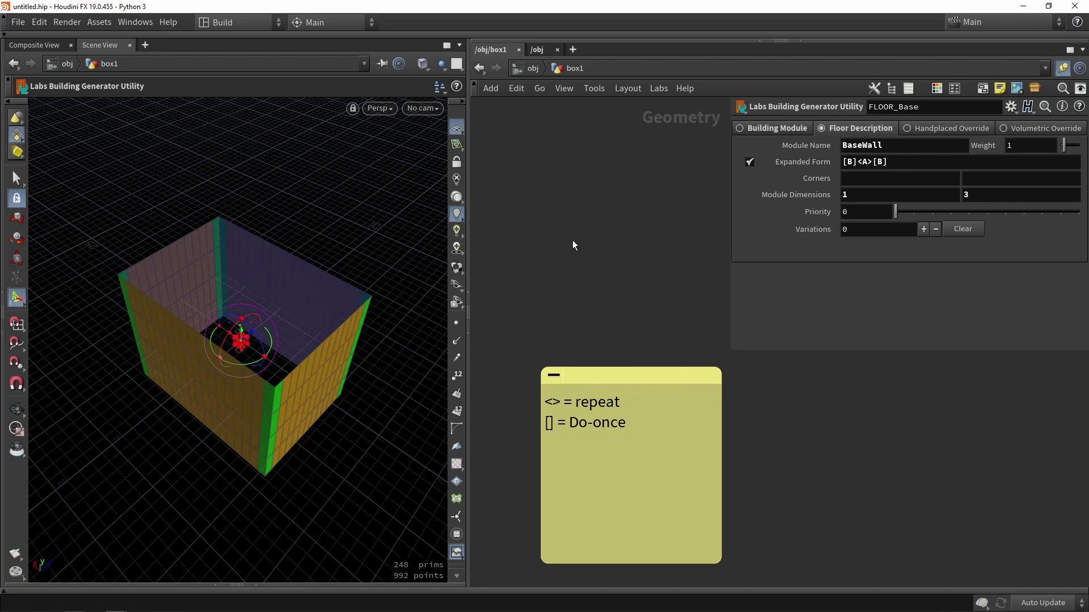
Duplicate the four-node MODEL_B chain of grid, match size, utility and color nodes beside the original.
{"action": "scroll", "coordinate": [574, 244], "scroll_direction": "down", "scroll_amount": 3}
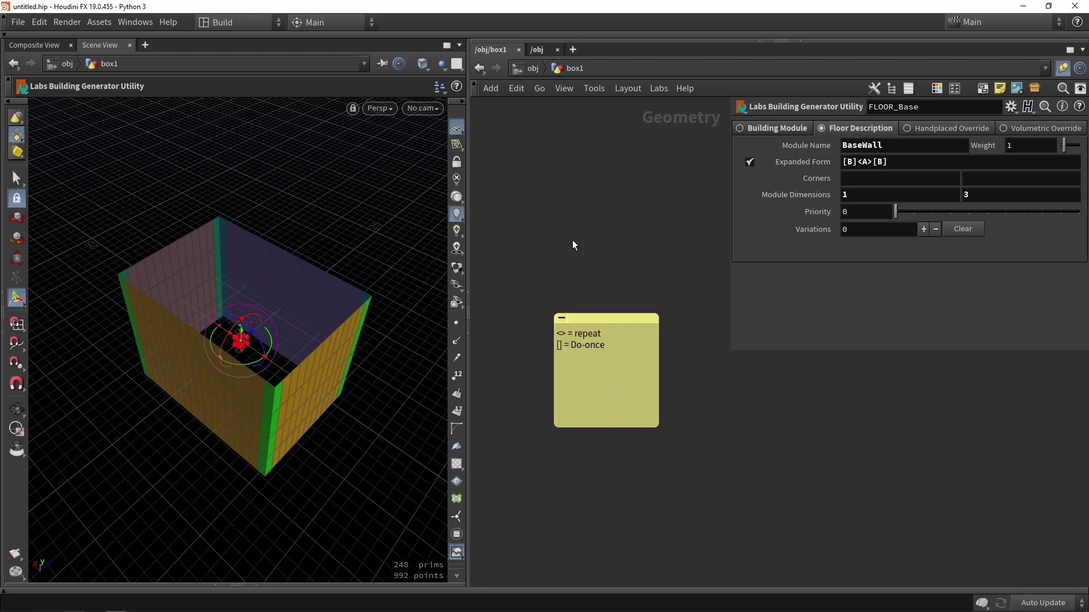
{"action": "middle_click_drag", "start_coordinate": [573, 244], "coordinate": [630, 251]}
{"action": "scroll", "coordinate": [630, 251], "scroll_direction": "down", "scroll_amount": 3}
{"action": "scroll", "coordinate": [617, 270], "scroll_direction": "down", "scroll_amount": 1}
{"action": "scroll", "coordinate": [499, 349], "scroll_direction": "up", "scroll_amount": 3}
{"action": "middle_click_drag", "start_coordinate": [499, 349], "coordinate": [591, 406]}
{"action": "scroll", "coordinate": [590, 406], "scroll_direction": "up", "scroll_amount": 3}
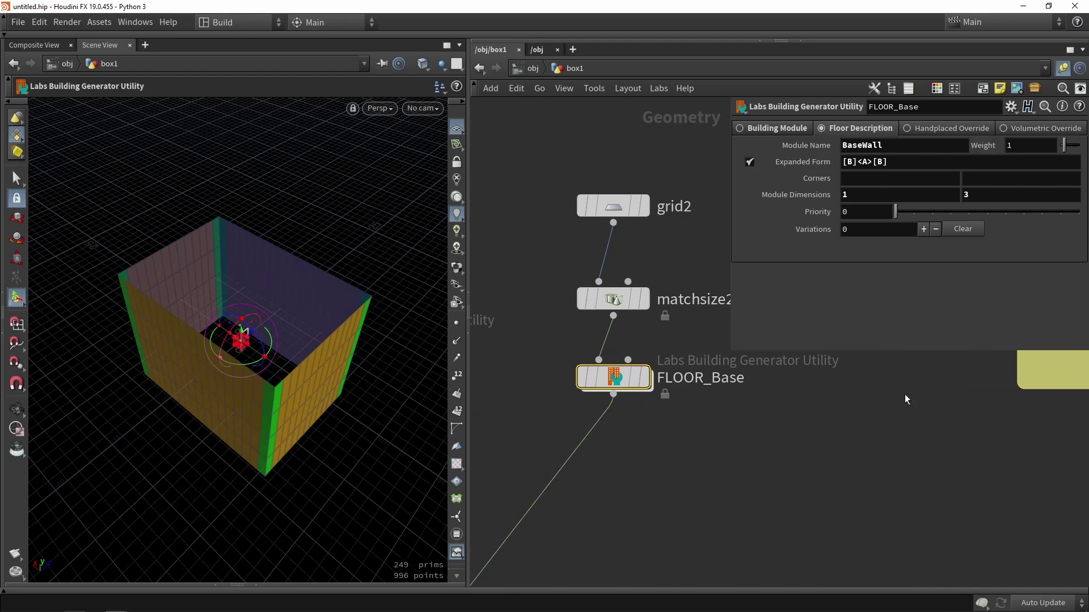
{"action": "scroll", "coordinate": [850, 448], "scroll_direction": "down", "scroll_amount": 2}
{"action": "left_click_drag", "start_coordinate": [607, 467], "coordinate": [512, 193]}
{"action": "scroll", "coordinate": [530, 438], "scroll_direction": "up", "scroll_amount": 3}
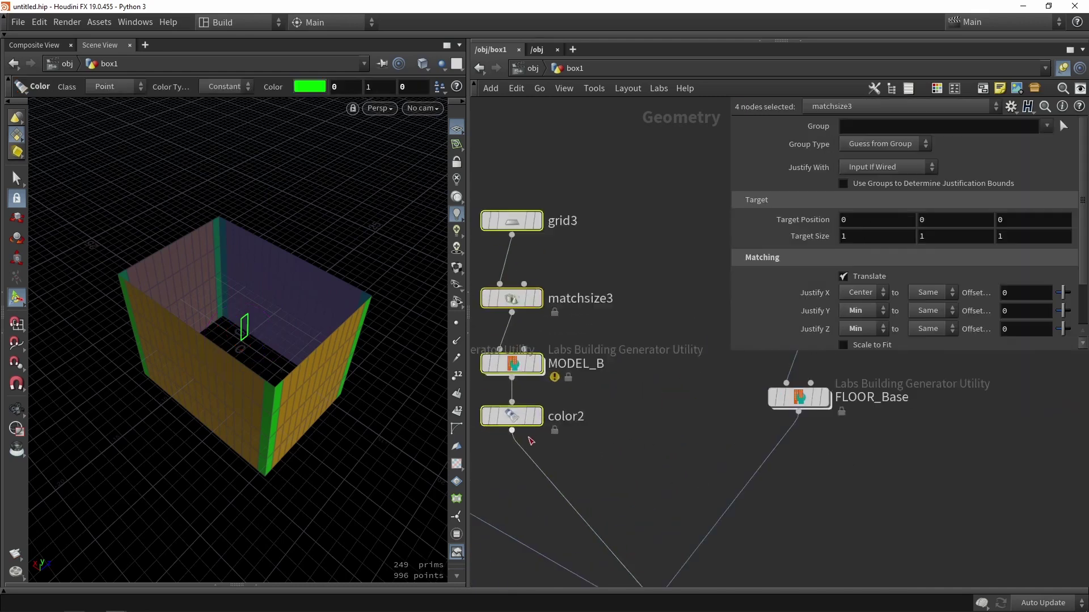
{"action": "left_click_drag", "start_coordinate": [522, 411], "coordinate": [668, 411], "text": "alt"}
{"action": "middle_click_drag", "start_coordinate": [719, 386], "coordinate": [632, 401]}
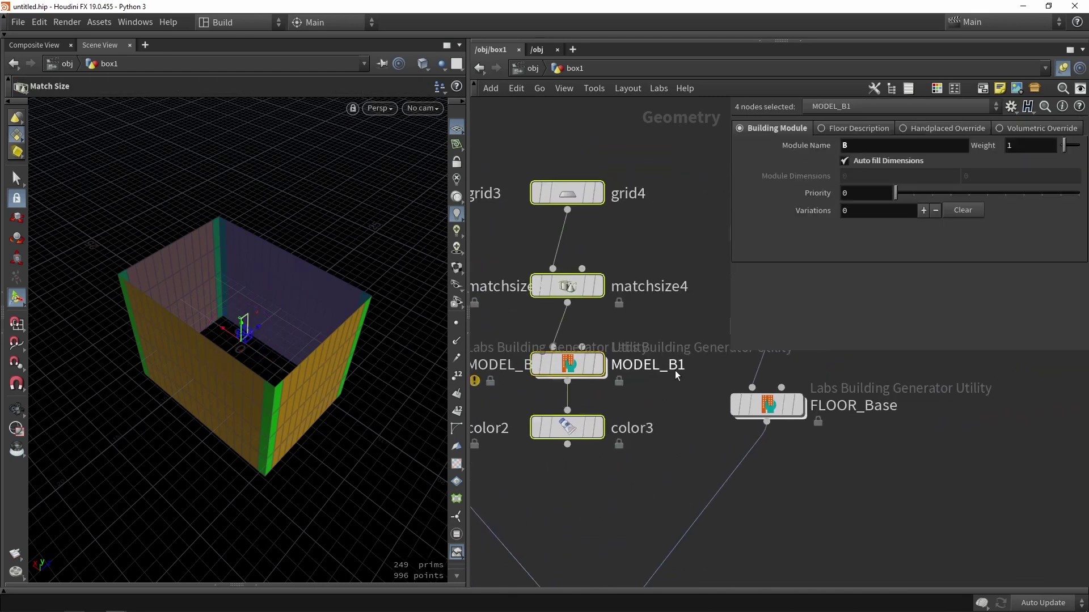
Rename the duplicated building utility node to MODEL_C.
{"action": "left_click", "coordinate": [679, 372]}
{"action": "key", "text": "BackSpace"}
{"action": "key", "text": "BackSpace"}
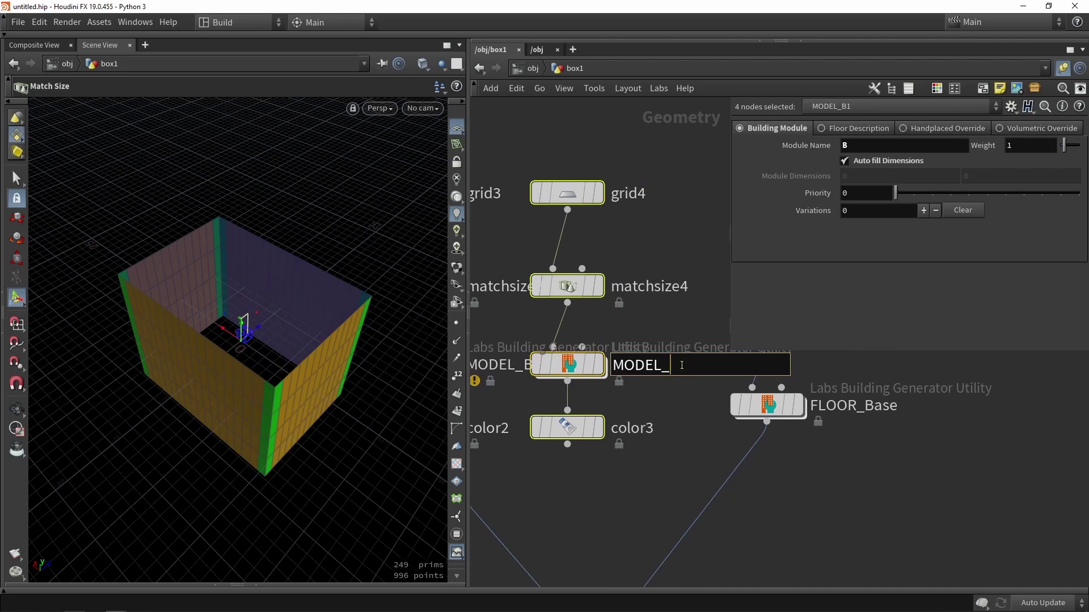
{"action": "type", "text": "C"}
{"action": "key", "text": "Return"}
Set the color node of the MODEL_C chain to turquoise, 0, 1, 0.5.
{"action": "left_click", "coordinate": [584, 428]}
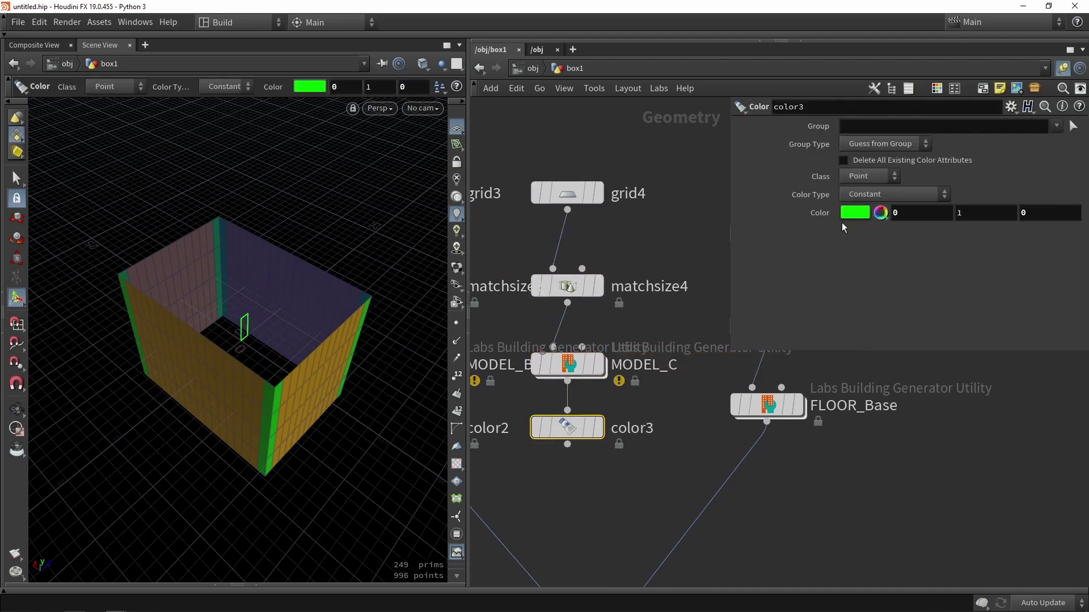
{"action": "left_click", "coordinate": [854, 214]}
{"action": "left_click", "coordinate": [914, 113]}
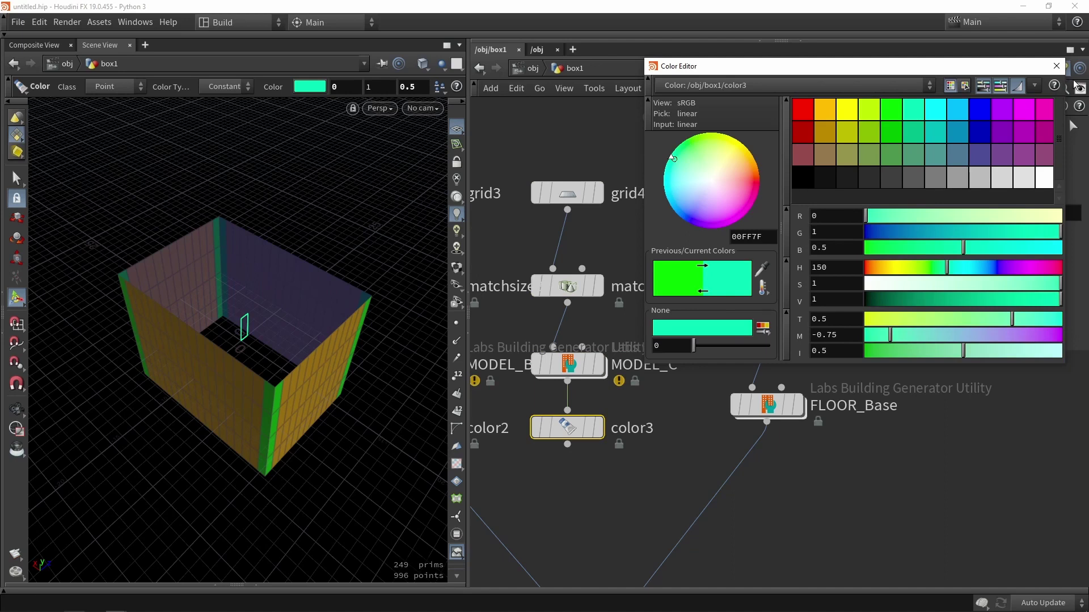
{"action": "left_click", "coordinate": [1056, 66]}
Connect the MODEL_C chain to merge1 and set MODEL_C's Module Name to C.
{"action": "scroll", "coordinate": [647, 387], "scroll_direction": "down", "scroll_amount": 3}
{"action": "left_click_drag", "start_coordinate": [601, 423], "coordinate": [611, 557]}
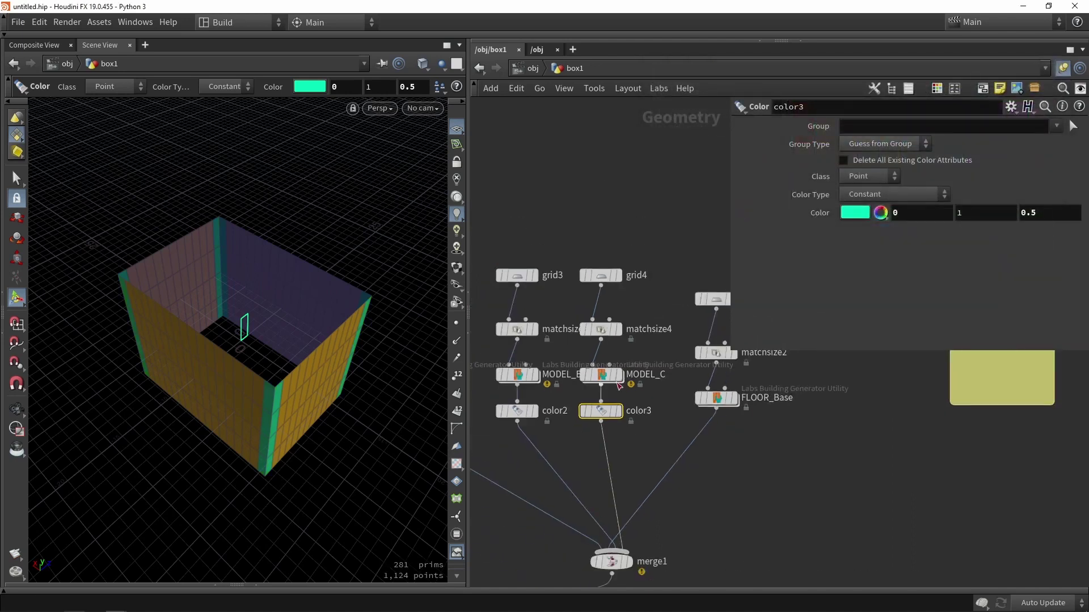
{"action": "left_click", "coordinate": [601, 375]}
{"action": "type", "text": "C"}
{"action": "left_click", "coordinate": [843, 469]}
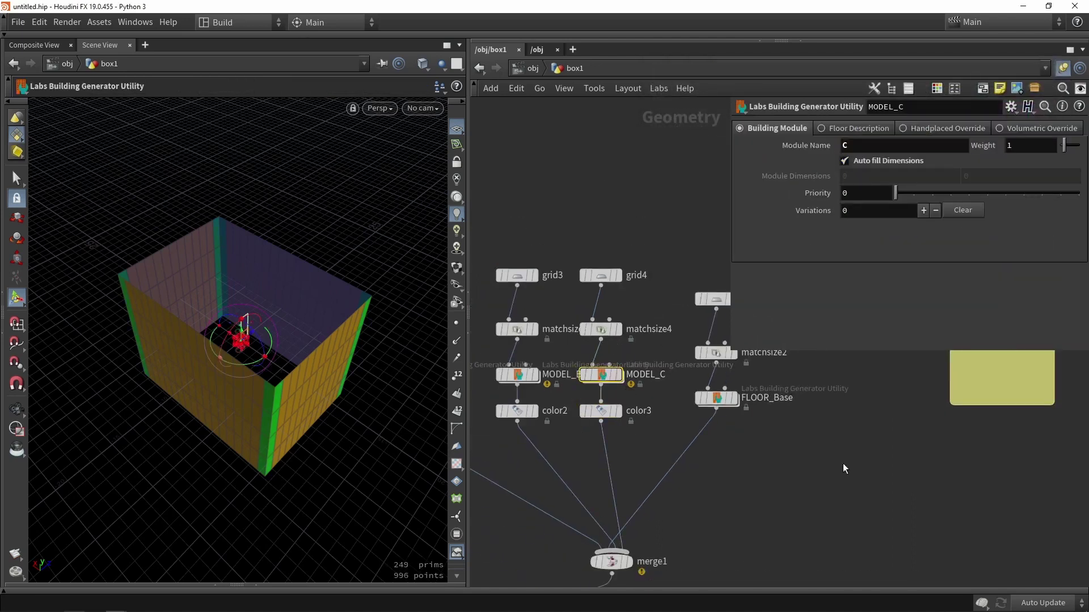
Add module C to the first fixed group of FLOOR_Base, making its Expanded Form [B-C]<A>[B].
{"action": "middle_click_drag", "start_coordinate": [785, 430], "coordinate": [671, 433]}
{"action": "scroll", "coordinate": [609, 399], "scroll_direction": "up", "scroll_amount": 3}
{"action": "left_click", "coordinate": [602, 401]}
{"action": "left_click", "coordinate": [854, 162]}
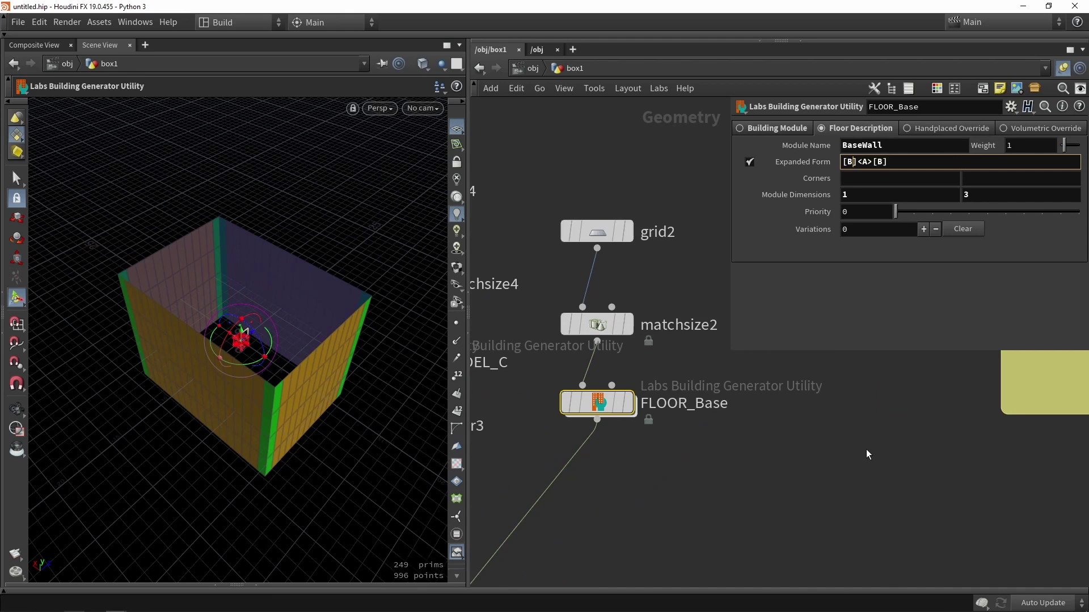
{"action": "type", "text": "-C"}
{"action": "left_click", "coordinate": [832, 499]}
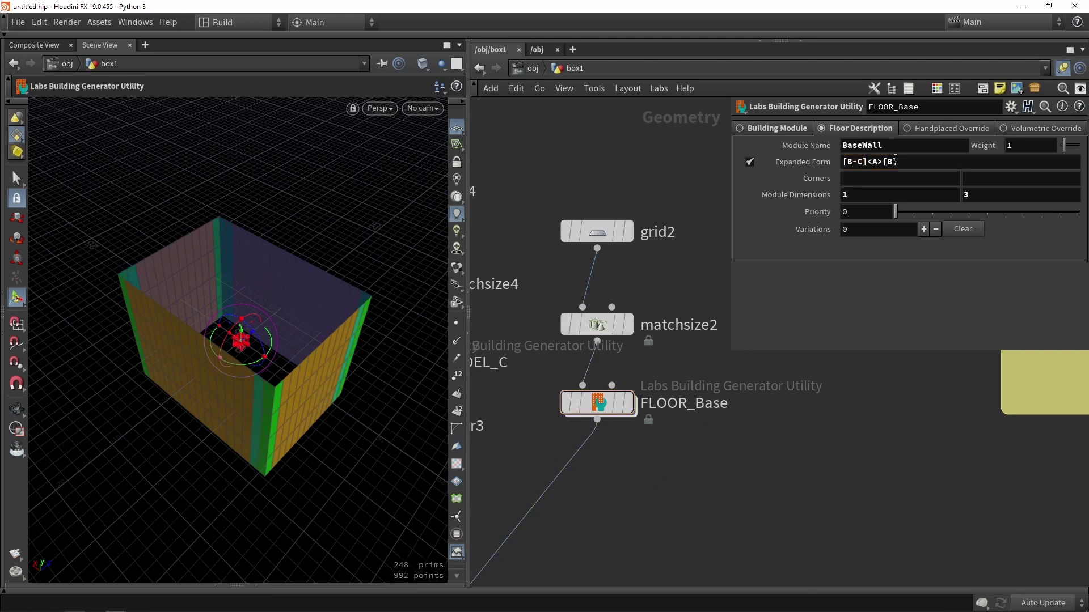
Add module C to the last fixed group, making the Expanded Form [B-C]<A>[C-B], and view one wall head-on.
{"action": "left_click", "coordinate": [889, 162]}
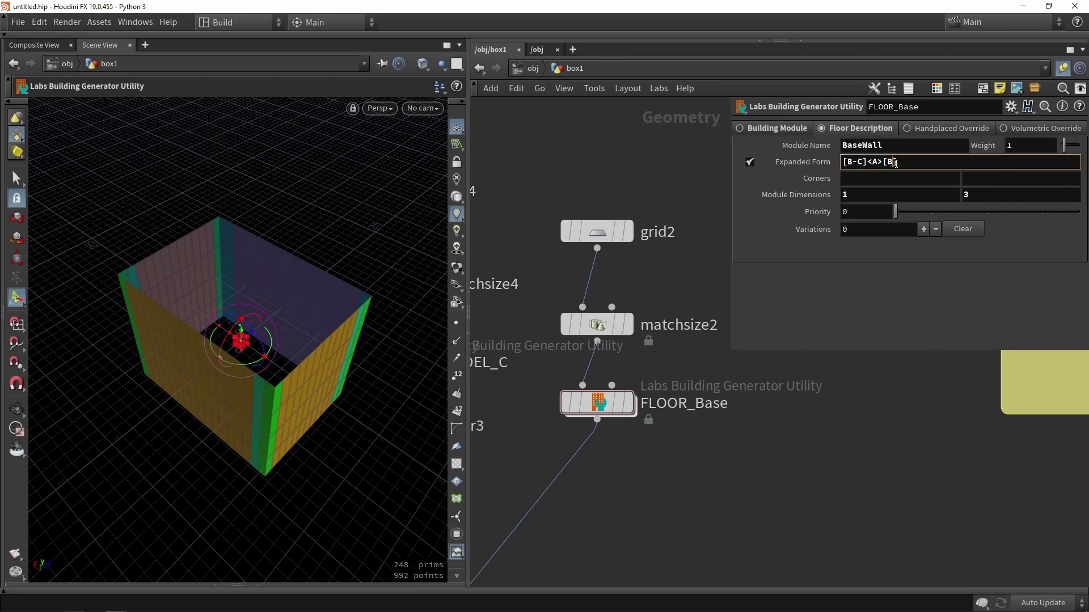
{"action": "type", "text": "C-"}
{"action": "left_click", "coordinate": [892, 451]}
{"action": "left_click_drag", "start_coordinate": [222, 412], "coordinate": [208, 380], "text": "alt"}
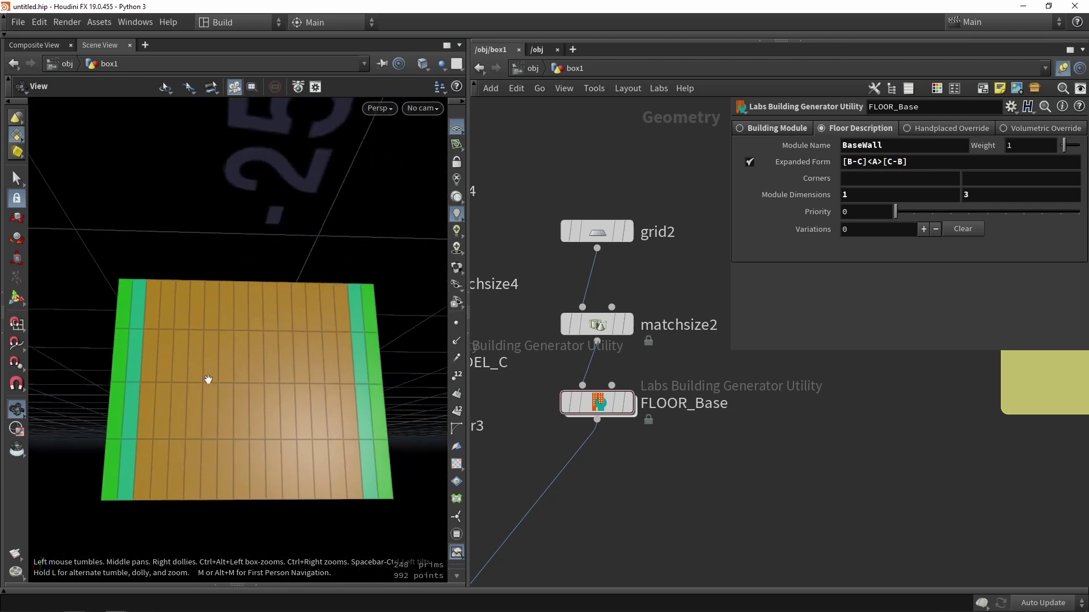
{"action": "scroll", "coordinate": [208, 380], "scroll_direction": "up", "scroll_amount": 2}
{"action": "key", "text": "Return"}
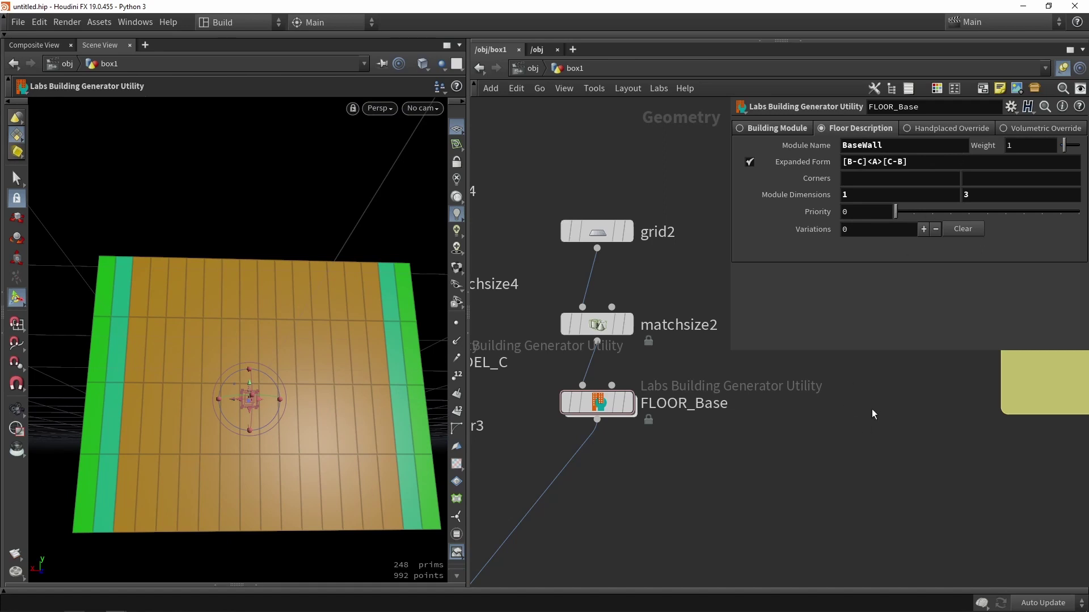
Repeat both fixed groups twice by changing FLOOR_Base's Expanded Form to [B-C]2<A>[C-B]2.
{"action": "left_click", "coordinate": [905, 161]}
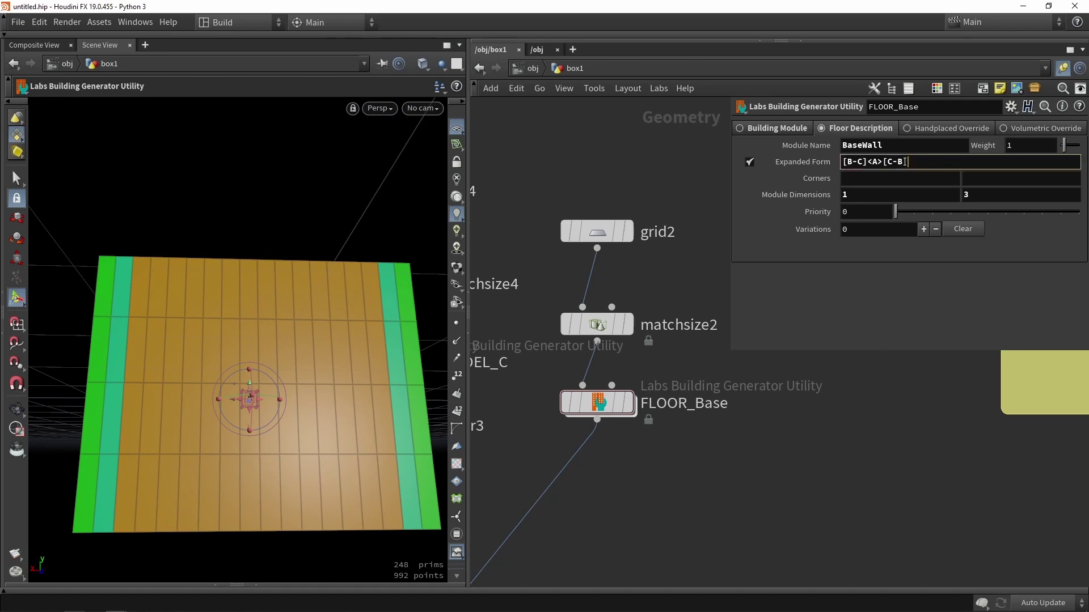
{"action": "type", "text": "2"}
{"action": "key", "text": "Return"}
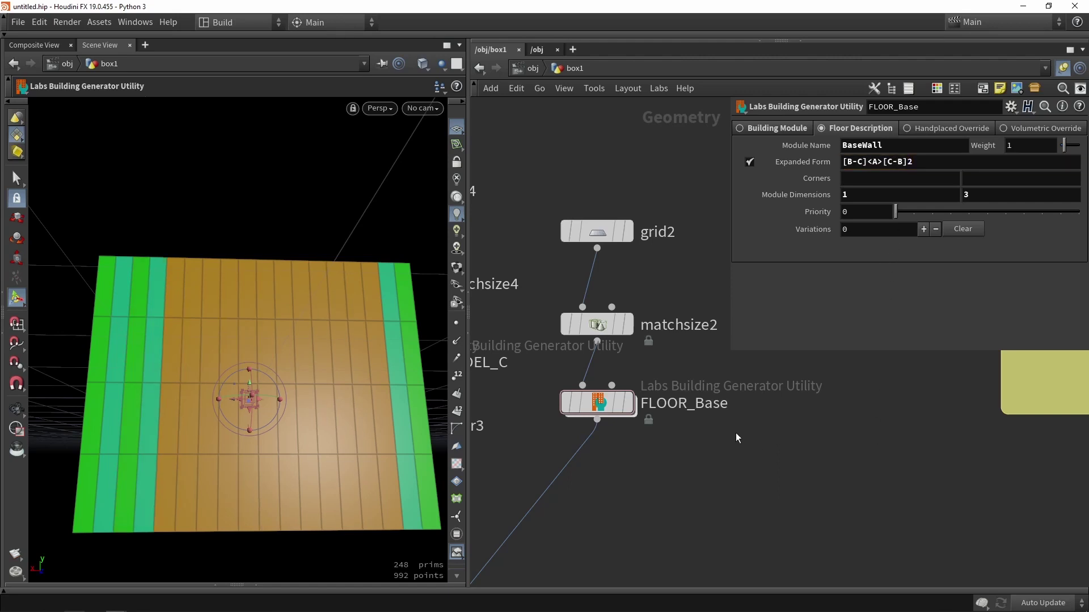
{"action": "left_click", "coordinate": [862, 162]}
{"action": "type", "text": "2"}
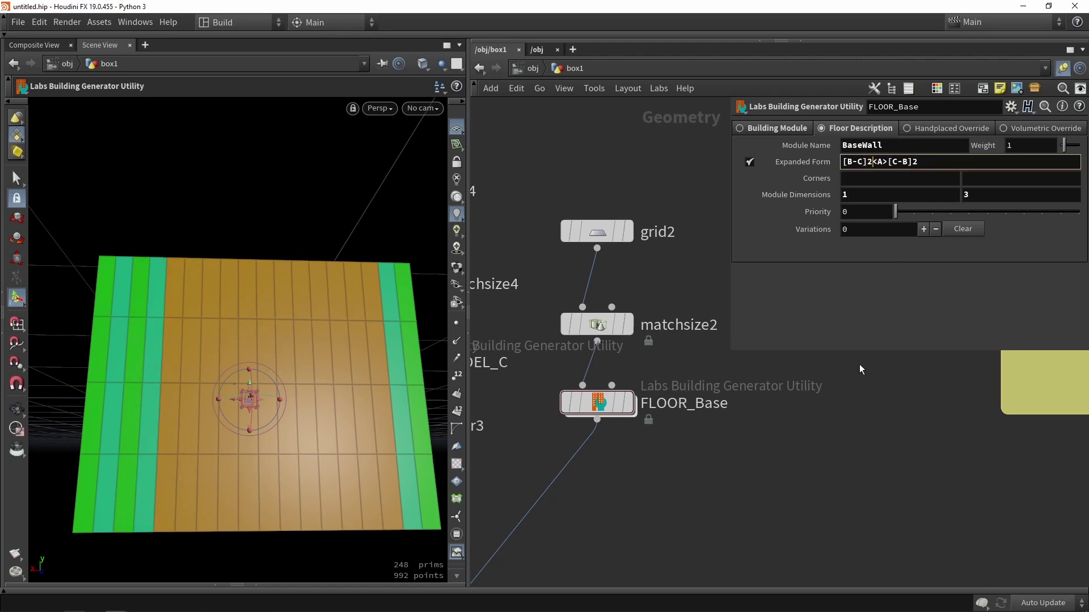
{"action": "key", "text": "Return"}
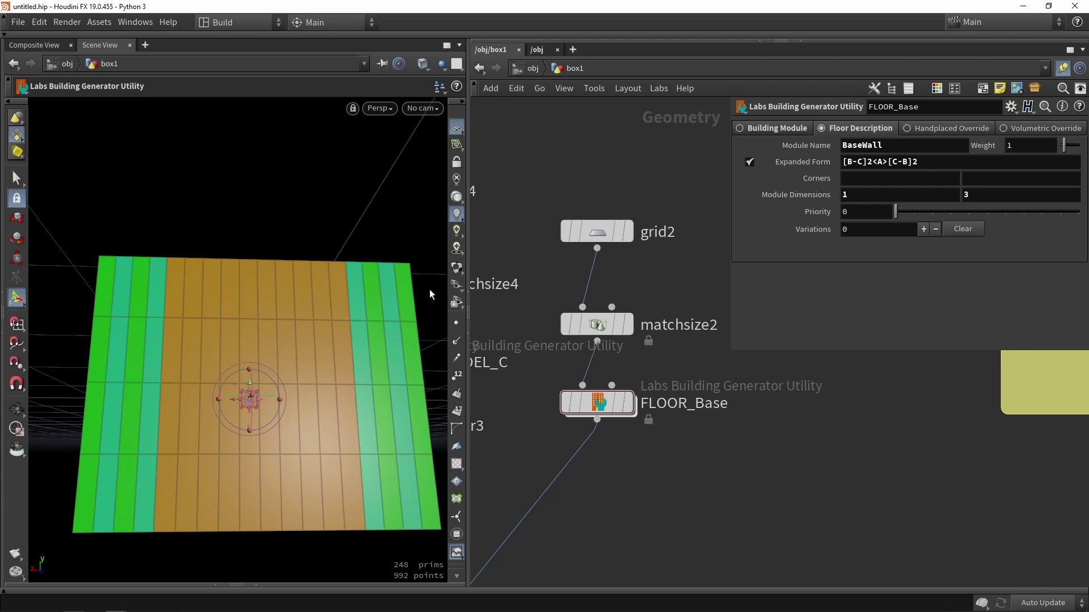
Remove both repeat counts so FLOOR_Base's Expanded Form reads [B-C]<A>[C-B].
{"action": "left_click", "coordinate": [943, 164]}
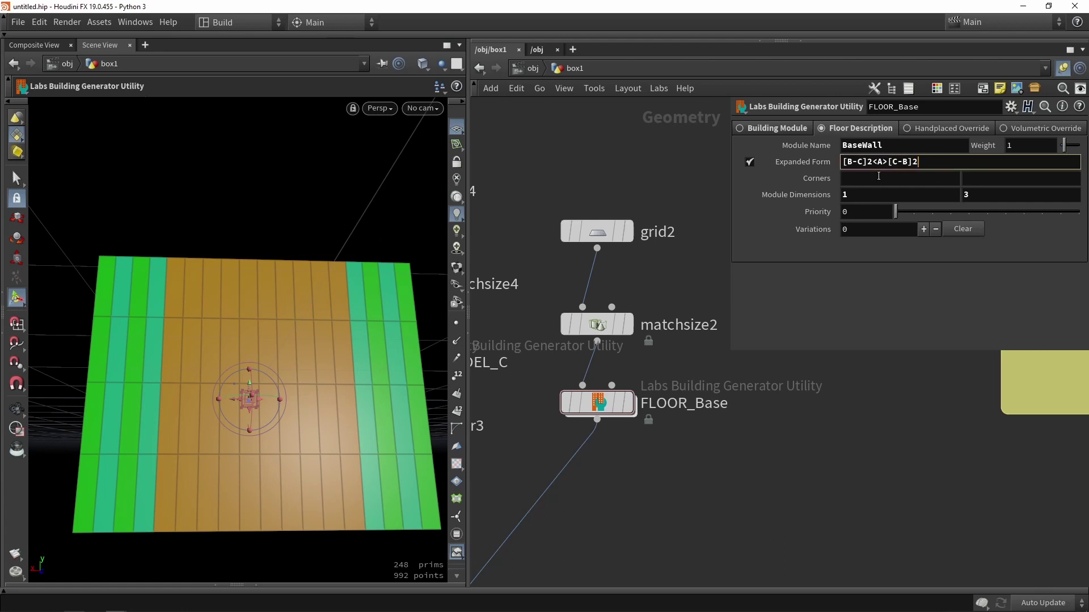
{"action": "key", "text": "BackSpace"}
{"action": "left_click", "coordinate": [872, 163]}
{"action": "key", "text": "BackSpace"}
{"action": "left_click", "coordinate": [909, 428]}
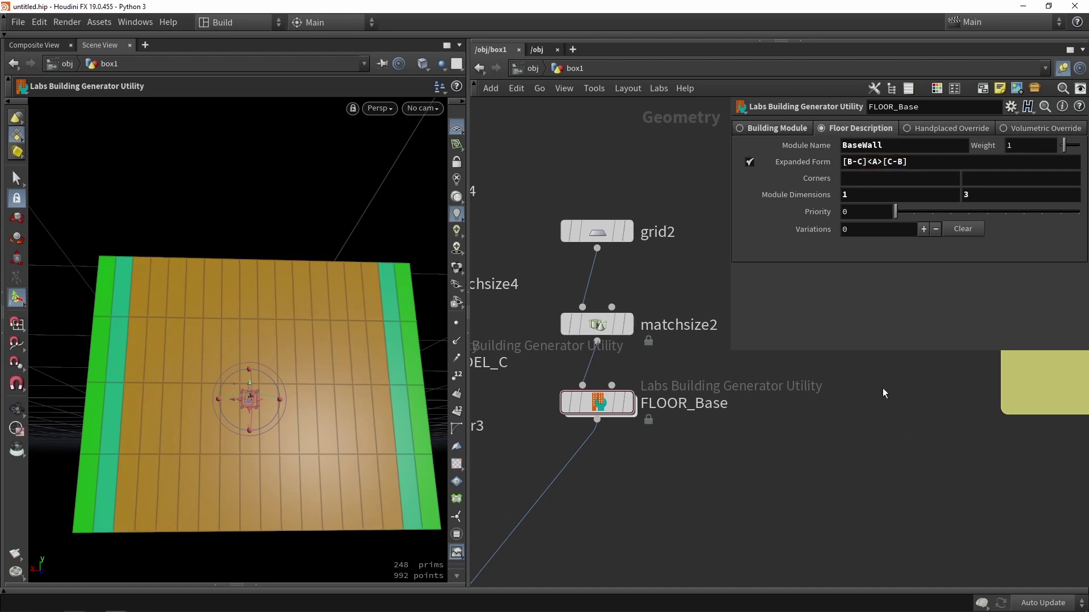
Hide the reference grid in the viewport and view the building's corner from slightly above.
{"action": "left_click_drag", "start_coordinate": [351, 325], "coordinate": [338, 373], "text": "alt"}
{"action": "key", "text": "Return"}
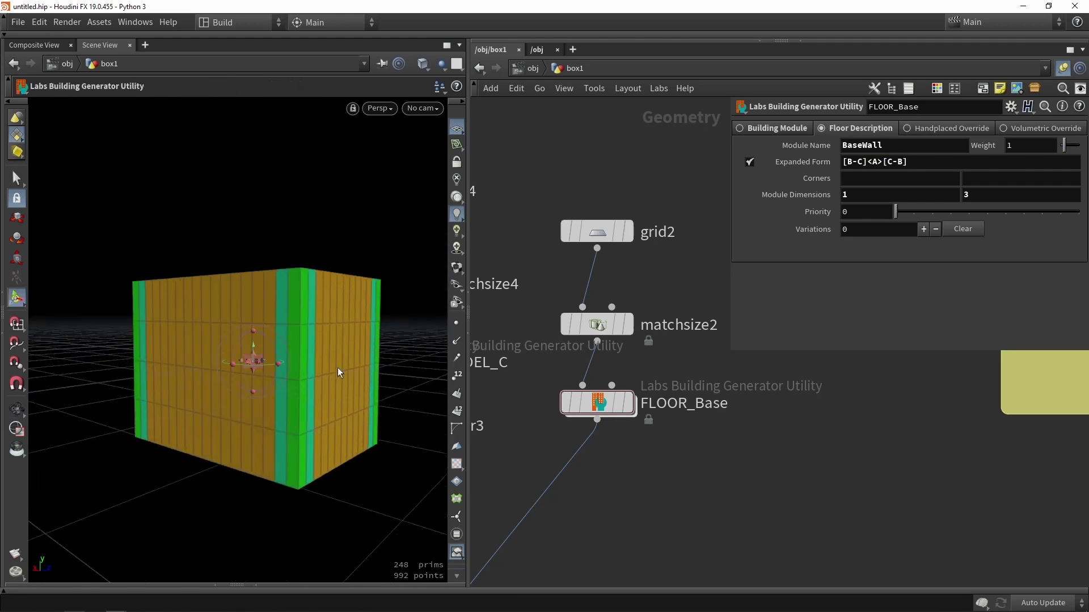
{"action": "left_click", "coordinate": [457, 129]}
{"action": "left_click_drag", "start_coordinate": [319, 237], "coordinate": [321, 282], "text": "alt"}
Move the grid2, matchsize2 and FLOOR_Base nodes together farther away from the module chains.
{"action": "middle_click_drag", "start_coordinate": [763, 460], "coordinate": [717, 338]}
{"action": "scroll", "coordinate": [716, 338], "scroll_direction": "down", "scroll_amount": 4}
{"action": "left_click_drag", "start_coordinate": [691, 377], "coordinate": [624, 192]}
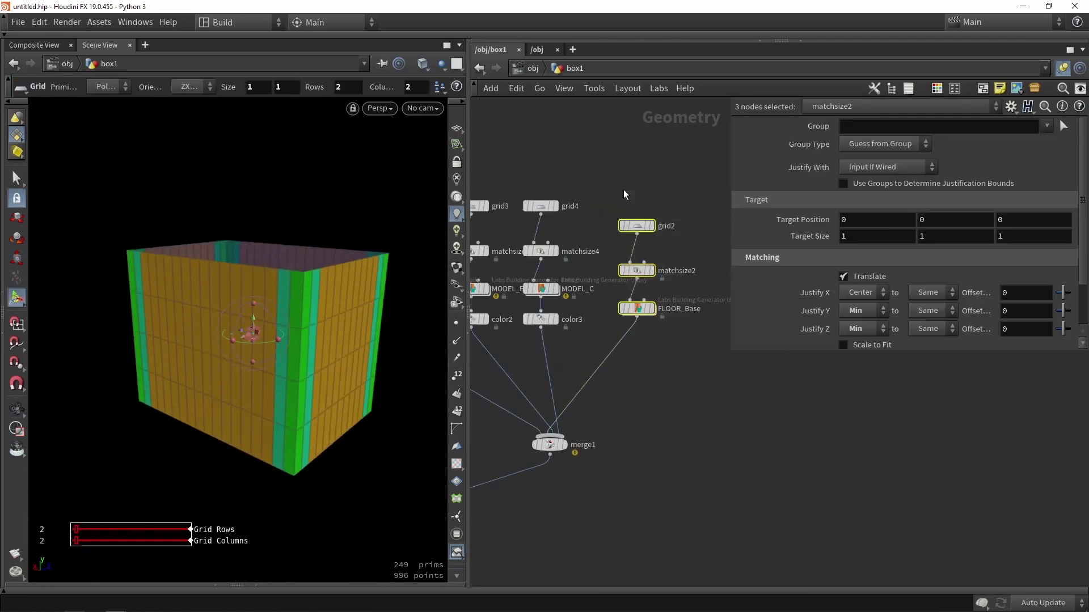
{"action": "scroll", "coordinate": [641, 311], "scroll_direction": "down", "scroll_amount": 3}
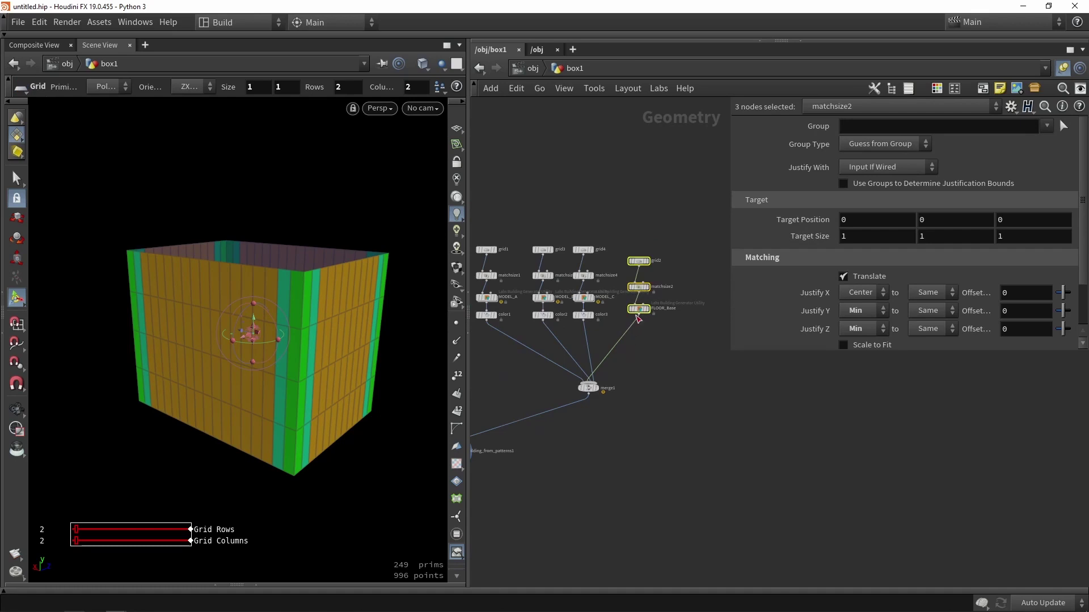
{"action": "left_click_drag", "start_coordinate": [641, 311], "coordinate": [694, 344]}
{"action": "middle_click_drag", "start_coordinate": [721, 402], "coordinate": [631, 397]}
{"action": "scroll", "coordinate": [631, 399], "scroll_direction": "down", "scroll_amount": 3}
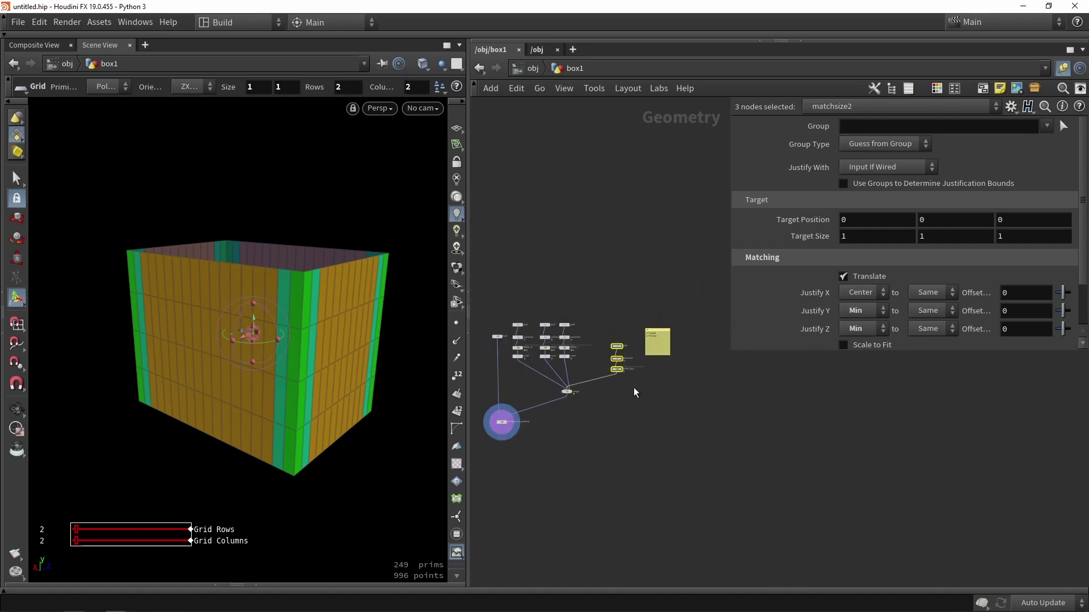
Duplicate FLOOR_Base as a second floor node fed by matchsize2, and display the copy.
{"action": "scroll", "coordinate": [624, 336], "scroll_direction": "up", "scroll_amount": 3}
{"action": "left_click_drag", "start_coordinate": [687, 299], "coordinate": [640, 195]}
{"action": "scroll", "coordinate": [619, 368], "scroll_direction": "up", "scroll_amount": 3}
{"action": "left_click_drag", "start_coordinate": [608, 391], "coordinate": [679, 392]}
{"action": "left_click", "coordinate": [698, 422]}
{"action": "scroll", "coordinate": [650, 377], "scroll_direction": "up", "scroll_amount": 3}
{"action": "scroll", "coordinate": [662, 374], "scroll_direction": "up", "scroll_amount": 2}
{"action": "scroll", "coordinate": [662, 375], "scroll_direction": "up", "scroll_amount": 1}
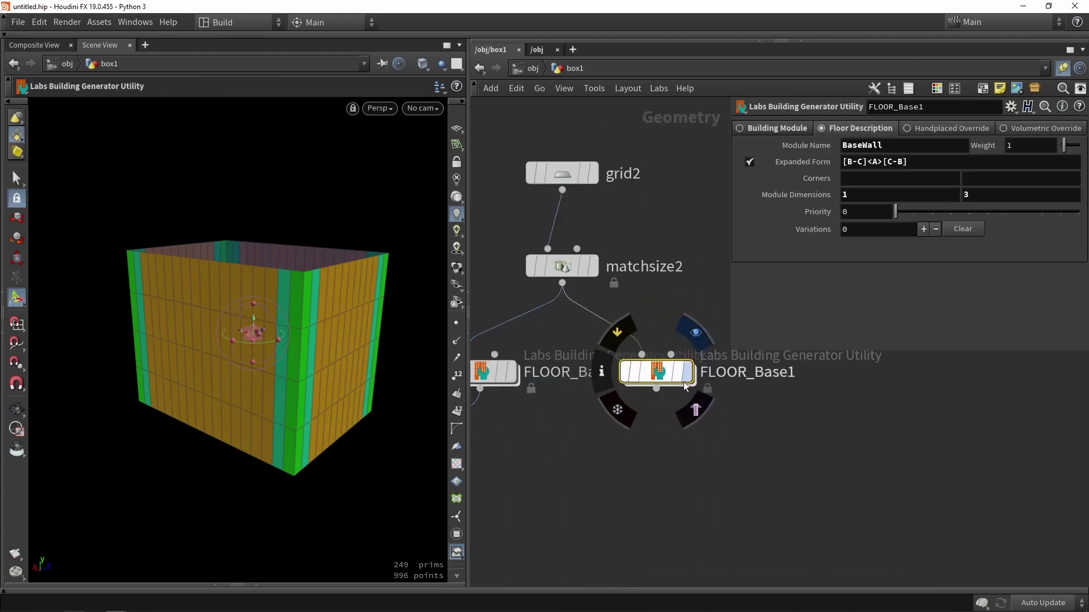
{"action": "left_click", "coordinate": [687, 372]}
Set the Module Name of the duplicated floor node to Floor2.
{"action": "double_click", "coordinate": [776, 372]}
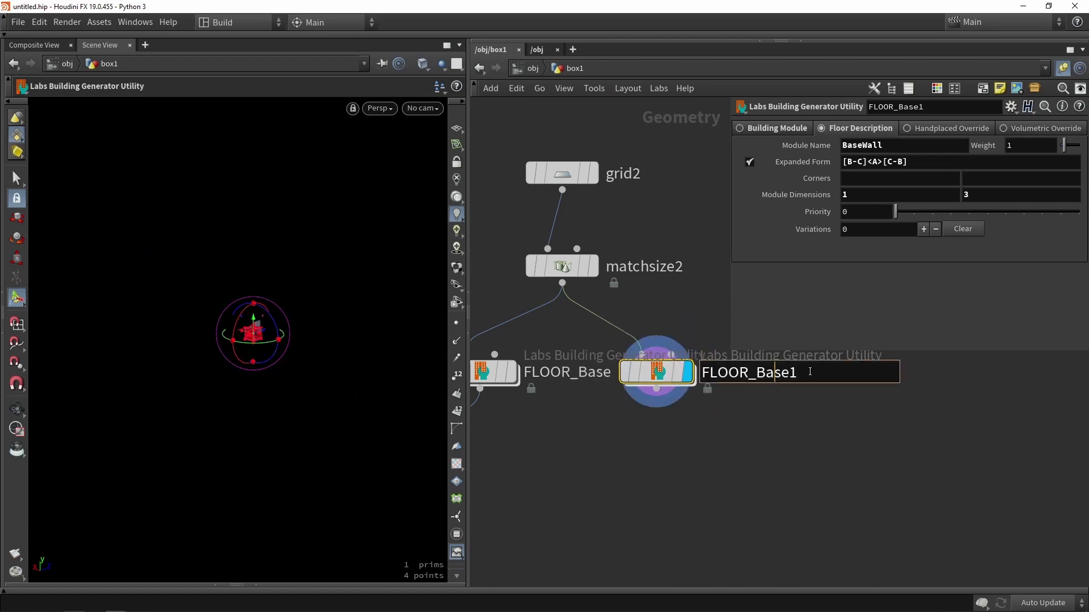
{"action": "left_click", "coordinate": [820, 439]}
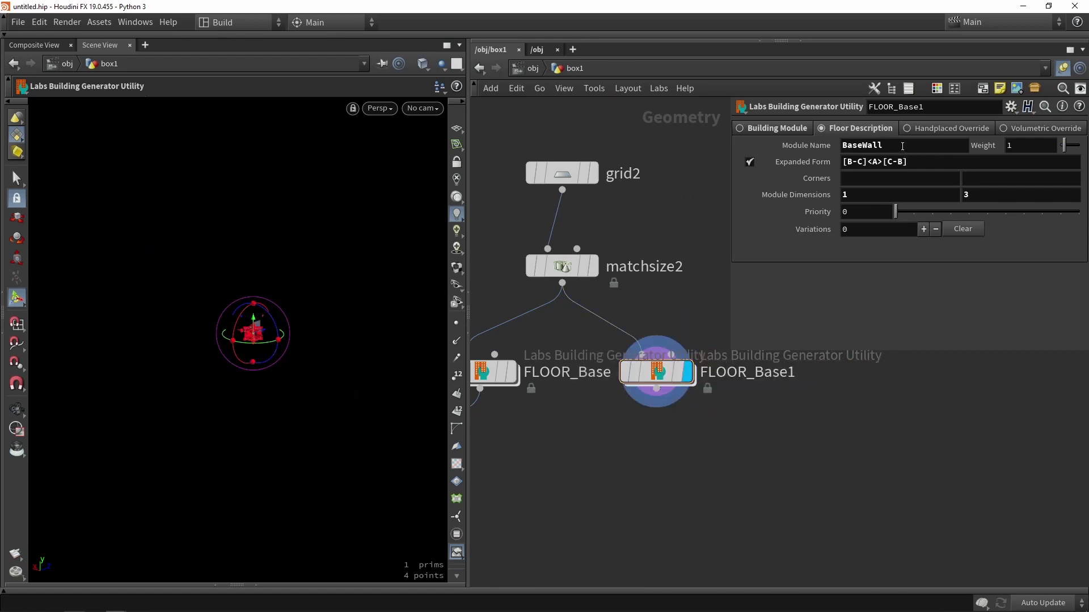
{"action": "left_click_drag", "start_coordinate": [893, 147], "coordinate": [834, 145]}
{"action": "type", "text": "F"}
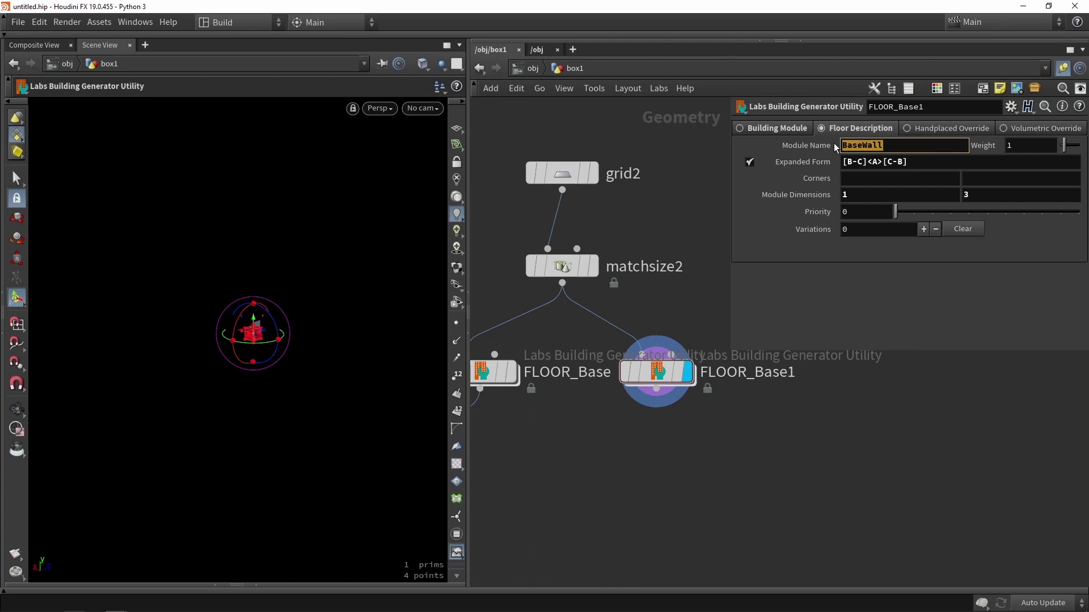
{"action": "type", "text": "loor_"}
{"action": "key", "text": "BackSpace"}
{"action": "type", "text": "2"}
{"action": "key", "text": "Return"}
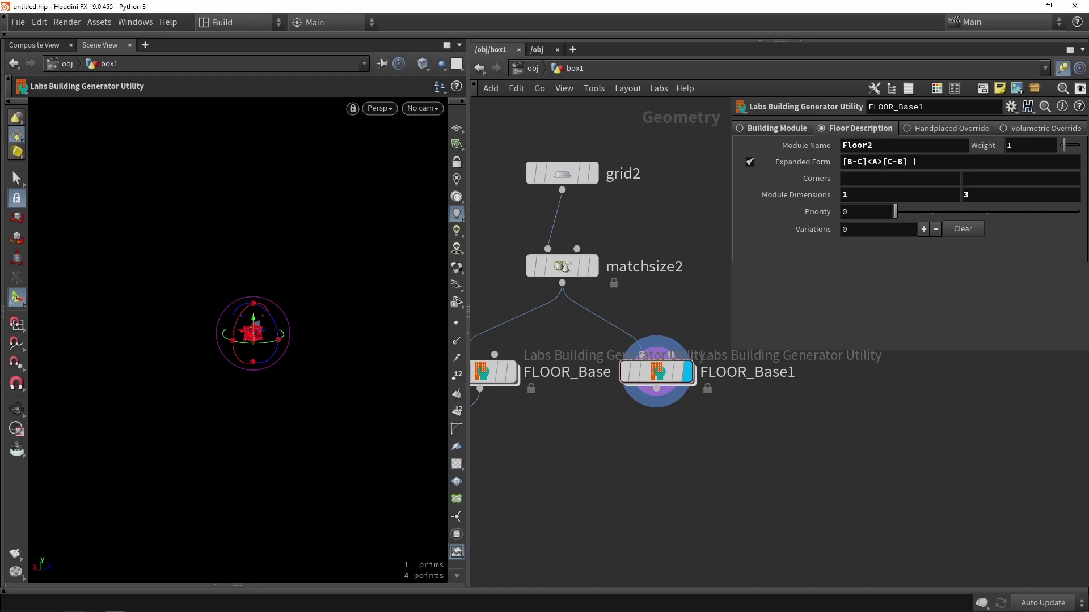
Change the Floor2 pattern's Expanded Form to <A>[B]<A>.
{"action": "left_click", "coordinate": [869, 161]}
{"action": "key", "text": "BackSpace"}
{"action": "key", "text": "BackSpace"}
{"action": "key", "text": "BackSpace"}
{"action": "key", "text": "BackSpace"}
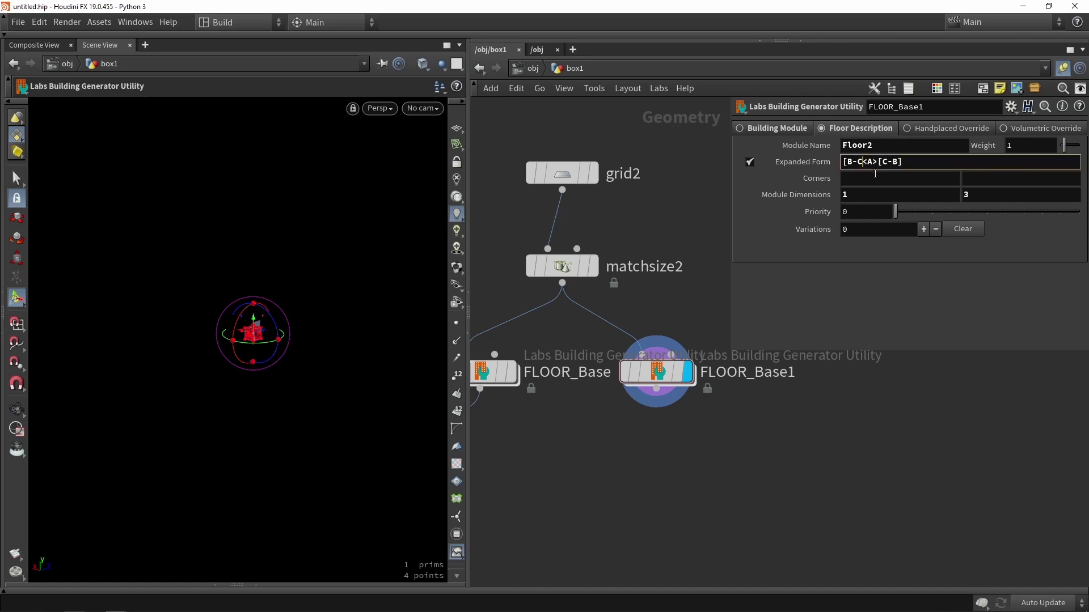
{"action": "key", "text": "BackSpace"}
{"action": "key", "text": "BackSpace"}
{"action": "key", "text": "BackSpace"}
{"action": "type", "text": "]"}
{"action": "key", "text": "Return"}
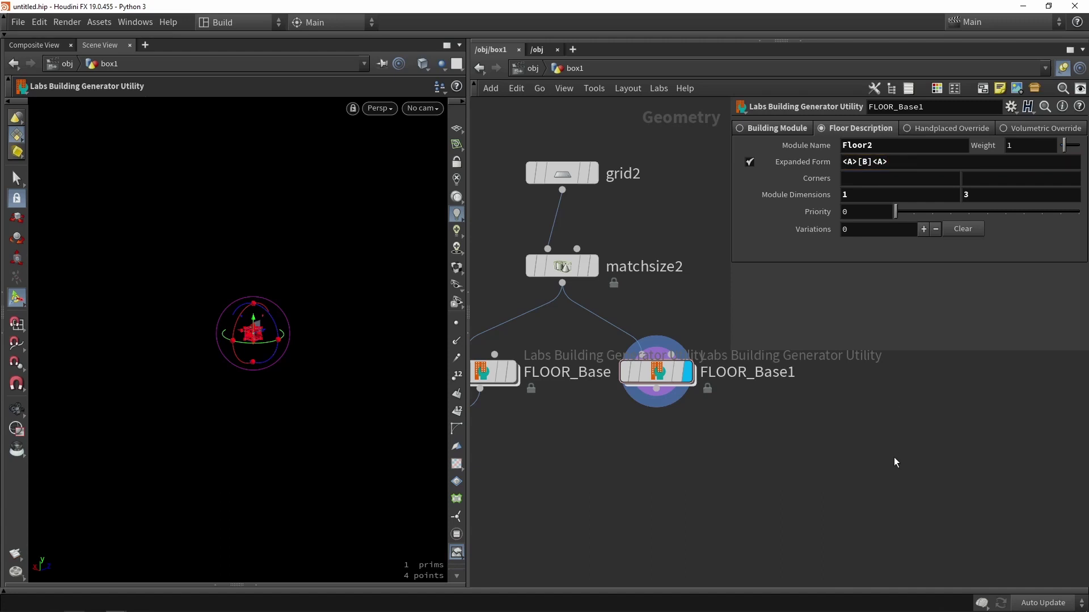
Connect the output of the Floor2 node FLOOR_Base1 to merge1.
{"action": "scroll", "coordinate": [893, 457], "scroll_direction": "down", "scroll_amount": 3}
{"action": "scroll", "coordinate": [730, 442], "scroll_direction": "up", "scroll_amount": 2}
{"action": "middle_click_drag", "start_coordinate": [735, 451], "coordinate": [864, 414]}
{"action": "scroll", "coordinate": [864, 415], "scroll_direction": "down", "scroll_amount": 1}
{"action": "left_click_drag", "start_coordinate": [893, 377], "coordinate": [555, 498]}
{"action": "middle_click_drag", "start_coordinate": [628, 510], "coordinate": [830, 400]}
{"action": "scroll", "coordinate": [830, 401], "scroll_direction": "down", "scroll_amount": 3}
{"action": "scroll", "coordinate": [627, 473], "scroll_direction": "up", "scroll_amount": 3}
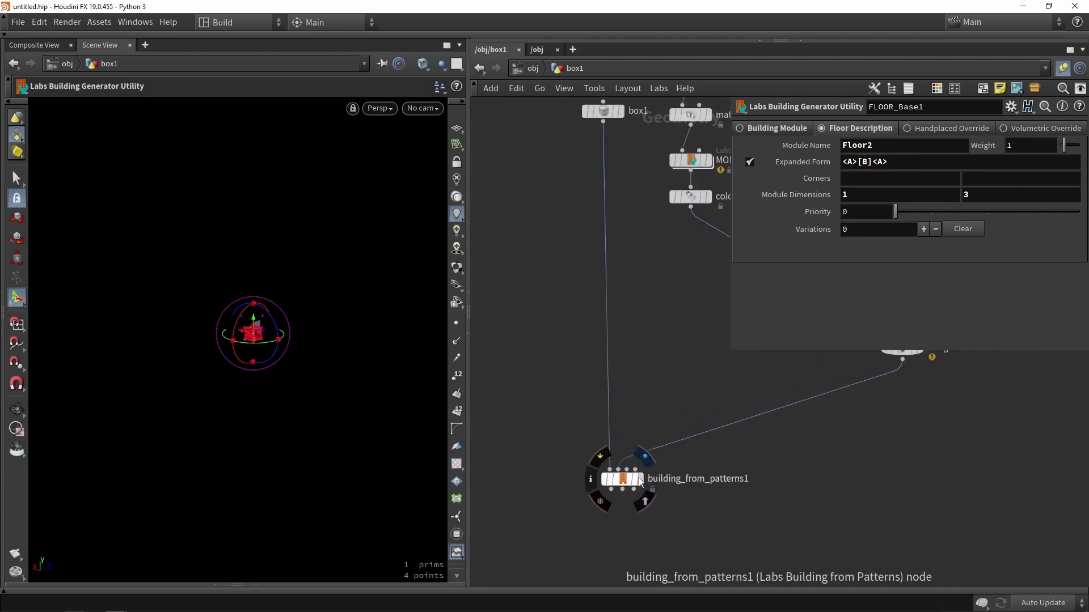
Refresh the available floors in building_from_patterns1, display the node and set its Pattern to <Floor2>.
{"action": "left_click", "coordinate": [625, 479]}
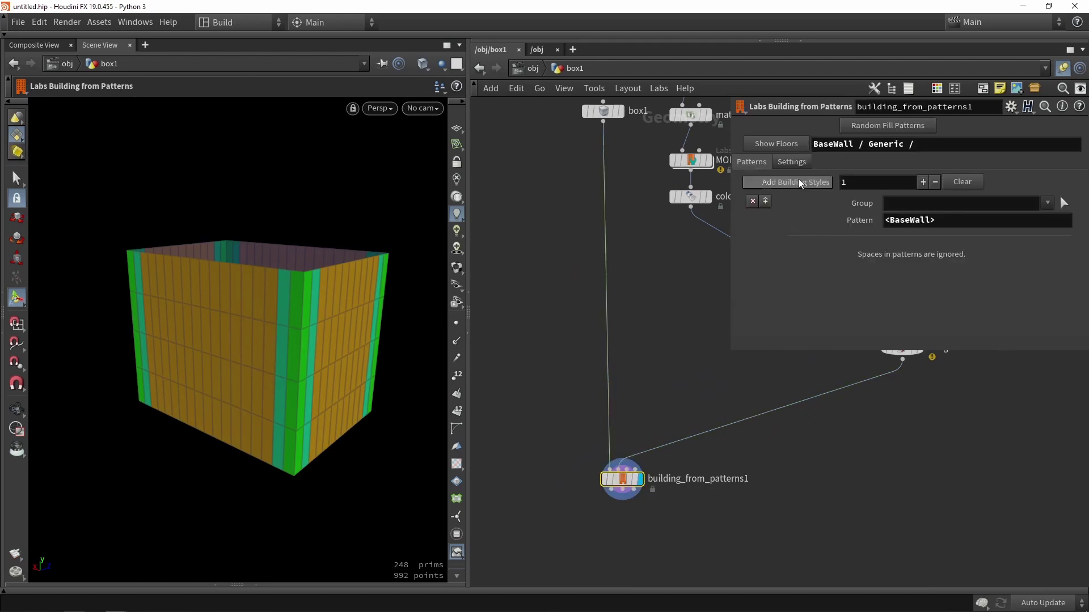
{"action": "left_click", "coordinate": [785, 145]}
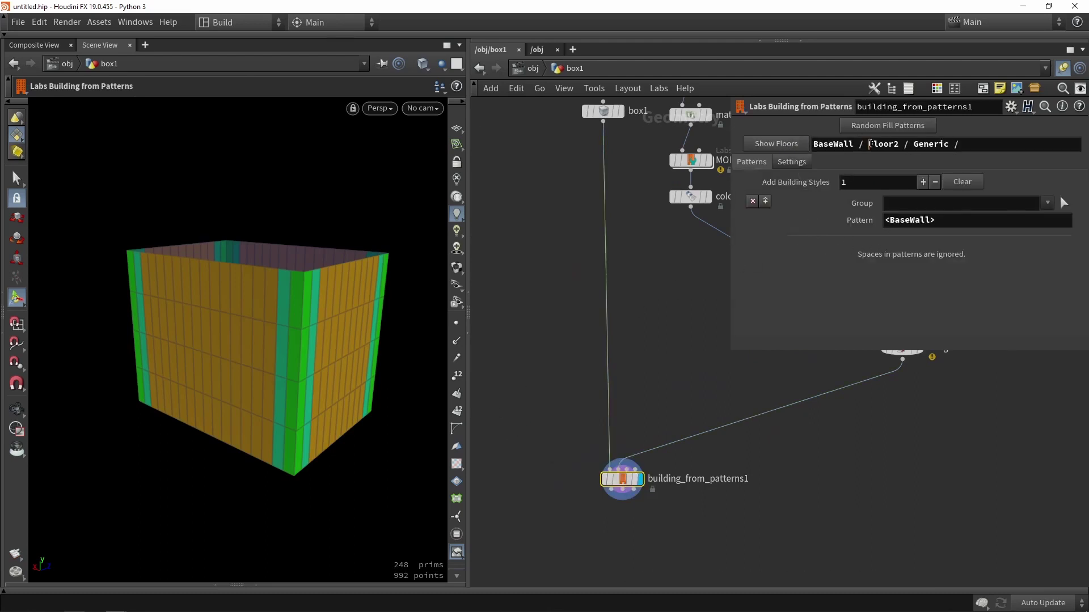
{"action": "left_click_drag", "start_coordinate": [868, 144], "coordinate": [898, 147]}
{"action": "key", "text": "ctrl+c"}
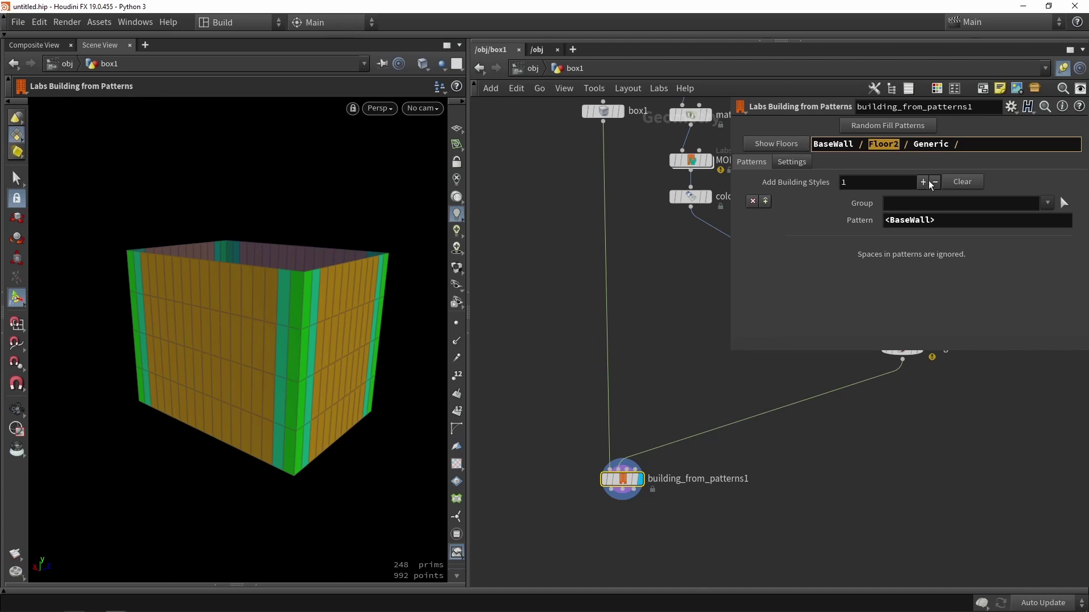
{"action": "left_click_drag", "start_coordinate": [932, 220], "coordinate": [888, 220]}
{"action": "key", "text": "ctrl+v"}
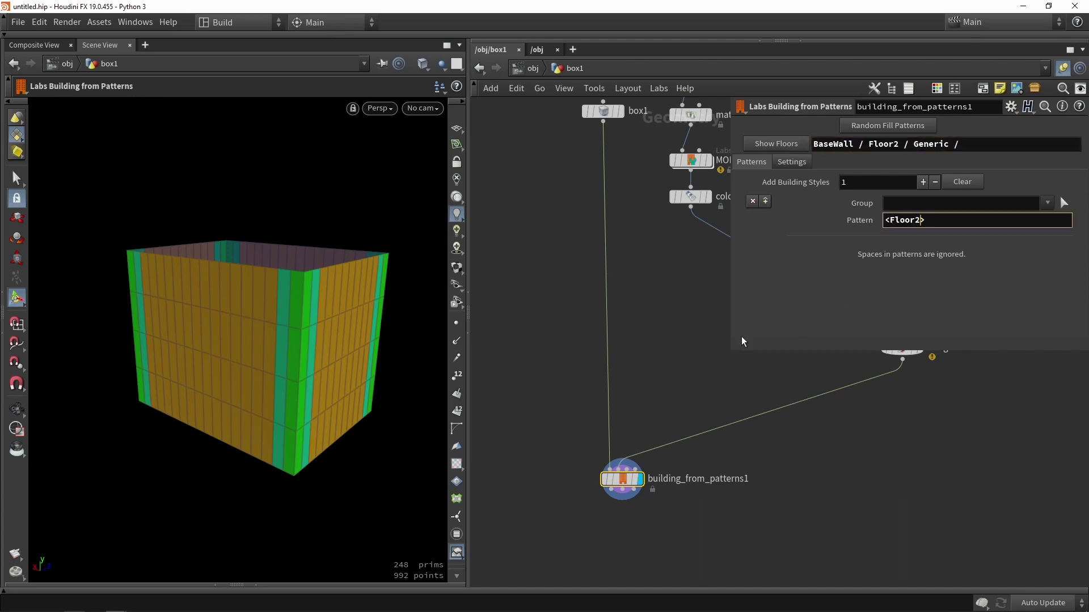
{"action": "left_click", "coordinate": [699, 359]}
{"action": "left_click_drag", "start_coordinate": [186, 347], "coordinate": [153, 368], "text": "alt"}
Select FLOOR_Base1 and examine from several sides how the Floor2 pattern places modules A and B on the building.
{"action": "middle_click_drag", "start_coordinate": [822, 474], "coordinate": [684, 493]}
{"action": "scroll", "coordinate": [685, 492], "scroll_direction": "down", "scroll_amount": 4}
{"action": "scroll", "coordinate": [835, 459], "scroll_direction": "up", "scroll_amount": 1}
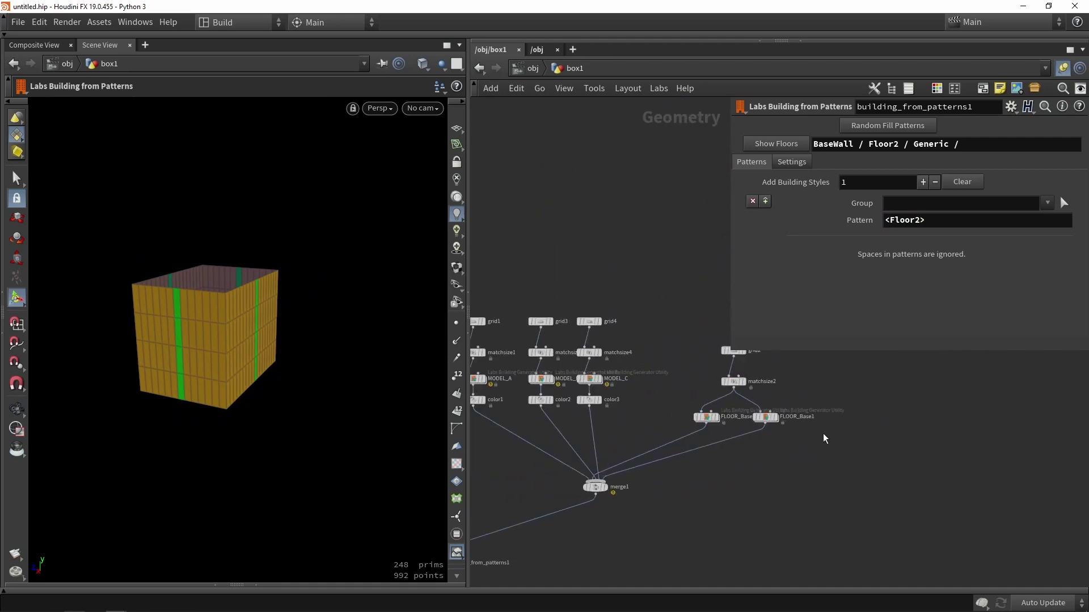
{"action": "left_click", "coordinate": [765, 417]}
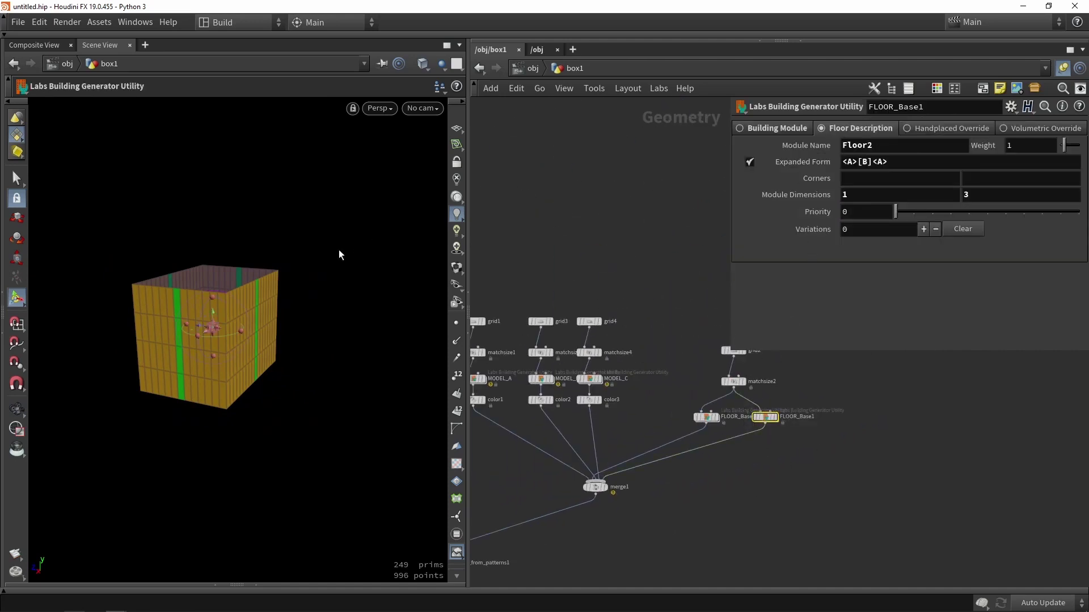
{"action": "left_click_drag", "start_coordinate": [339, 254], "coordinate": [126, 346]}
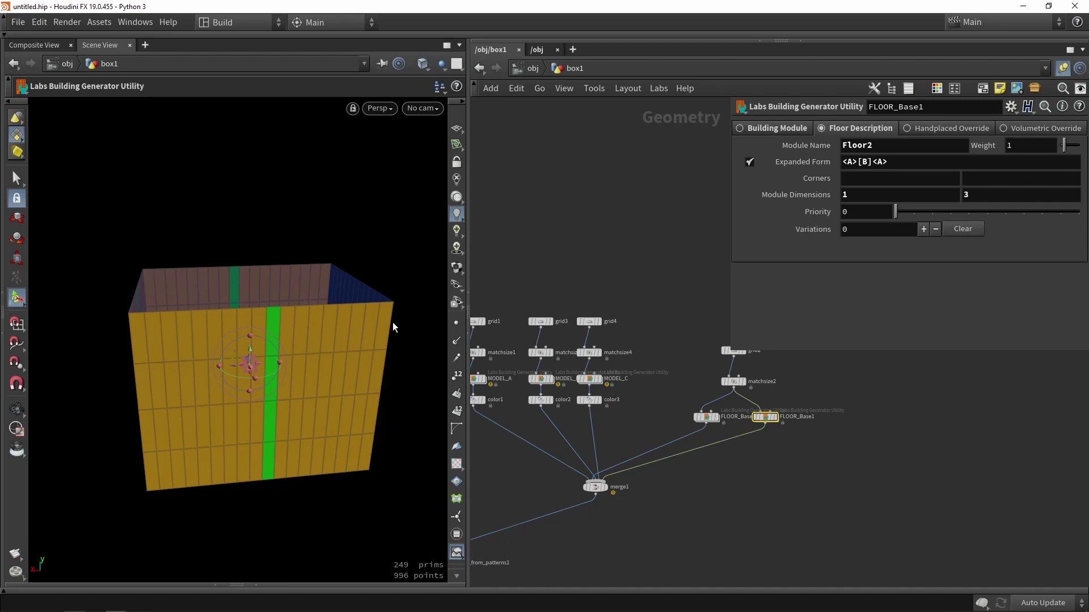
{"action": "key", "text": "Escape"}
{"action": "left_click_drag", "start_coordinate": [396, 314], "coordinate": [353, 306]}
{"action": "key", "text": "Return"}
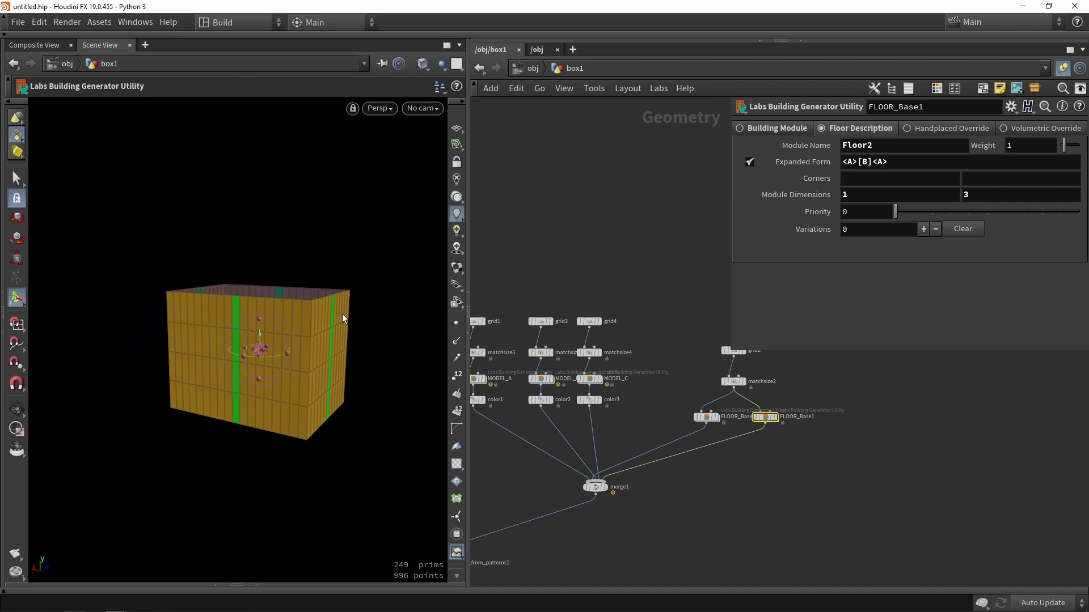
{"action": "key", "text": "Escape"}
{"action": "left_click_drag", "start_coordinate": [342, 313], "coordinate": [372, 323]}
{"action": "key", "text": "Return"}
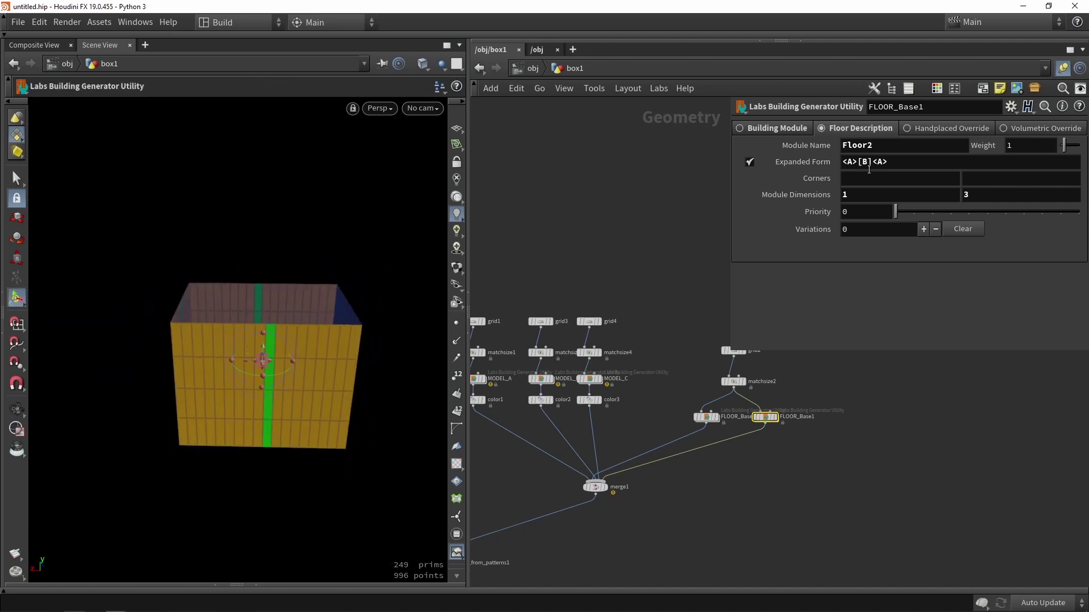
Try a repeat count of 3 for module B by setting Floor2's Expanded Form to <A>[B]3<A>.
{"action": "left_click", "coordinate": [872, 162]}
{"action": "type", "text": "3"}
{"action": "key", "text": "Return"}
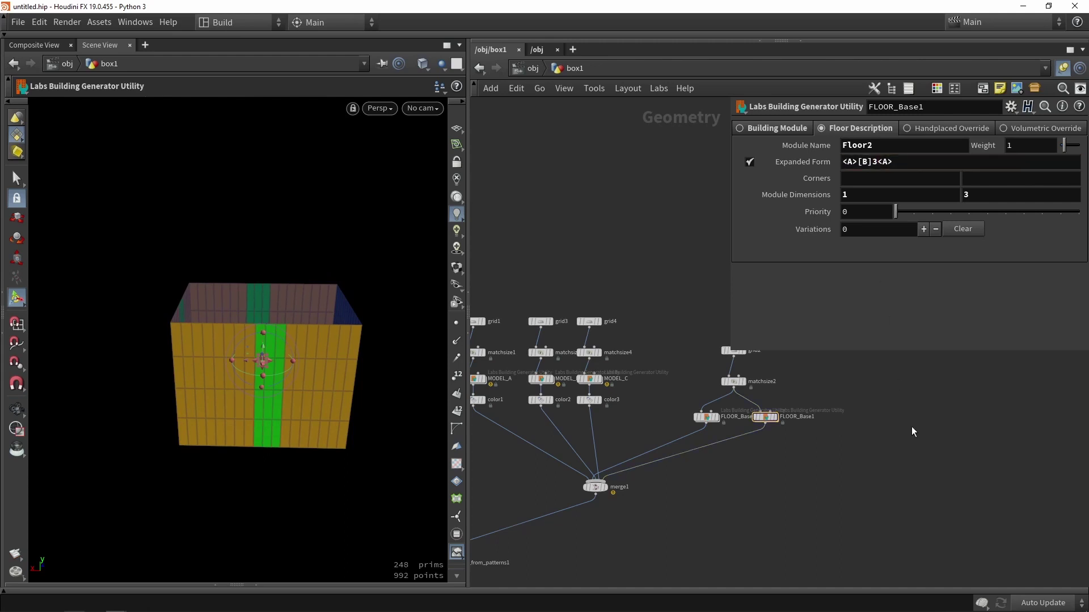
Remove the repeat count so that Floor2's Expanded Form is <A>[B]<A> again.
{"action": "left_click", "coordinate": [877, 161]}
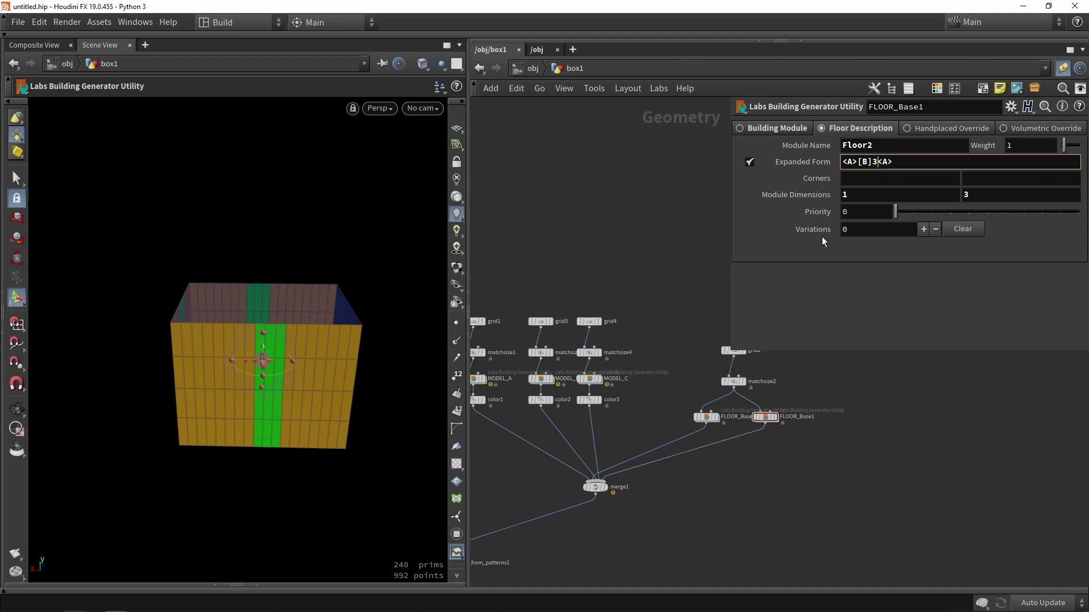
{"action": "key", "text": "BackSpace"}
{"action": "key", "text": "Return"}
Review the settings of building_from_patterns1 and FLOOR_Base1 against a straight-on view of the facade.
{"action": "key", "text": "h"}
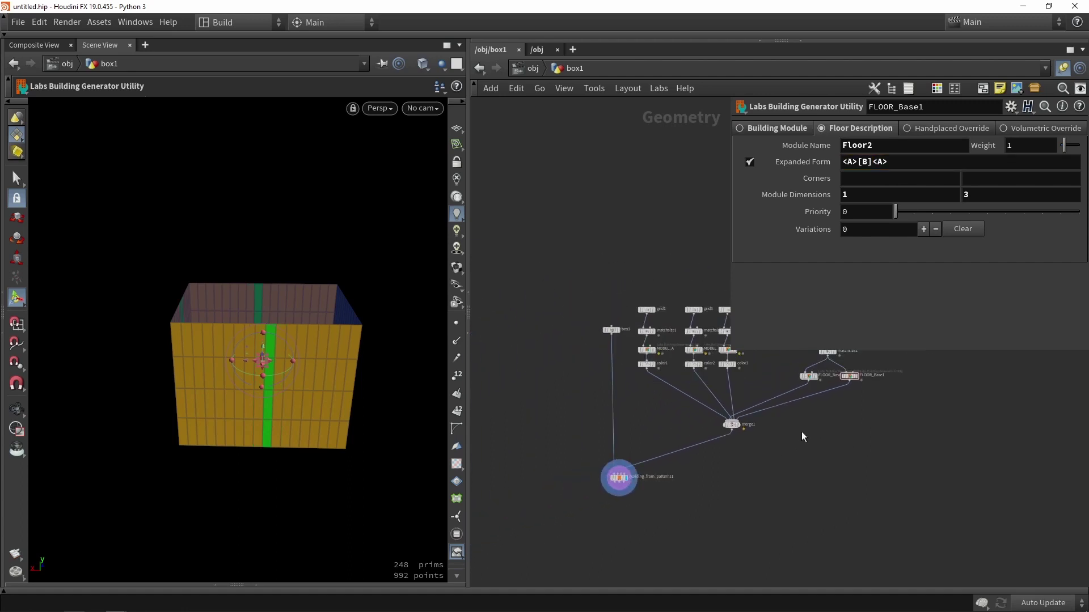
{"action": "scroll", "coordinate": [623, 482], "scroll_direction": "up", "scroll_amount": 4}
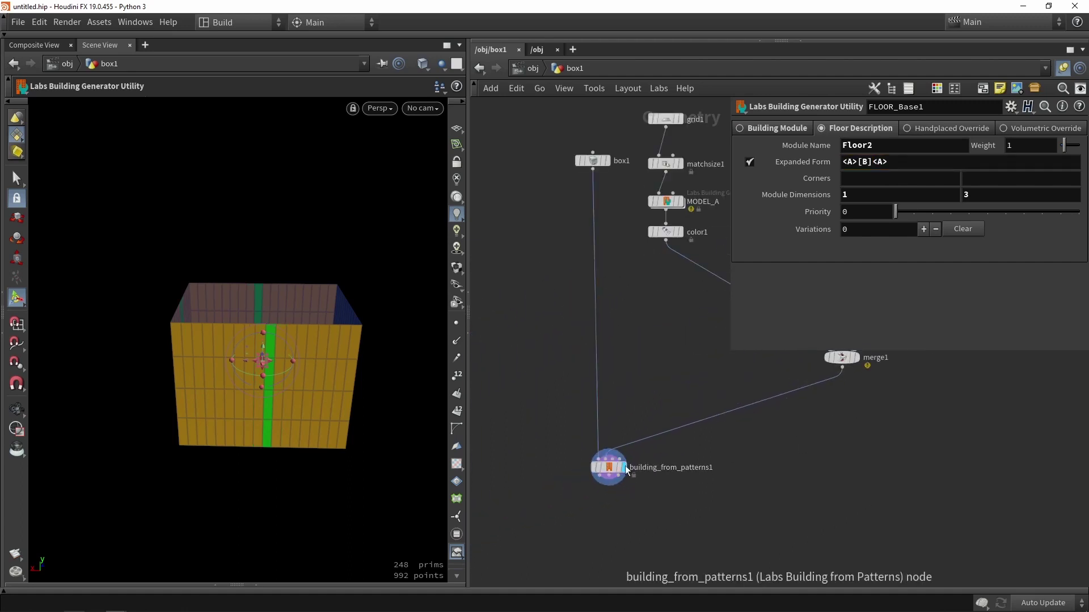
{"action": "left_click", "coordinate": [625, 469]}
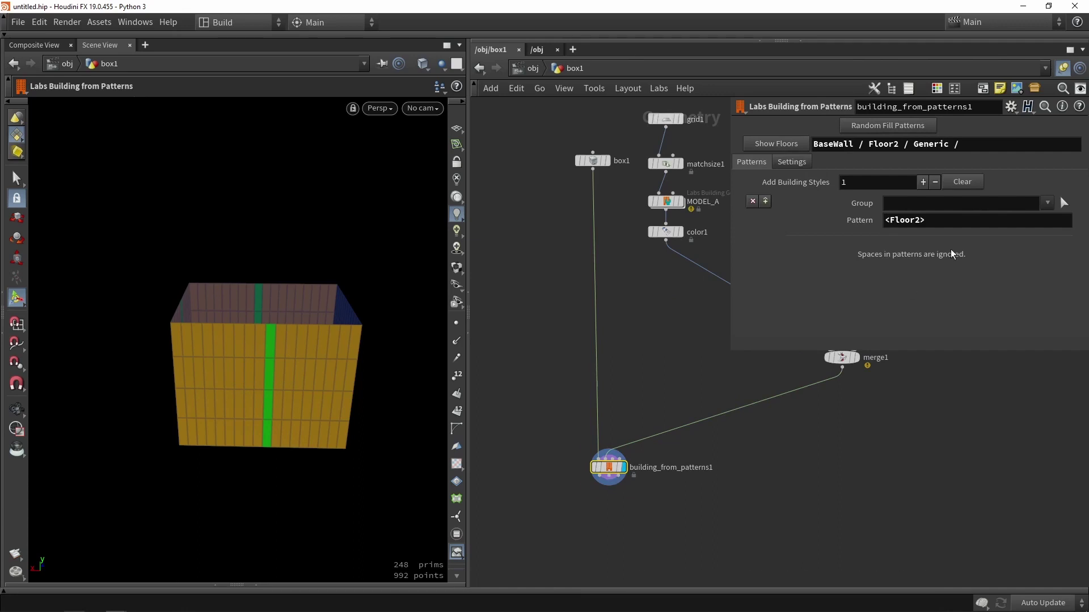
{"action": "middle_click_drag", "start_coordinate": [860, 462], "coordinate": [674, 551]}
{"action": "left_click", "coordinate": [886, 363]}
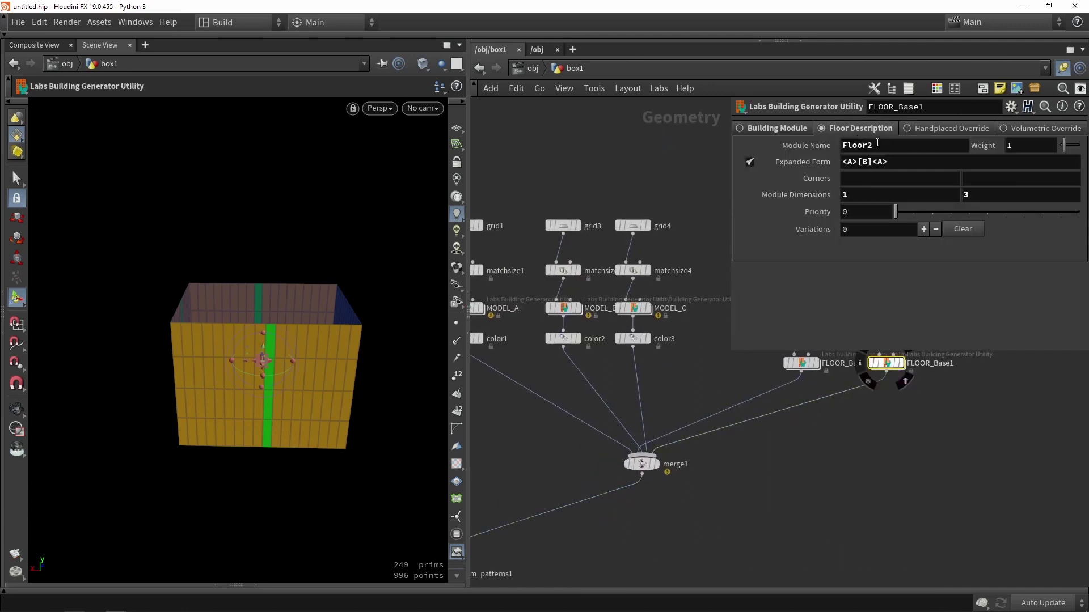
{"action": "left_click_drag", "start_coordinate": [151, 335], "coordinate": [168, 289], "text": "alt"}
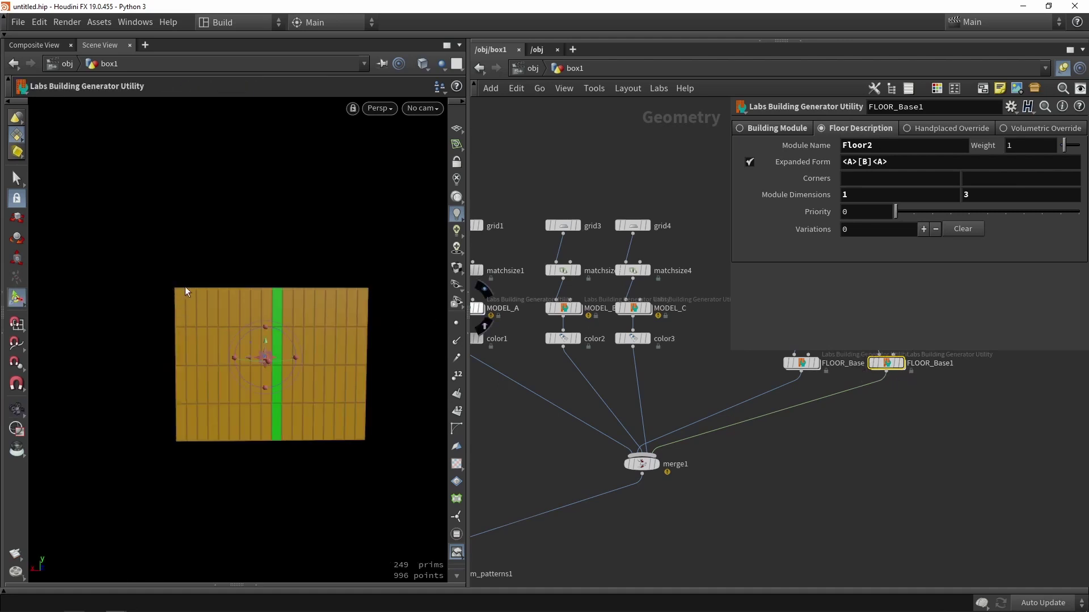
{"action": "scroll", "coordinate": [770, 481], "scroll_direction": "down", "scroll_amount": 3}
{"action": "scroll", "coordinate": [584, 479], "scroll_direction": "up", "scroll_amount": 4}
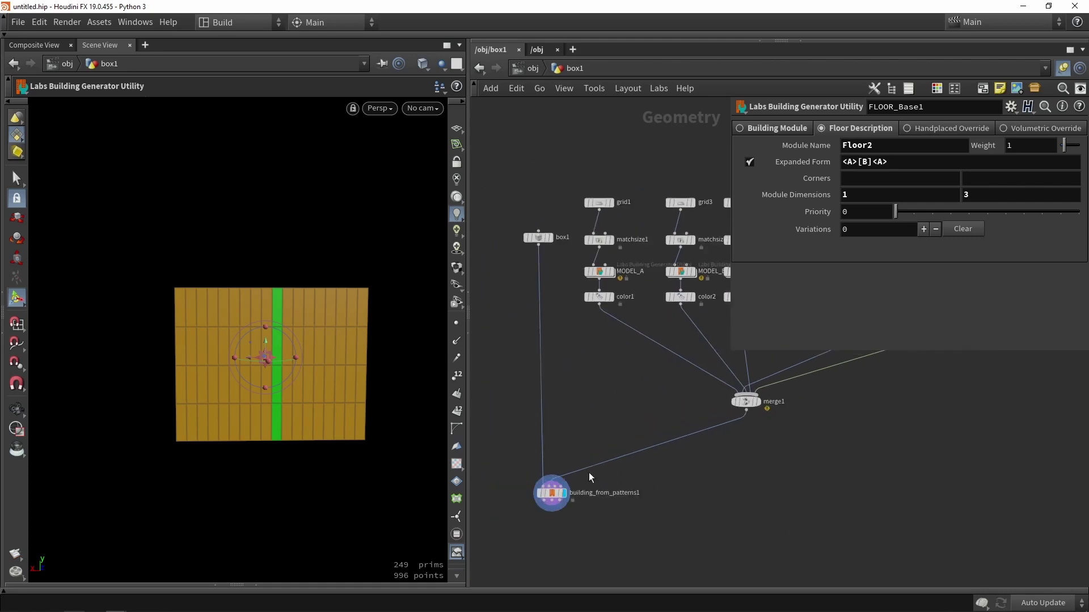
Set the building_from_patterns1 Pattern to [BaseWall]<Floor2>, giving one base floor below repeated Floor2 levels.
{"action": "left_click", "coordinate": [549, 494]}
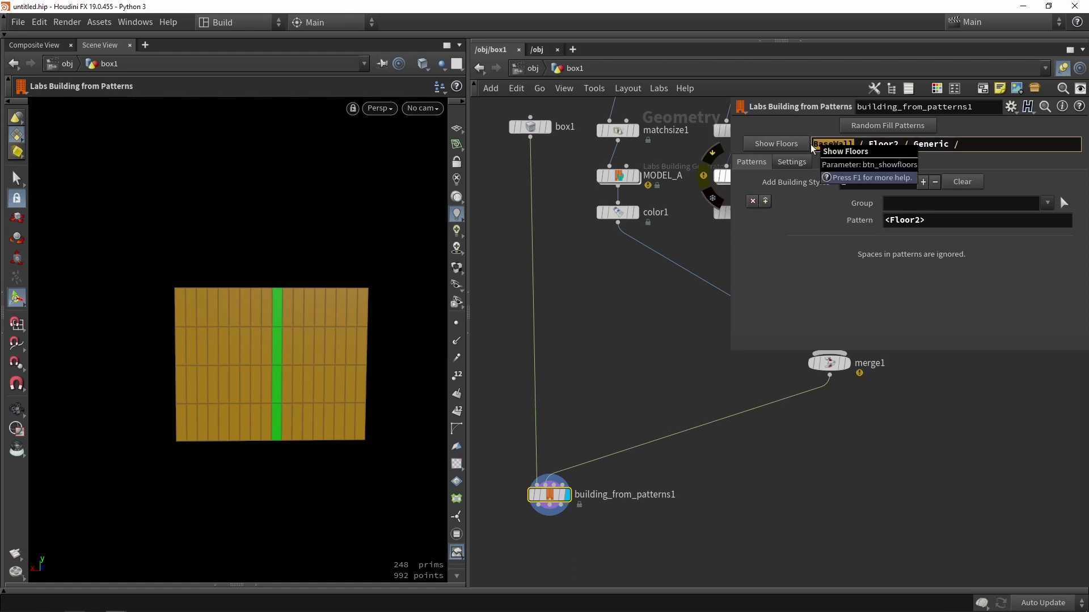
{"action": "left_click", "coordinate": [884, 220]}
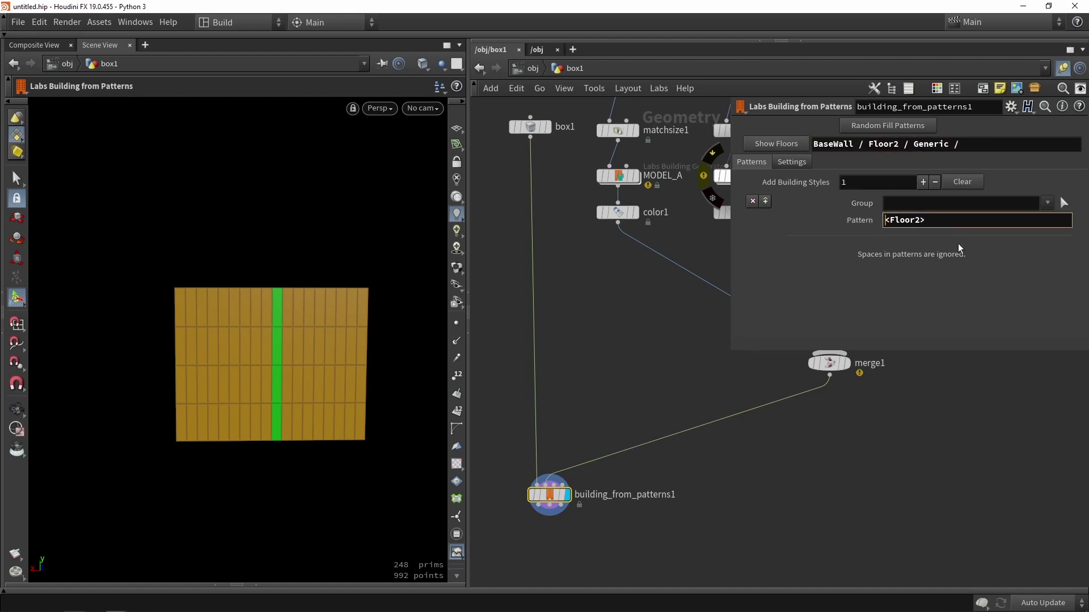
{"action": "type", "text": "[BaseWall]"}
{"action": "key", "text": "Return"}
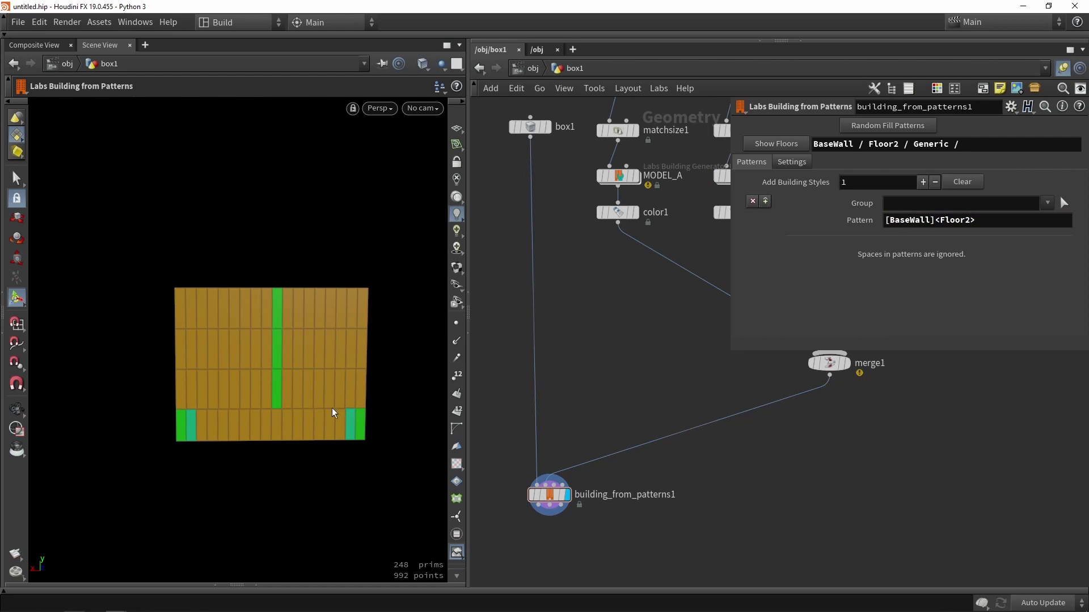
{"action": "key", "text": "Escape"}
{"action": "left_click_drag", "start_coordinate": [311, 382], "coordinate": [198, 372]}
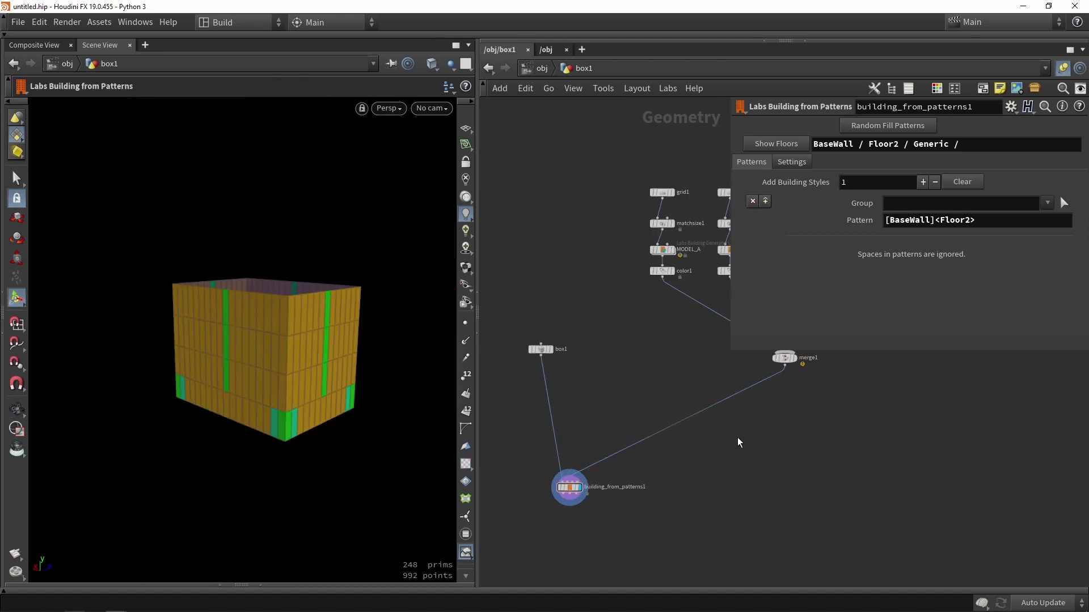
Paste the two window chains of file, blast and transform nodes into the network above the module chains.
{"action": "middle_click_drag", "start_coordinate": [745, 413], "coordinate": [683, 489]}
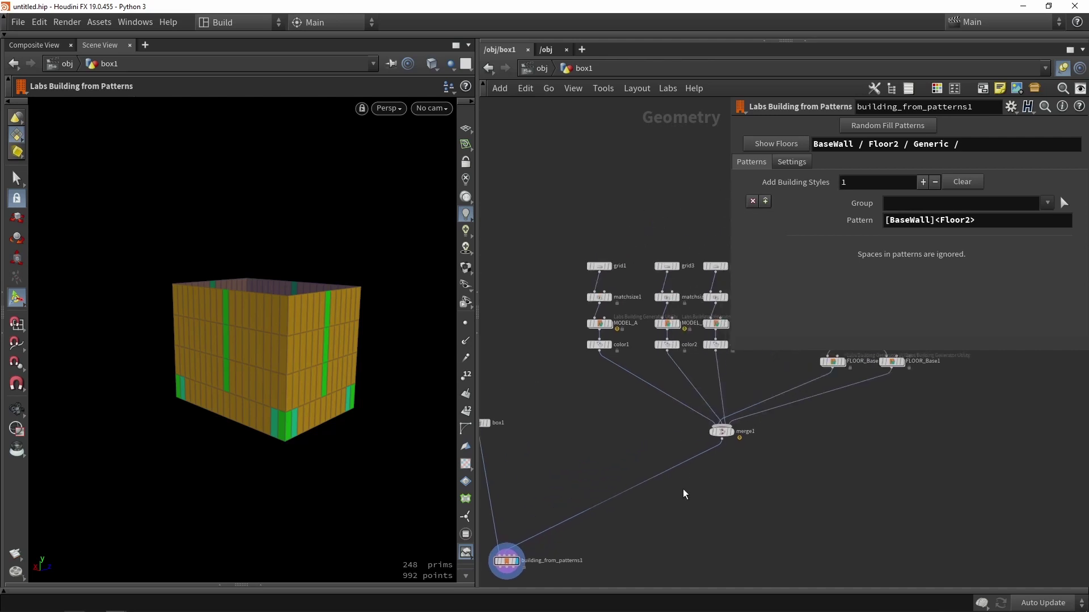
{"action": "scroll", "coordinate": [682, 489], "scroll_direction": "down", "scroll_amount": 2}
{"action": "middle_click_drag", "start_coordinate": [635, 439], "coordinate": [604, 484]}
{"action": "scroll", "coordinate": [604, 484], "scroll_direction": "up", "scroll_amount": 1}
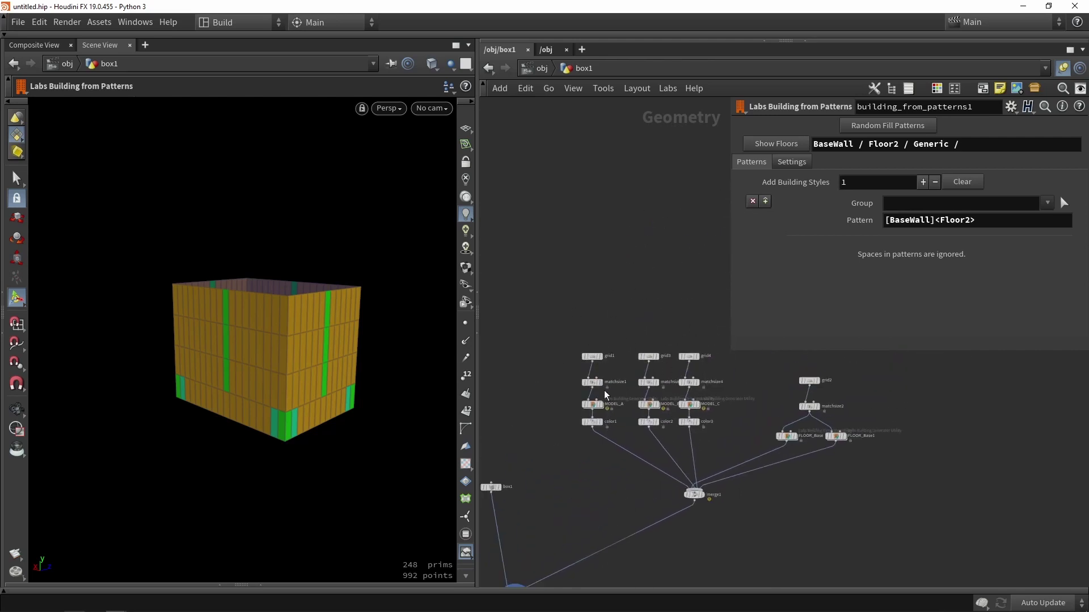
{"action": "mouse_move", "coordinate": [598, 405]}
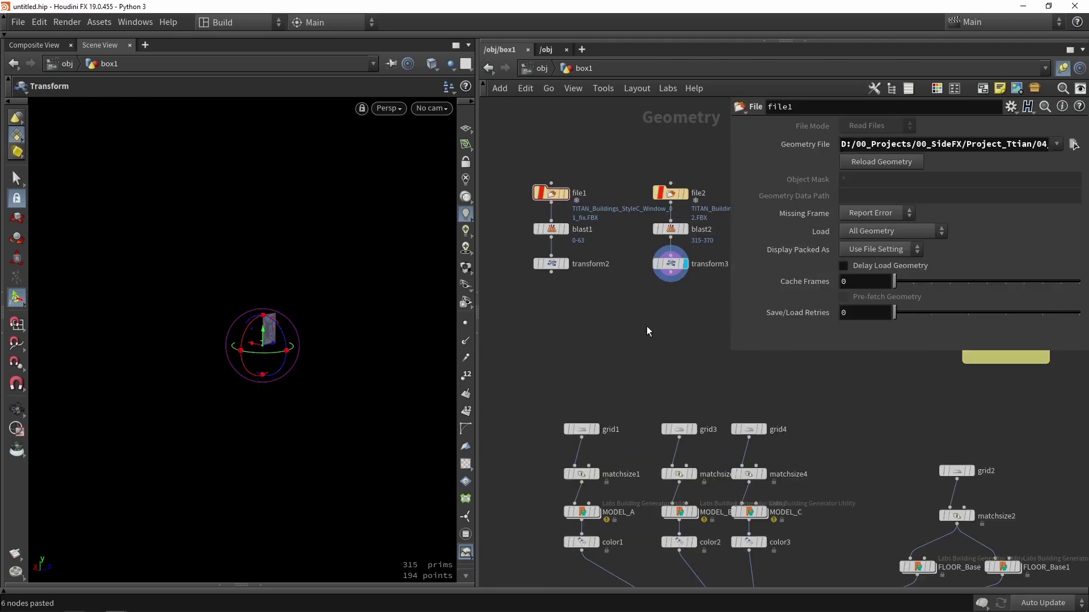
Display transform2, frame it in the viewport and inspect its window model in shaded mode.
{"action": "left_click", "coordinate": [551, 264]}
{"action": "key", "text": "space+g"}
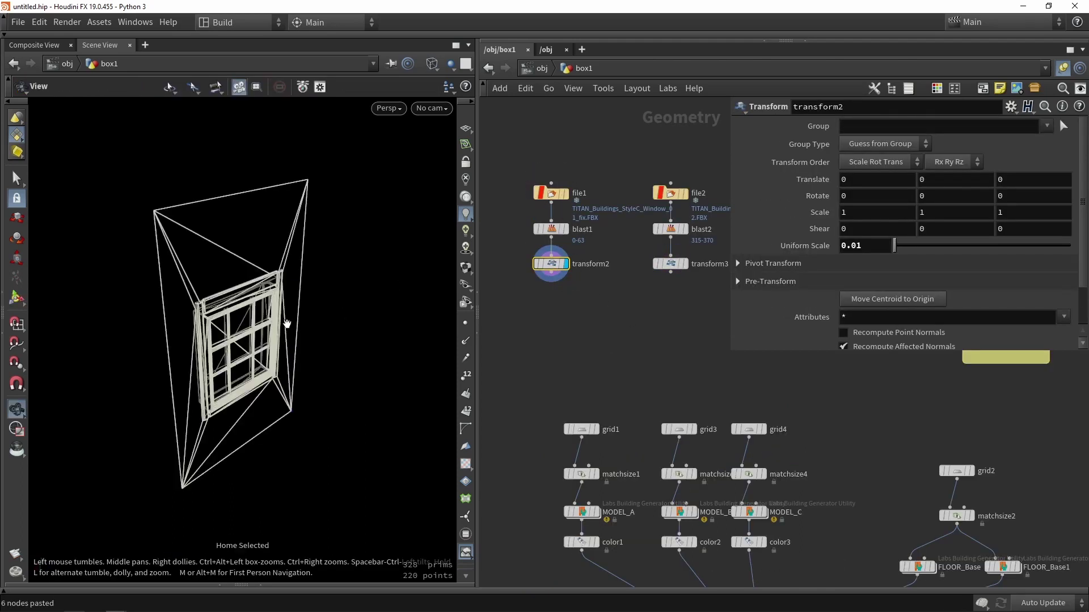
{"action": "key", "text": "shift+w"}
{"action": "mouse_move", "coordinate": [282, 334]}
{"action": "left_mouse_down", "text": "alt"}
{"action": "mouse_move", "coordinate": [243, 288]}
{"action": "mouse_move", "coordinate": [220, 307]}
{"action": "mouse_move", "coordinate": [258, 296]}
{"action": "left_mouse_up", "text": "alt"}
{"action": "middle_click_drag", "start_coordinate": [595, 321], "coordinate": [558, 339]}
{"action": "scroll", "coordinate": [558, 339], "scroll_direction": "up", "scroll_amount": 2}
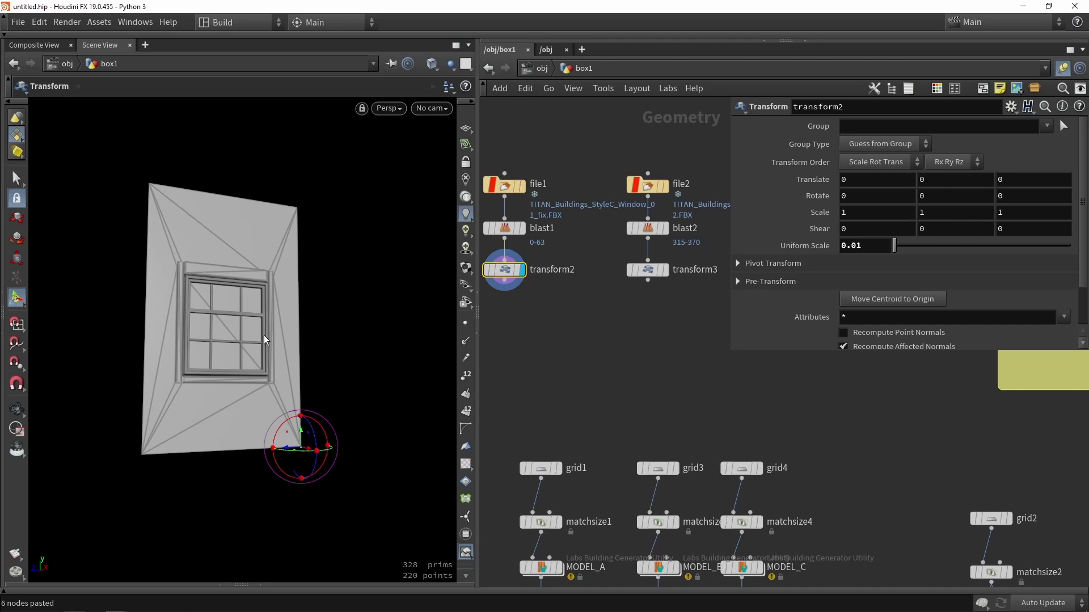
{"action": "left_click_drag", "start_coordinate": [264, 339], "coordinate": [245, 355], "text": "alt"}
{"action": "scroll", "coordinate": [635, 302], "scroll_direction": "down", "scroll_amount": 2}
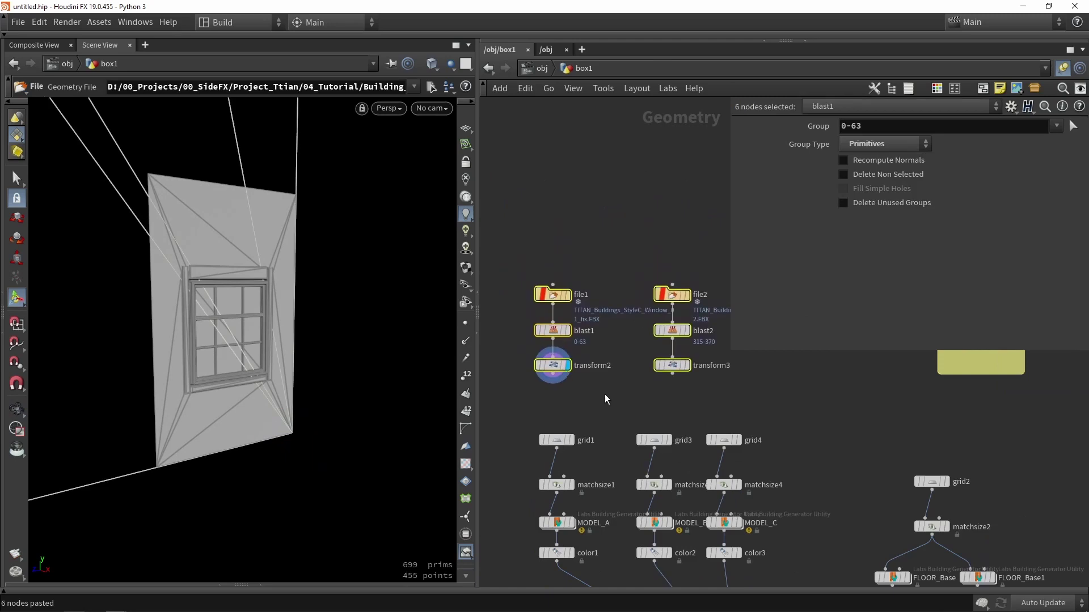
Move grid1 and grid3 aside, away from the MODEL_A and MODEL_B chains.
{"action": "left_click", "coordinate": [604, 394]}
{"action": "middle_click_drag", "start_coordinate": [599, 404], "coordinate": [596, 308]}
{"action": "scroll", "coordinate": [593, 312], "scroll_direction": "down", "scroll_amount": 2}
{"action": "left_click_drag", "start_coordinate": [517, 313], "coordinate": [703, 357]}
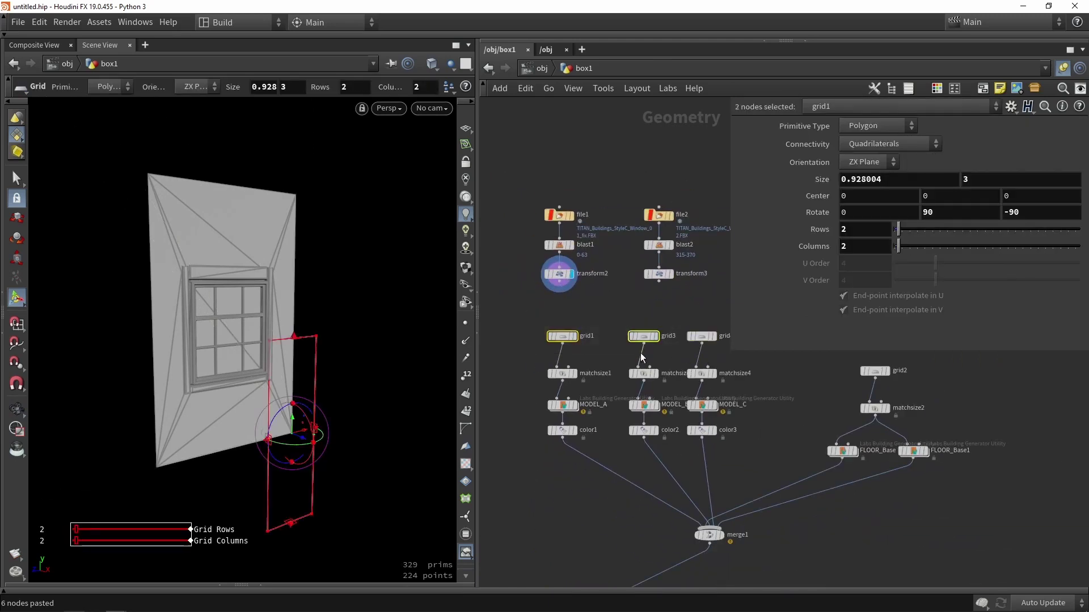
{"action": "left_click_drag", "start_coordinate": [643, 336], "coordinate": [487, 338]}
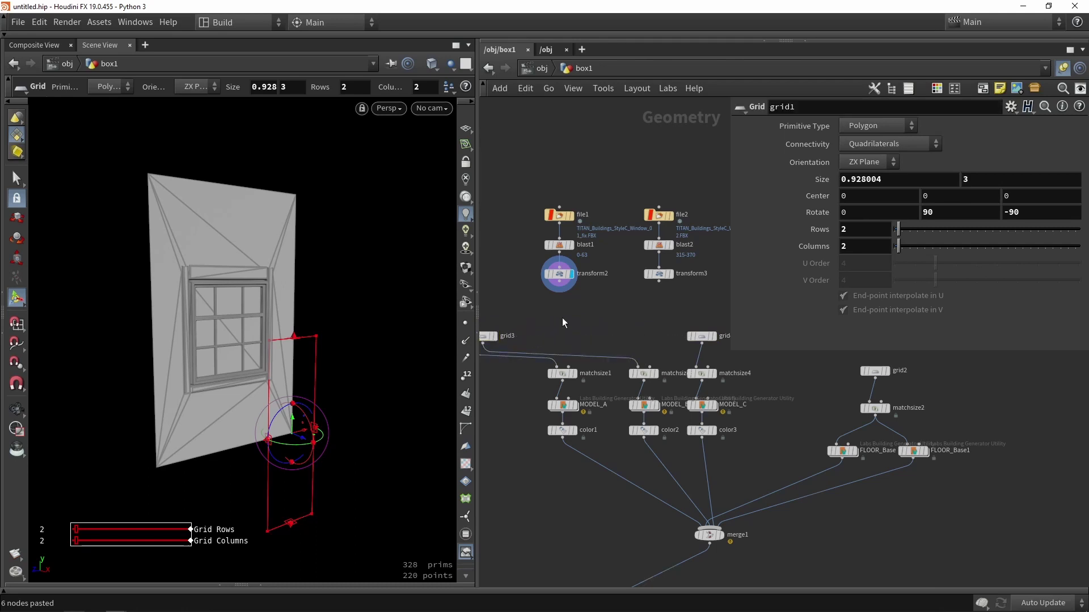
Feed transform2 into matchsize1 and transform3 into MODEL_B's matchsize node, and move both window chains closer to them.
{"action": "scroll", "coordinate": [563, 317], "scroll_direction": "up", "scroll_amount": 3}
{"action": "left_click_drag", "start_coordinate": [558, 255], "coordinate": [553, 402]}
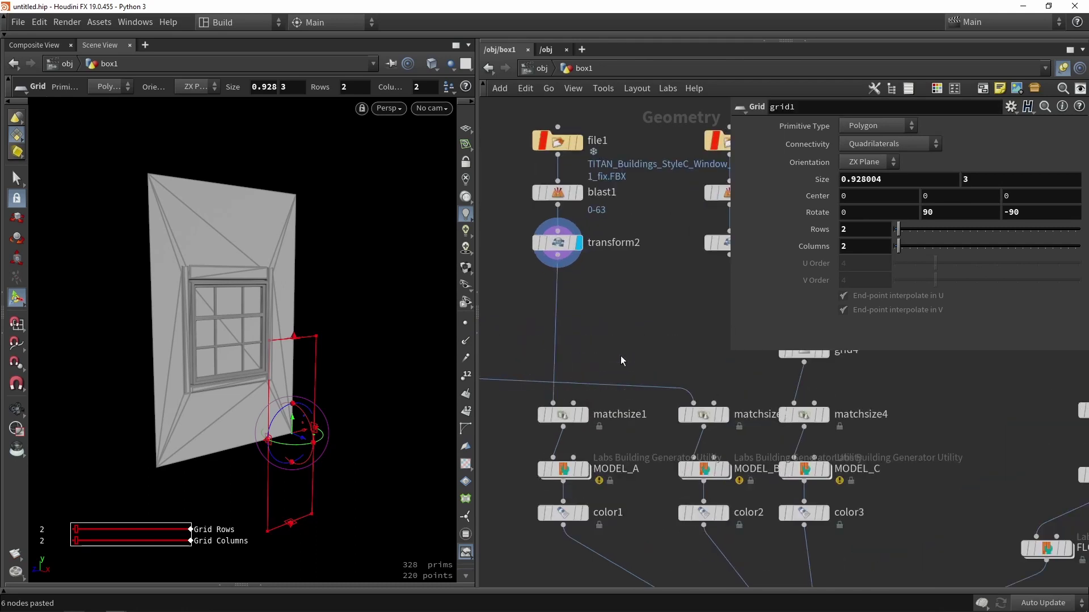
{"action": "middle_click_drag", "start_coordinate": [696, 307], "coordinate": [617, 310]}
{"action": "left_click_drag", "start_coordinate": [654, 262], "coordinate": [625, 407]}
{"action": "scroll", "coordinate": [605, 342], "scroll_direction": "down", "scroll_amount": 5}
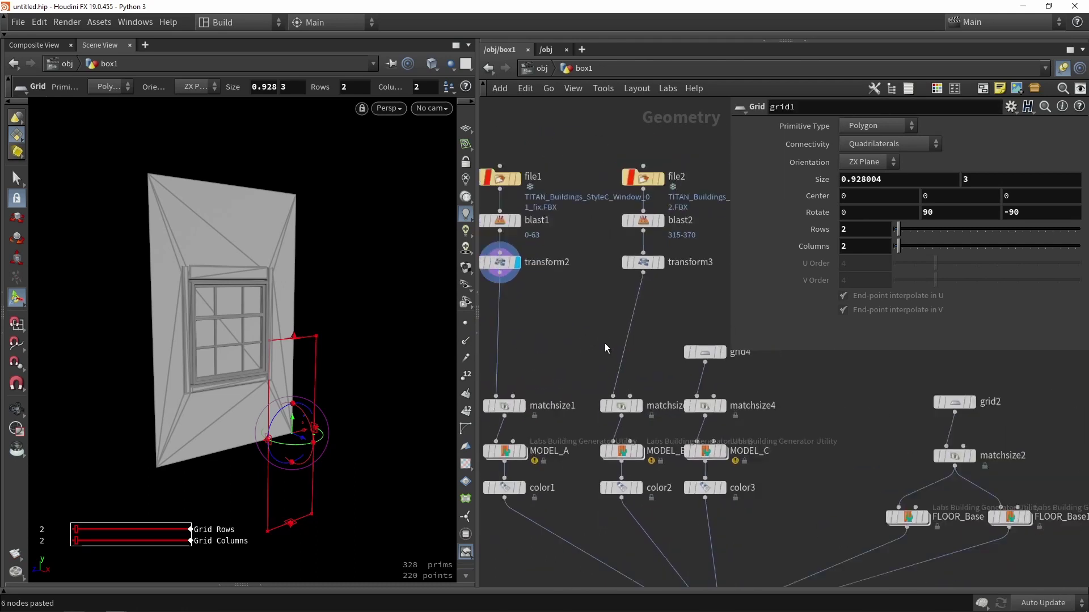
{"action": "left_click_drag", "start_coordinate": [487, 179], "coordinate": [626, 327]}
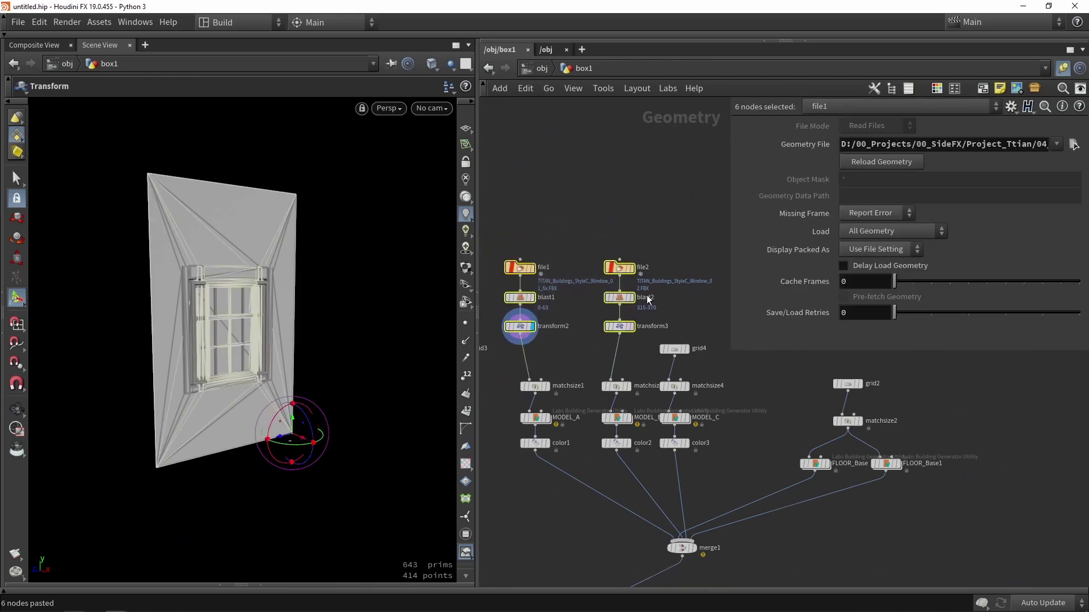
Remove module C from the BaseWall pattern in FLOOR_Base by setting its Expanded Form to [B]<A>[B].
{"action": "middle_click_drag", "start_coordinate": [729, 449], "coordinate": [572, 335]}
{"action": "left_click", "coordinate": [662, 331]}
{"action": "scroll", "coordinate": [643, 319], "scroll_direction": "down", "scroll_amount": 2}
{"action": "left_click_drag", "start_coordinate": [652, 353], "coordinate": [653, 355]}
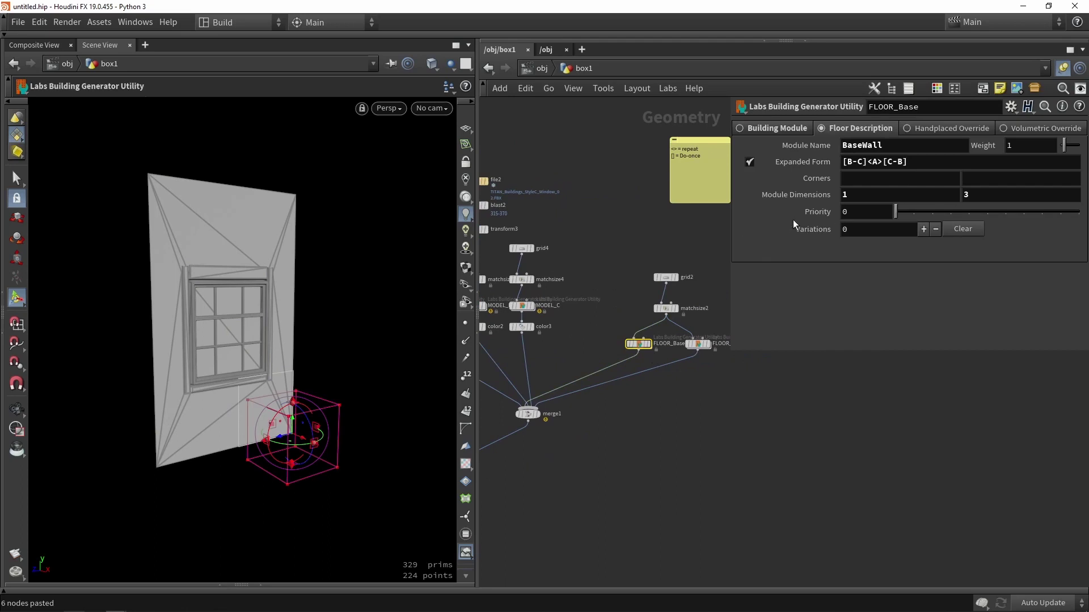
{"action": "left_click", "coordinate": [897, 162]}
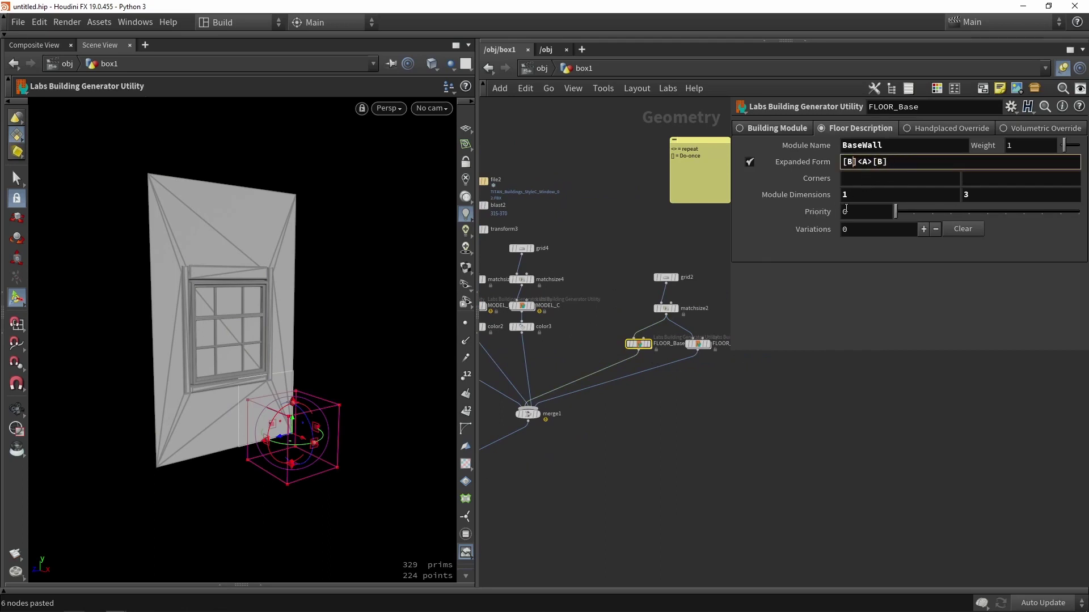
Delete the MODEL_C module chain and move the MODEL_A and MODEL_B window chains closer to merge1.
{"action": "left_click", "coordinate": [696, 343]}
{"action": "middle_click_drag", "start_coordinate": [555, 271], "coordinate": [625, 313]}
{"action": "left_click_drag", "start_coordinate": [627, 406], "coordinate": [586, 268]}
{"action": "left_click", "coordinate": [584, 277]}
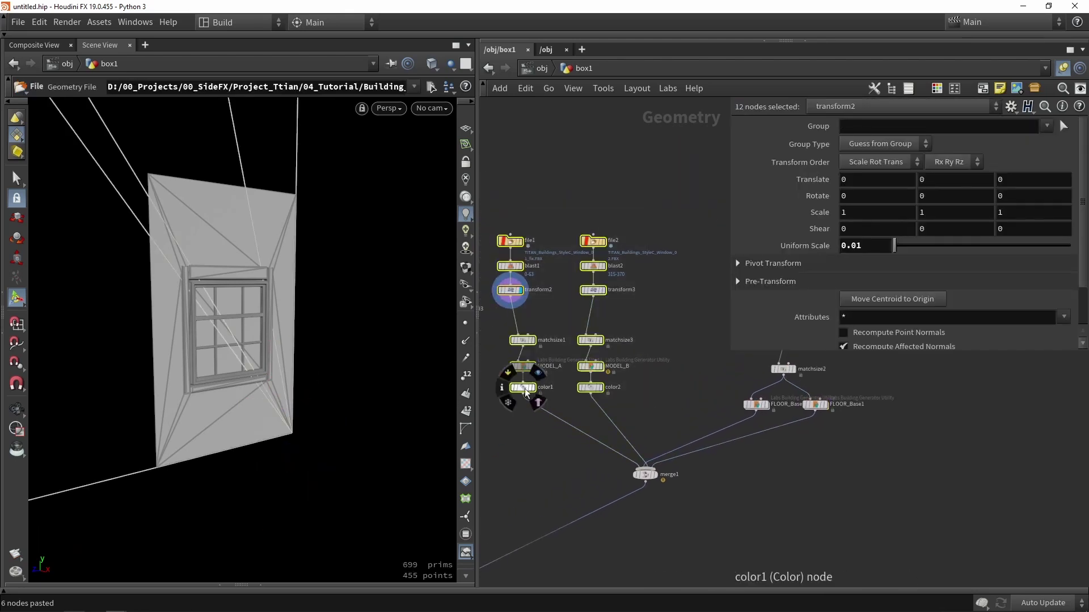
{"action": "left_click_drag", "start_coordinate": [525, 389], "coordinate": [572, 401]}
{"action": "middle_click_drag", "start_coordinate": [557, 485], "coordinate": [645, 278]}
{"action": "left_click", "coordinate": [614, 400]}
Display building_from_patterns1, frame it, and examine the window modules and the building's corner in wireframe and shaded modes.
{"action": "scroll", "coordinate": [644, 278], "scroll_direction": "down", "scroll_amount": 2}
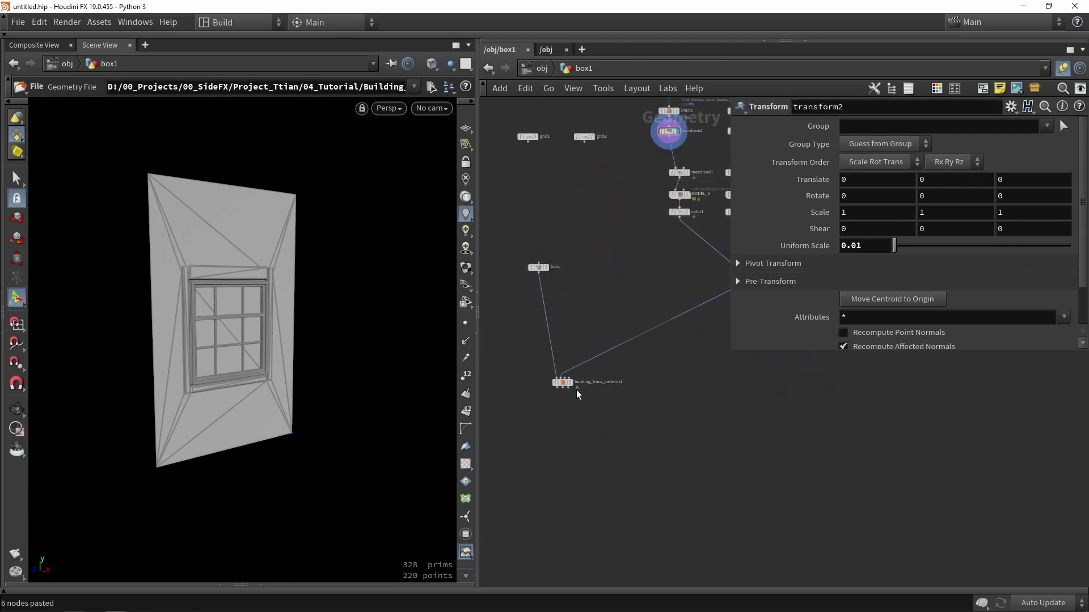
{"action": "scroll", "coordinate": [574, 389], "scroll_direction": "up", "scroll_amount": 4}
{"action": "left_click", "coordinate": [569, 380]}
{"action": "key", "text": "space+h"}
{"action": "key", "text": "shift+w"}
{"action": "key", "text": "shift+w"}
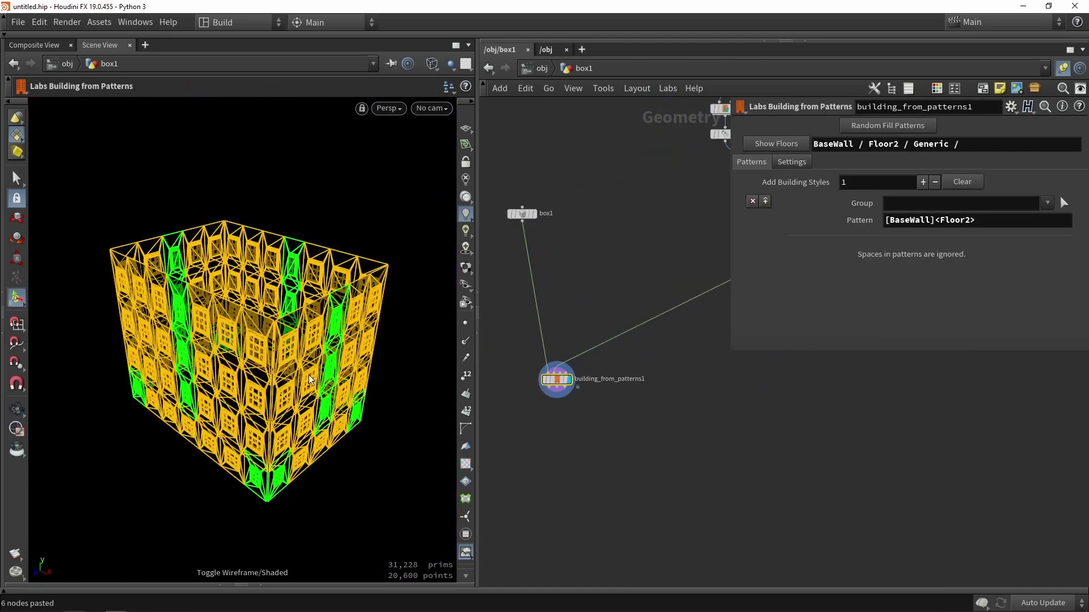
{"action": "mouse_move", "coordinate": [299, 384]}
{"action": "left_mouse_down", "text": "alt"}
{"action": "mouse_move", "coordinate": [297, 291]}
{"action": "mouse_move", "coordinate": [285, 404]}
{"action": "mouse_move", "coordinate": [294, 353]}
{"action": "left_mouse_up", "text": "alt"}
{"action": "scroll", "coordinate": [237, 423], "scroll_direction": "up", "scroll_amount": 4}
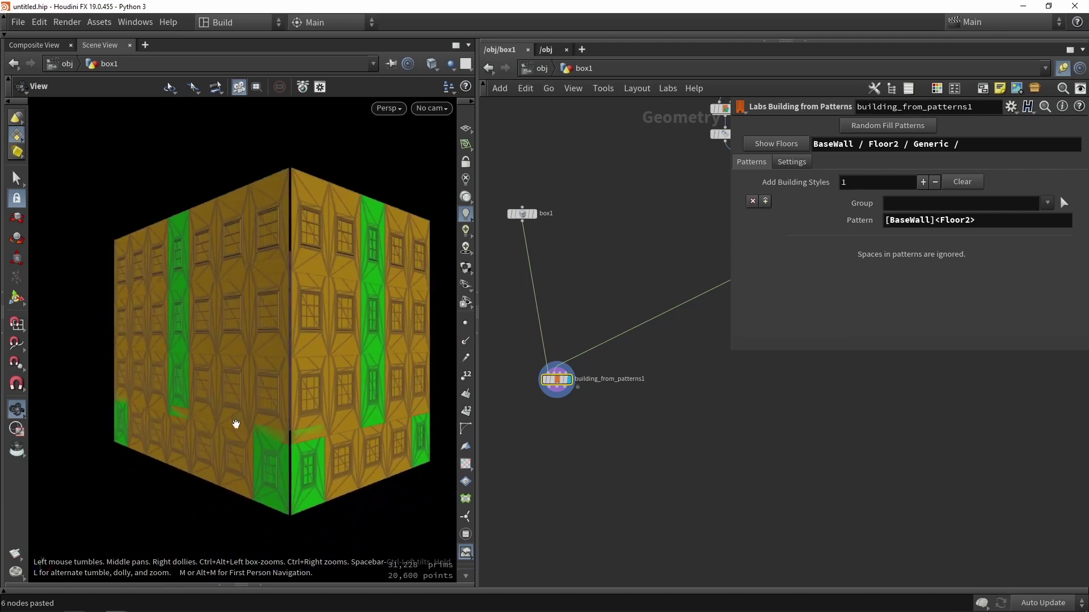
{"action": "key", "text": "shift+w"}
{"action": "scroll", "coordinate": [265, 438], "scroll_direction": "up", "scroll_amount": 3}
{"action": "scroll", "coordinate": [590, 248], "scroll_direction": "down", "scroll_amount": 3}
{"action": "middle_click_drag", "start_coordinate": [591, 247], "coordinate": [530, 354]}
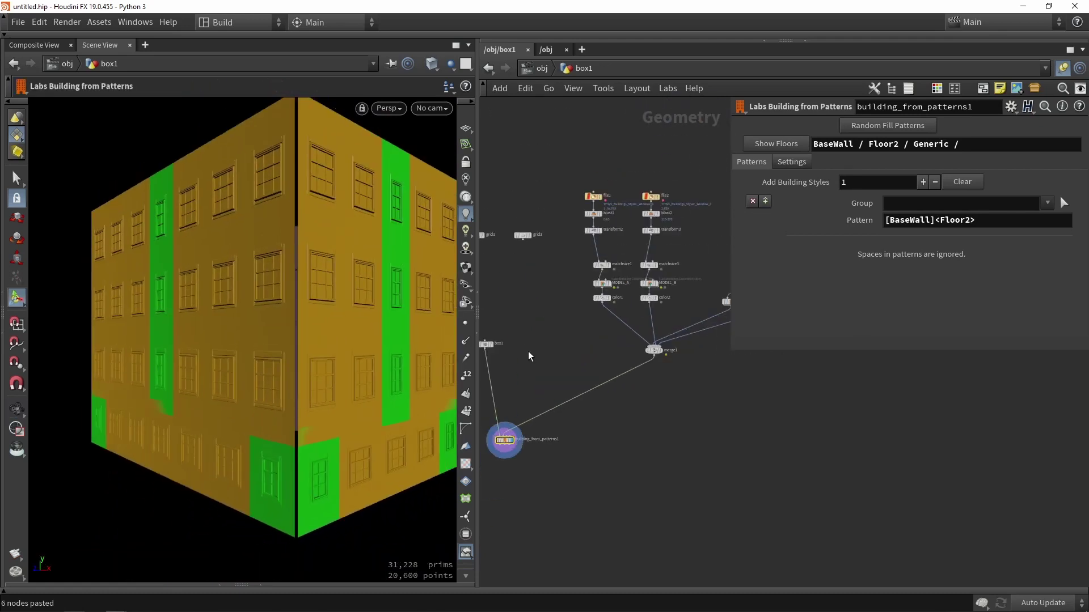
{"action": "scroll", "coordinate": [593, 196], "scroll_direction": "up", "scroll_amount": 4}
{"action": "left_click_drag", "start_coordinate": [407, 257], "coordinate": [318, 156], "text": "alt"}
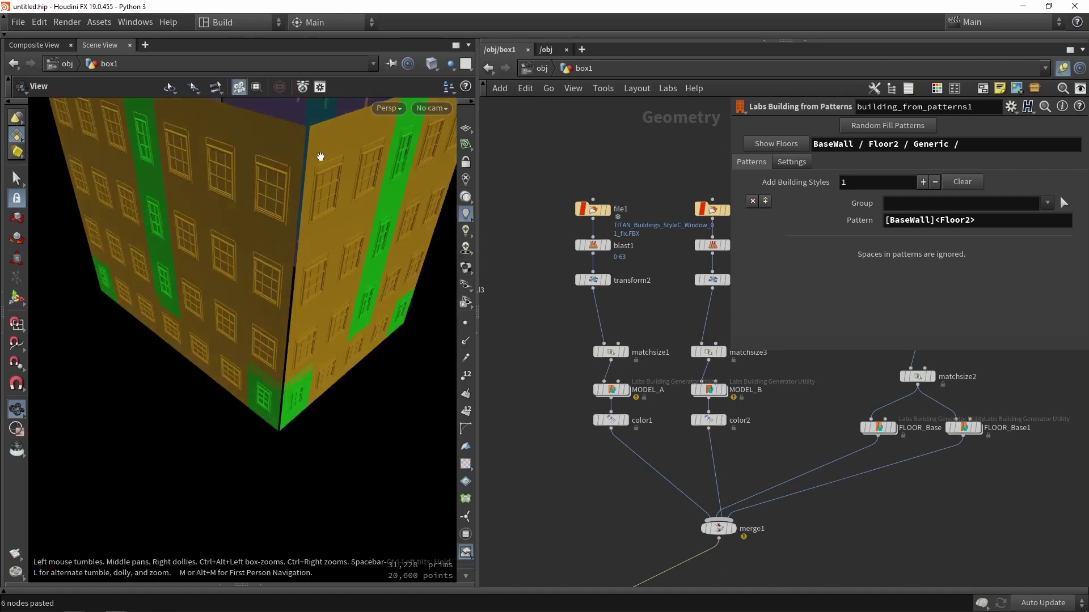
{"action": "right_click_drag", "start_coordinate": [318, 155], "coordinate": [287, 289], "text": "alt"}
{"action": "left_click_drag", "start_coordinate": [287, 290], "coordinate": [289, 204], "text": "alt"}
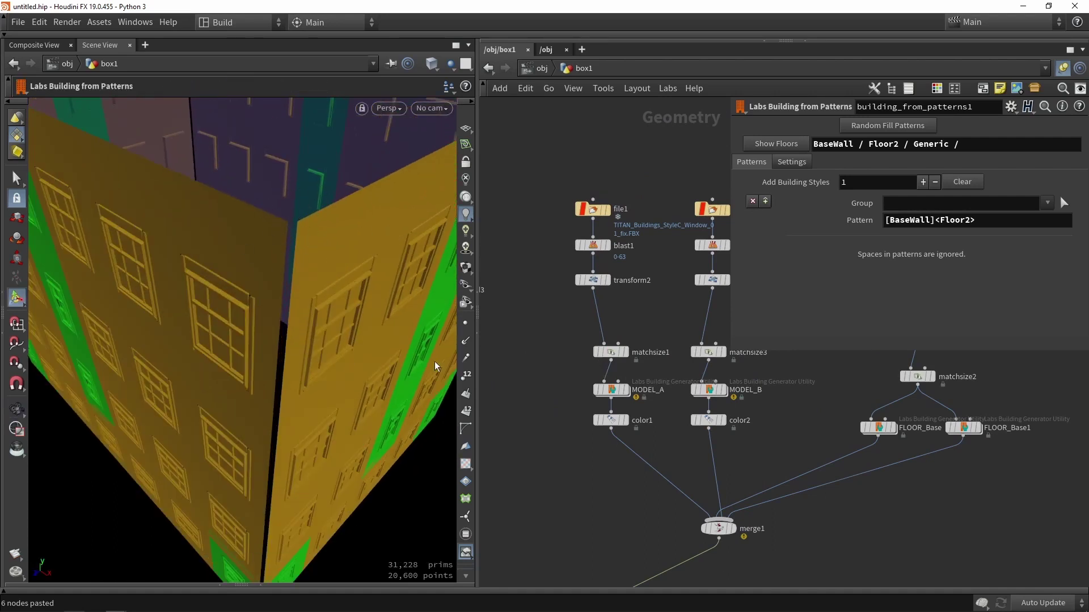
{"action": "scroll", "coordinate": [647, 364], "scroll_direction": "up", "scroll_amount": 2}
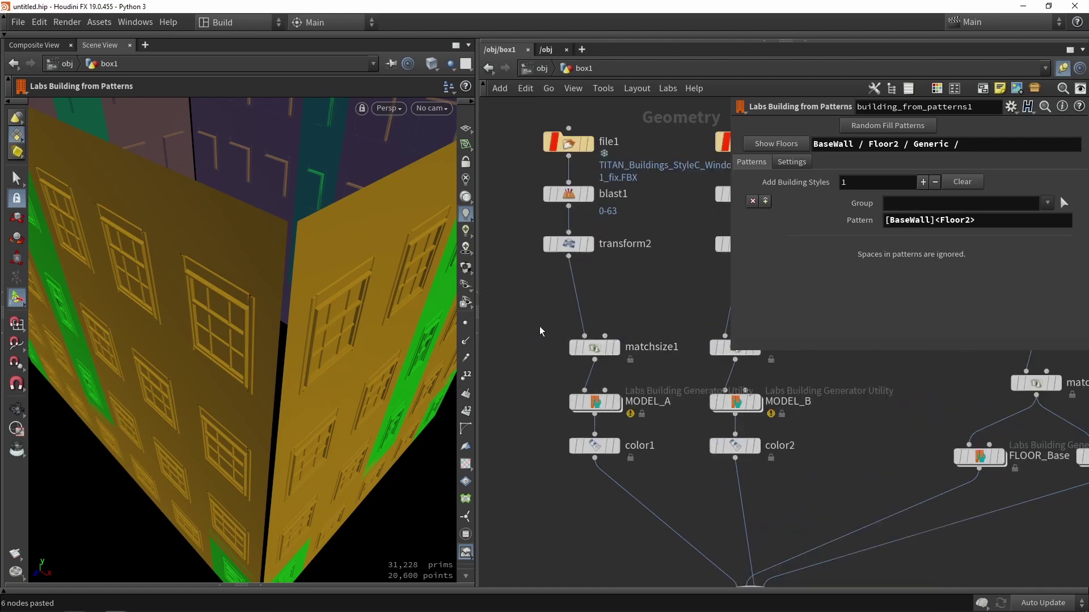
Set Justify X to None on matchsize1 in the MODEL_A chain.
{"action": "left_click_drag", "start_coordinate": [540, 331], "coordinate": [652, 397]}
{"action": "double_click", "coordinate": [655, 401]}
{"action": "left_click", "coordinate": [604, 302]}
{"action": "left_click", "coordinate": [594, 347]}
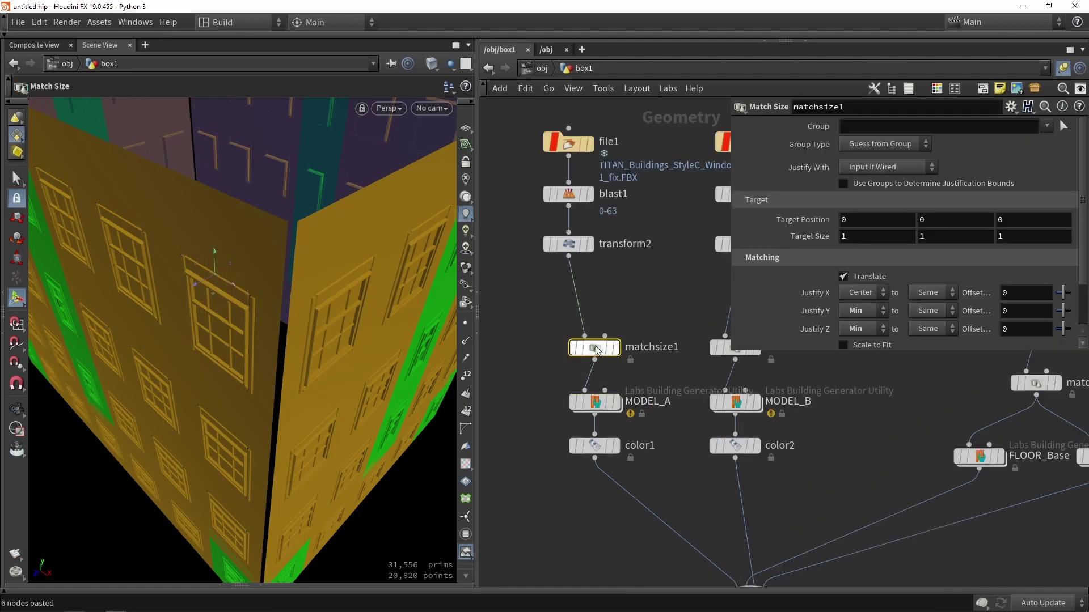
{"action": "left_click", "coordinate": [846, 293]}
{"action": "left_click", "coordinate": [854, 307]}
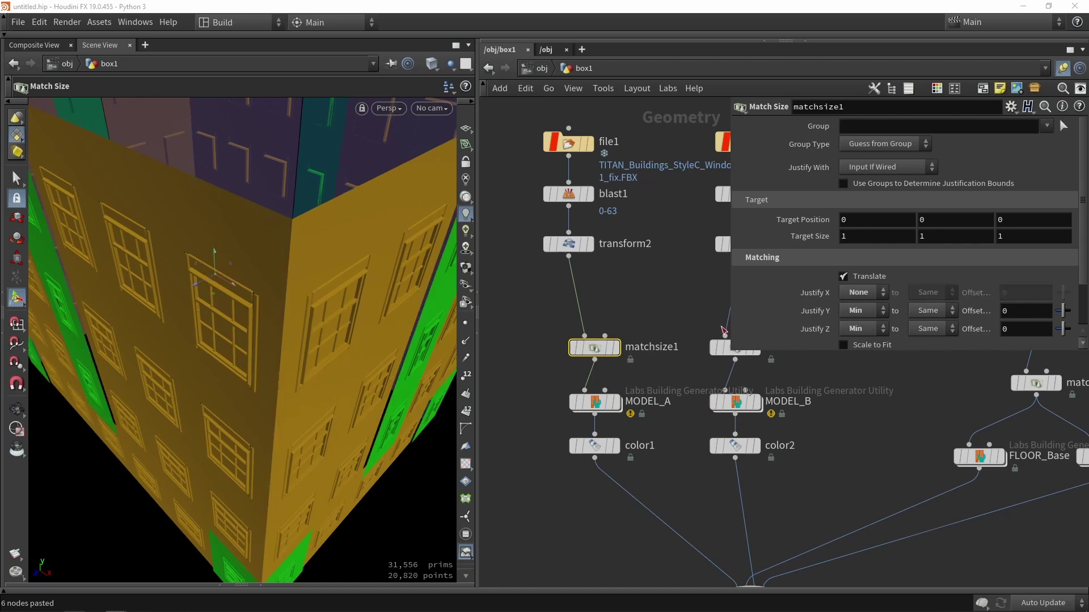
Set Justify X to None on matchsize3 in the MODEL_B chain.
{"action": "middle_click_drag", "start_coordinate": [660, 321], "coordinate": [581, 338]}
{"action": "left_click_drag", "start_coordinate": [611, 350], "coordinate": [676, 388]}
{"action": "left_click", "coordinate": [861, 292]}
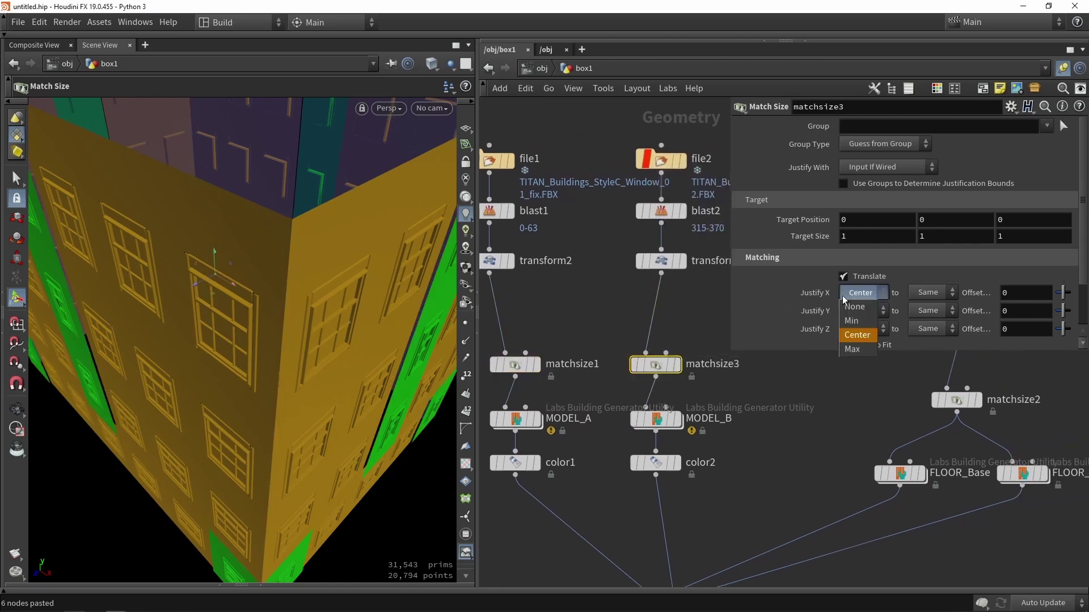
{"action": "left_click", "coordinate": [857, 306]}
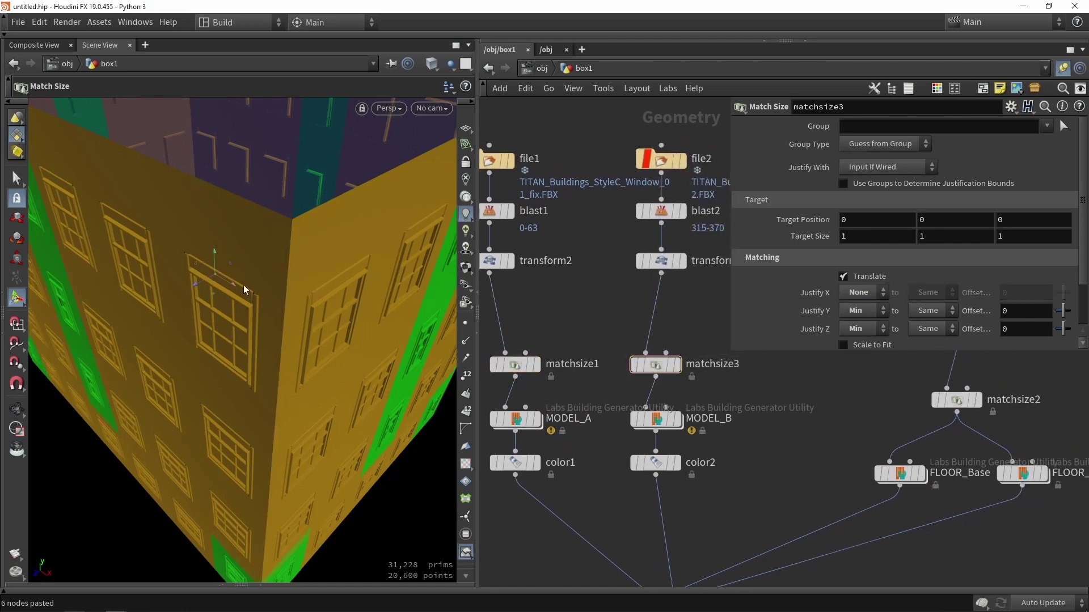
Check the building's corner alignment, and display transform2 to inspect the window model on its own.
{"action": "left_click_drag", "start_coordinate": [243, 286], "coordinate": [253, 250], "text": "alt"}
{"action": "right_click_drag", "start_coordinate": [253, 250], "coordinate": [282, 175], "text": "alt"}
{"action": "left_click_drag", "start_coordinate": [304, 262], "coordinate": [279, 240], "text": "alt"}
{"action": "left_click", "coordinate": [511, 263]}
{"action": "left_click", "coordinate": [499, 266]}
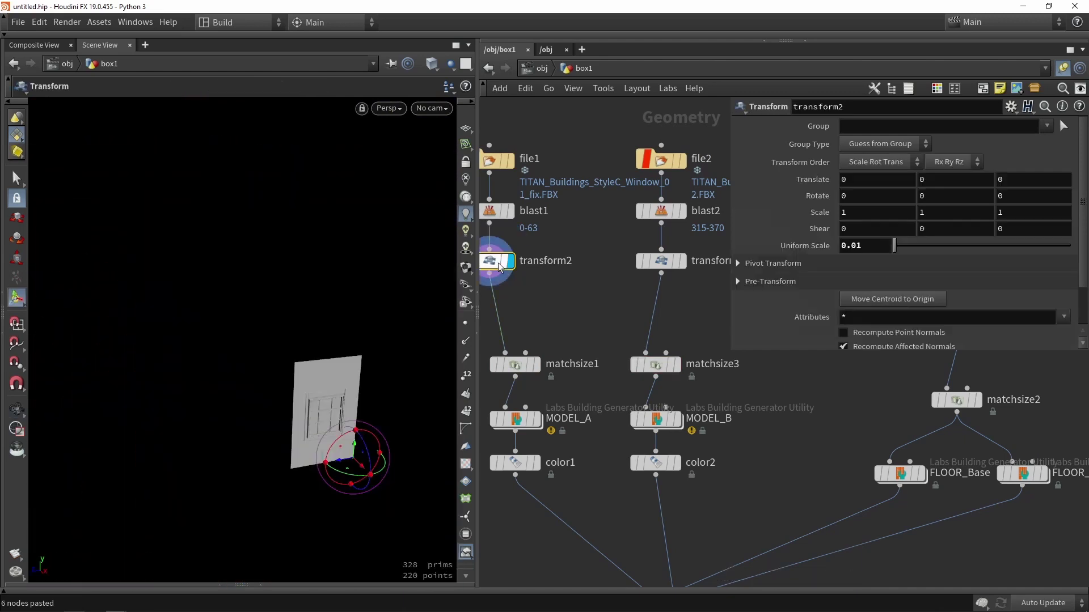
{"action": "right_click_drag", "start_coordinate": [366, 410], "coordinate": [355, 416], "text": "alt"}
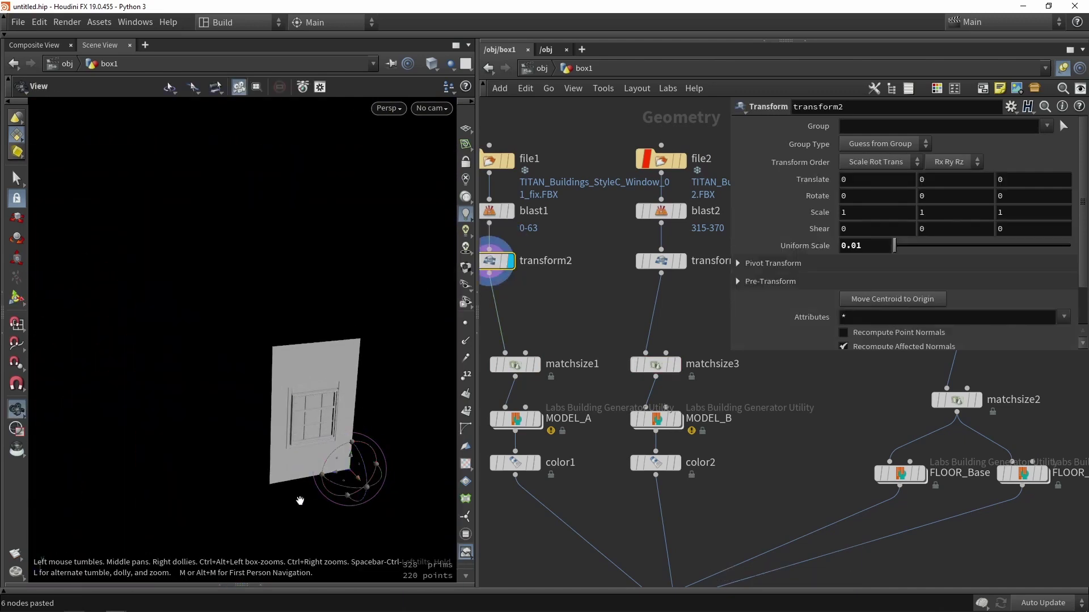
{"action": "left_click_drag", "start_coordinate": [300, 500], "coordinate": [366, 464]}
{"action": "key", "text": "Return"}
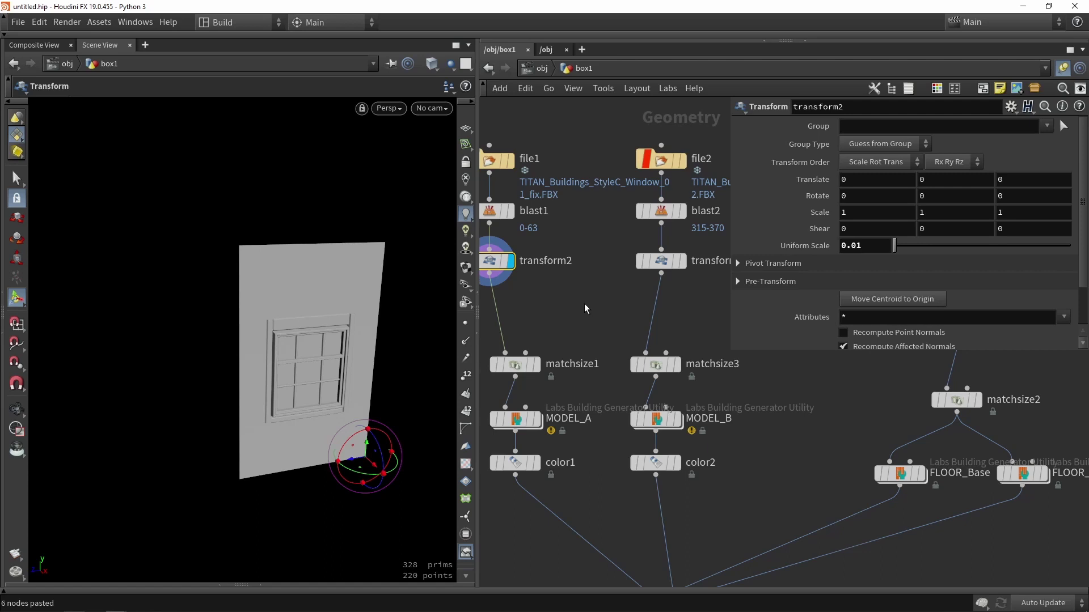
{"action": "scroll", "coordinate": [584, 309], "scroll_direction": "down", "scroll_amount": 5}
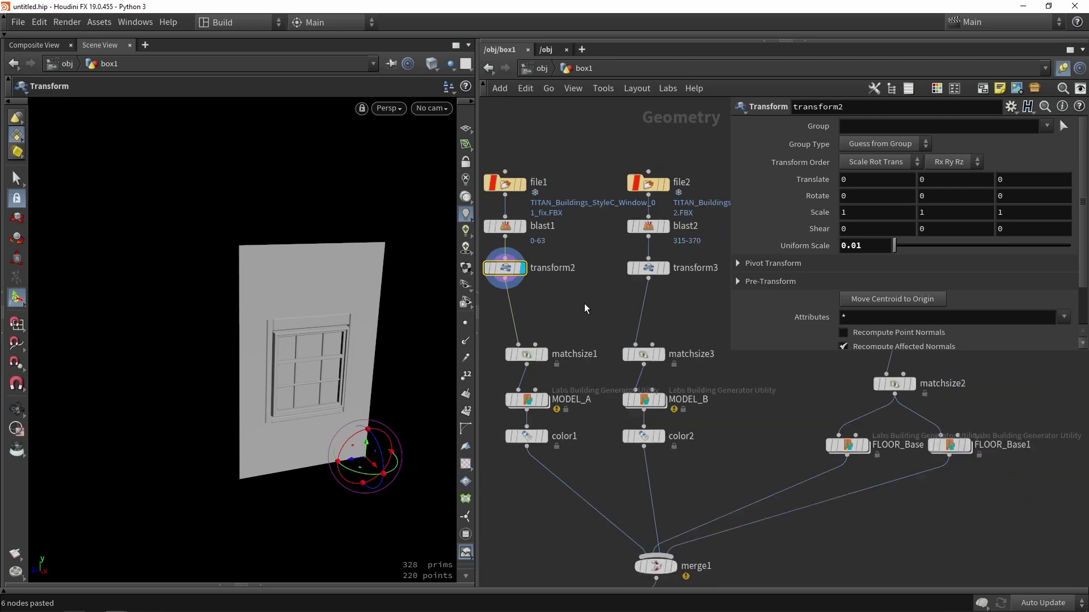
Display building_from_patterns1 again and examine how the windows line up across the floors in shaded and wireframe modes.
{"action": "scroll", "coordinate": [560, 407], "scroll_direction": "up", "scroll_amount": 3}
{"action": "middle_click_drag", "start_coordinate": [537, 425], "coordinate": [721, 158]}
{"action": "scroll", "coordinate": [722, 157], "scroll_direction": "down", "scroll_amount": 1}
{"action": "left_click", "coordinate": [542, 386]}
{"action": "middle_click_drag", "start_coordinate": [613, 365], "coordinate": [604, 407]}
{"action": "key", "text": "space+g"}
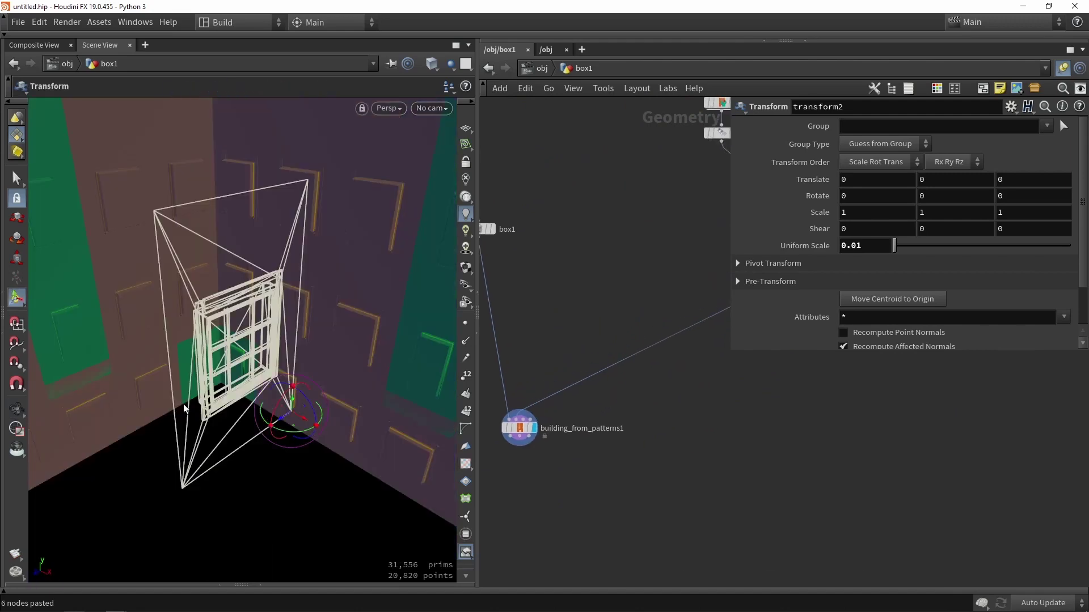
{"action": "left_click_drag", "start_coordinate": [188, 414], "coordinate": [238, 364], "text": "alt"}
{"action": "key", "text": "space+h"}
{"action": "right_click_drag", "start_coordinate": [239, 364], "coordinate": [261, 391], "text": "alt"}
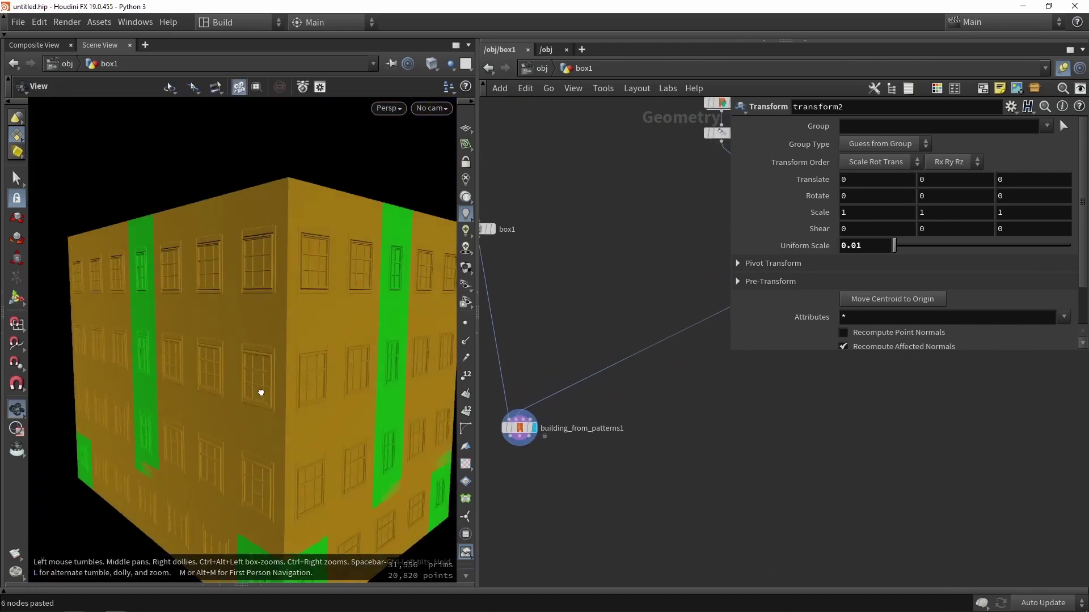
{"action": "left_click_drag", "start_coordinate": [261, 392], "coordinate": [297, 355], "text": "alt"}
{"action": "key", "text": "shift+w"}
{"action": "mouse_move", "coordinate": [290, 250]}
{"action": "right_mouse_down", "text": "alt"}
{"action": "mouse_move", "coordinate": [287, 301]}
{"action": "mouse_move", "coordinate": [253, 370]}
{"action": "mouse_move", "coordinate": [351, 367]}
{"action": "right_mouse_up", "text": "alt"}
{"action": "key", "text": "shift+w"}
Display transform2 and read the window model's height from its points in the Geometry Spreadsheet, sorted by P[y].
{"action": "scroll", "coordinate": [651, 301], "scroll_direction": "down", "scroll_amount": 2}
{"action": "middle_click_drag", "start_coordinate": [650, 300], "coordinate": [591, 505]}
{"action": "scroll", "coordinate": [635, 324], "scroll_direction": "up", "scroll_amount": 3}
{"action": "scroll", "coordinate": [634, 323], "scroll_direction": "up", "scroll_amount": 2}
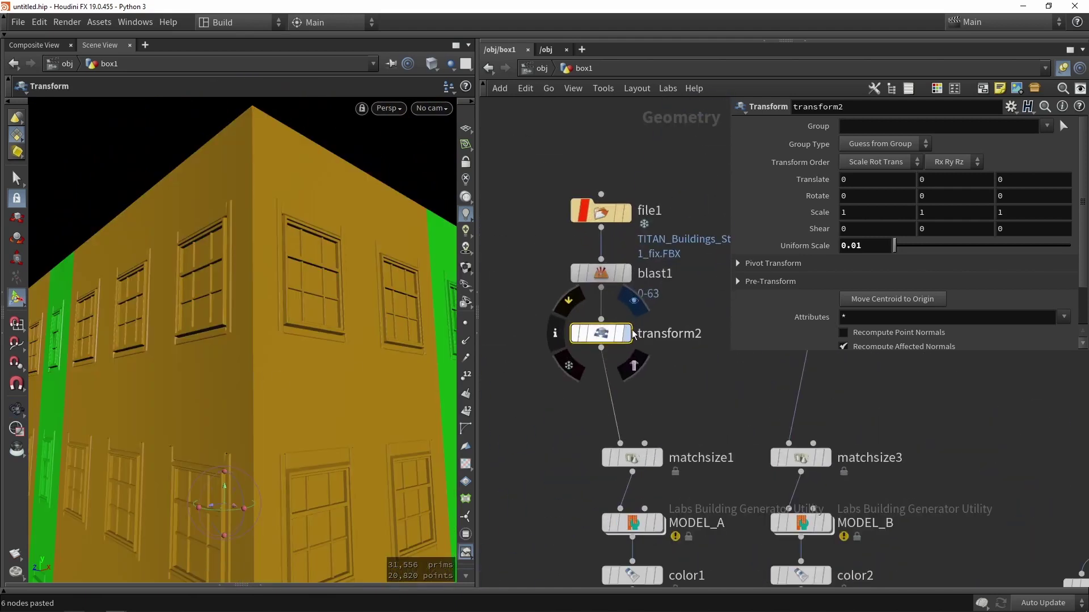
{"action": "left_click", "coordinate": [627, 330]}
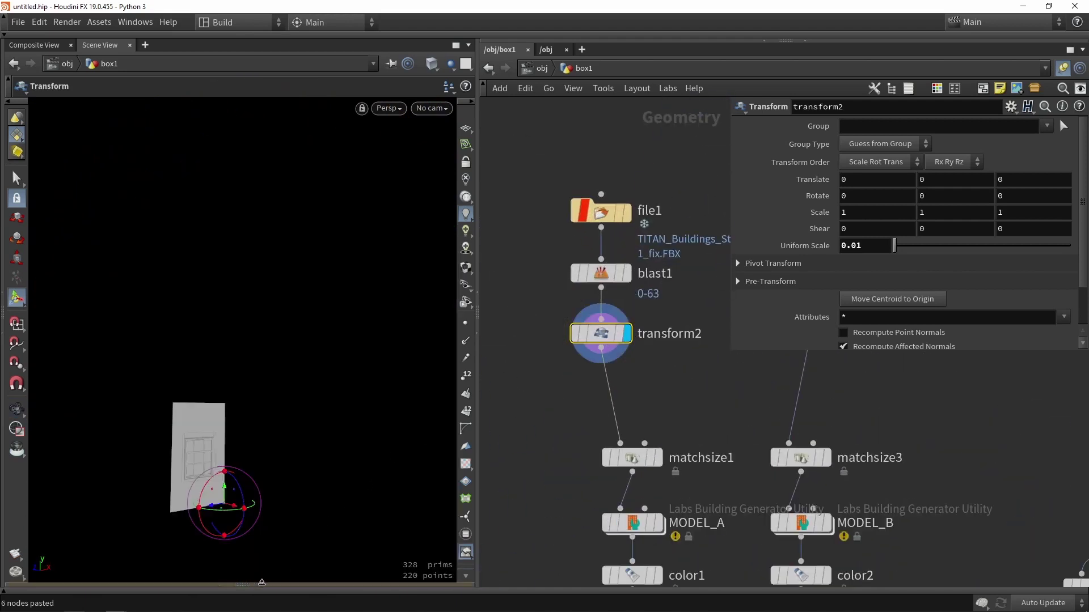
{"action": "left_click", "coordinate": [261, 583]}
{"action": "left_click", "coordinate": [154, 458]}
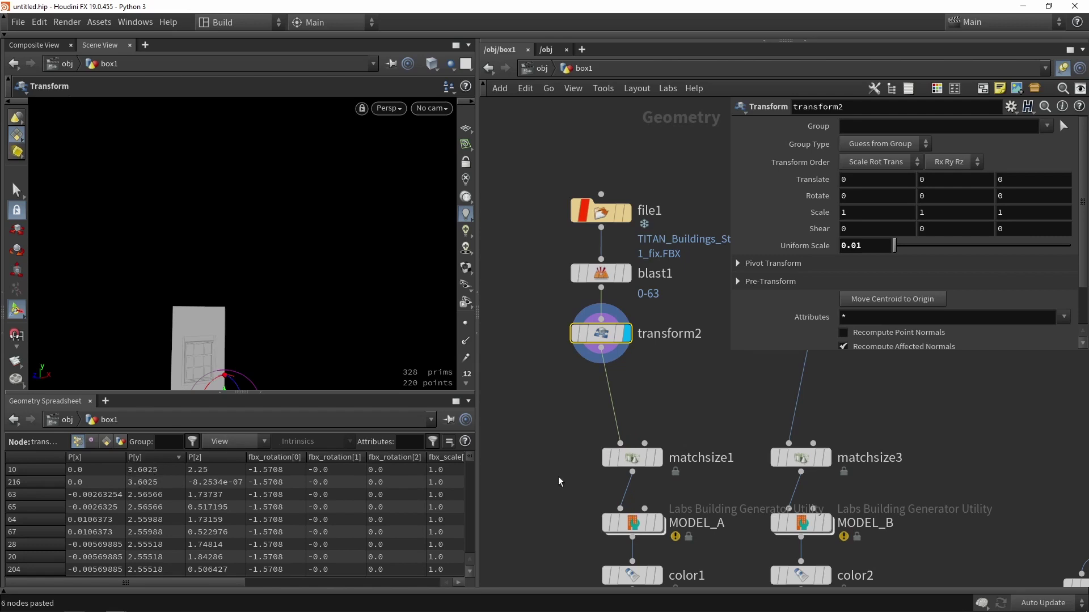
Set the second Module Dimensions value to 3.6 for the BaseWall pattern in FLOOR_Base and the Floor2 pattern in FLOOR_Base1.
{"action": "middle_click_drag", "start_coordinate": [559, 483], "coordinate": [580, 340]}
{"action": "scroll", "coordinate": [581, 337], "scroll_direction": "down", "scroll_amount": 5}
{"action": "middle_click_drag", "start_coordinate": [679, 426], "coordinate": [592, 446]}
{"action": "scroll", "coordinate": [816, 424], "scroll_direction": "up", "scroll_amount": 1}
{"action": "scroll", "coordinate": [671, 387], "scroll_direction": "up", "scroll_amount": 3}
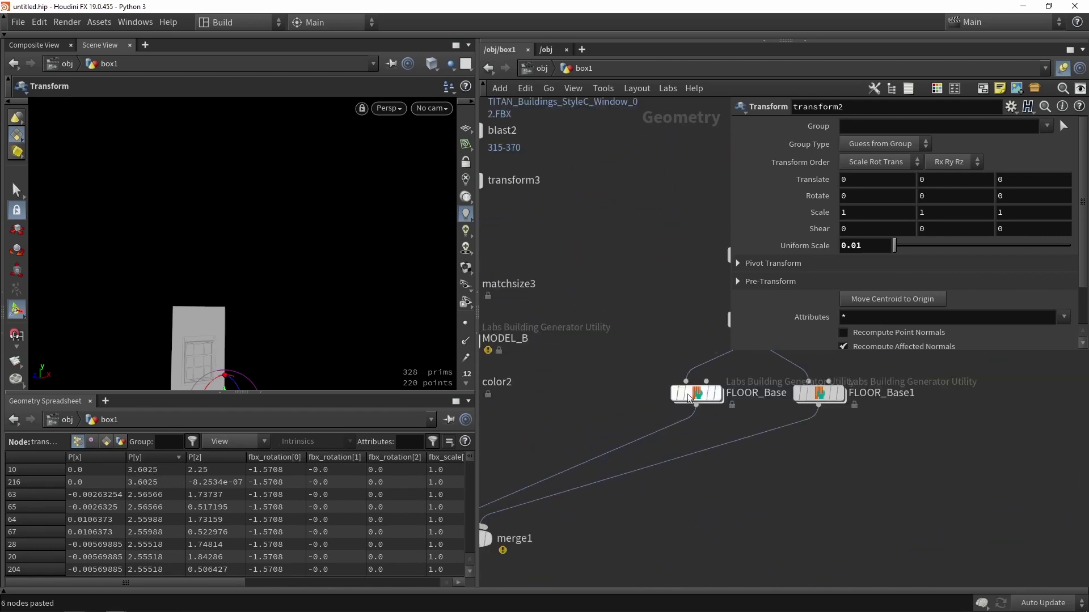
{"action": "left_click", "coordinate": [689, 398]}
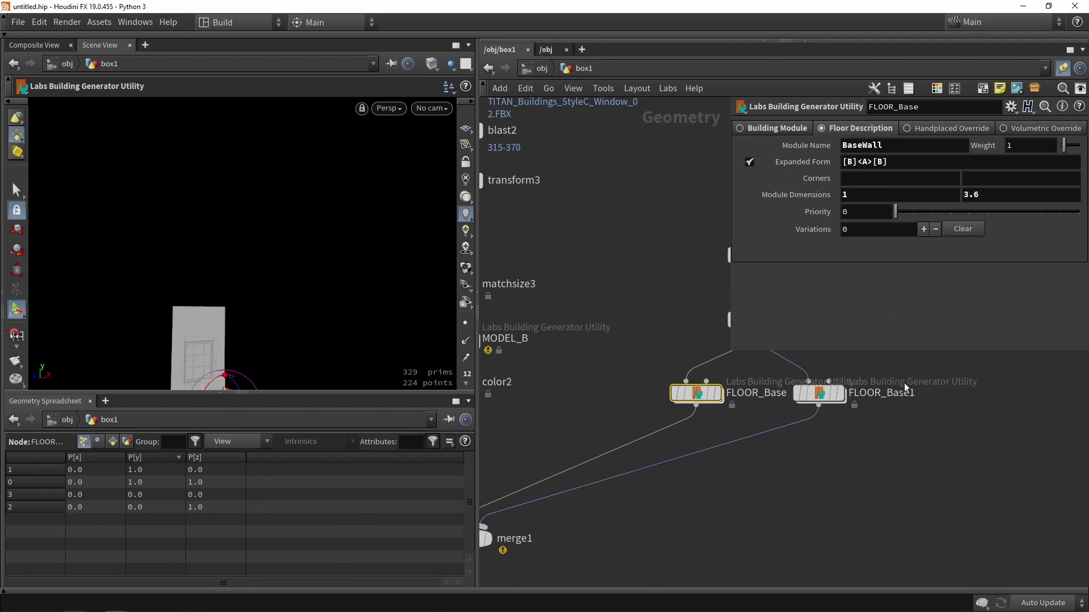
{"action": "left_click_drag", "start_coordinate": [885, 433], "coordinate": [802, 391]}
{"action": "left_click_drag", "start_coordinate": [978, 197], "coordinate": [949, 197]}
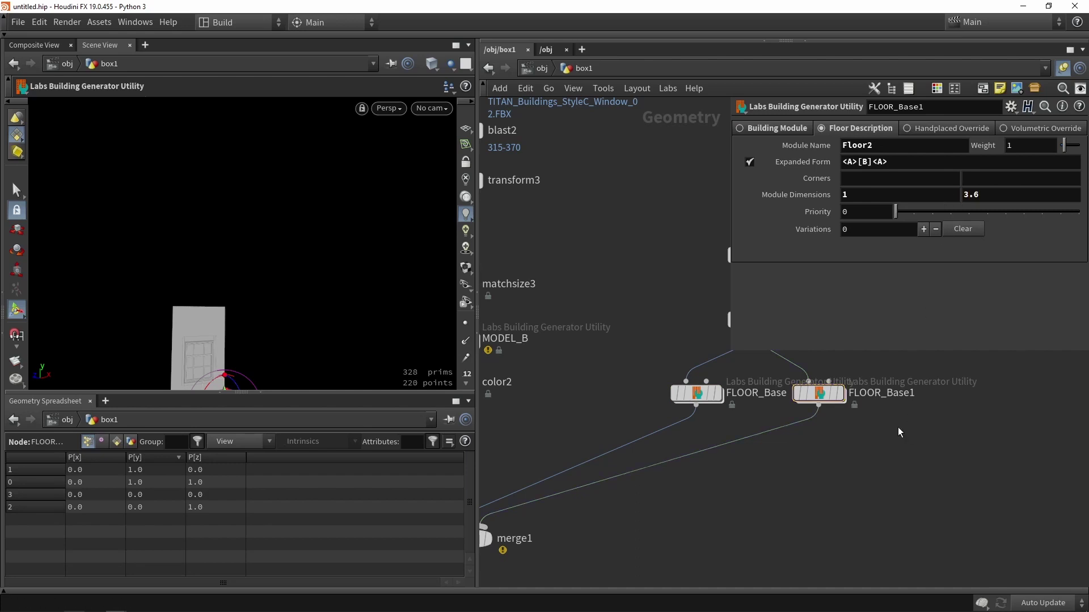
Display building_from_patterns1, hide the Geometry Spreadsheet, and inspect the fit of the stacked floors in wireframe and shaded modes.
{"action": "scroll", "coordinate": [913, 451], "scroll_direction": "down", "scroll_amount": 5}
{"action": "scroll", "coordinate": [640, 564], "scroll_direction": "up", "scroll_amount": 4}
{"action": "left_click", "coordinate": [711, 519]}
{"action": "left_click", "coordinate": [713, 522]}
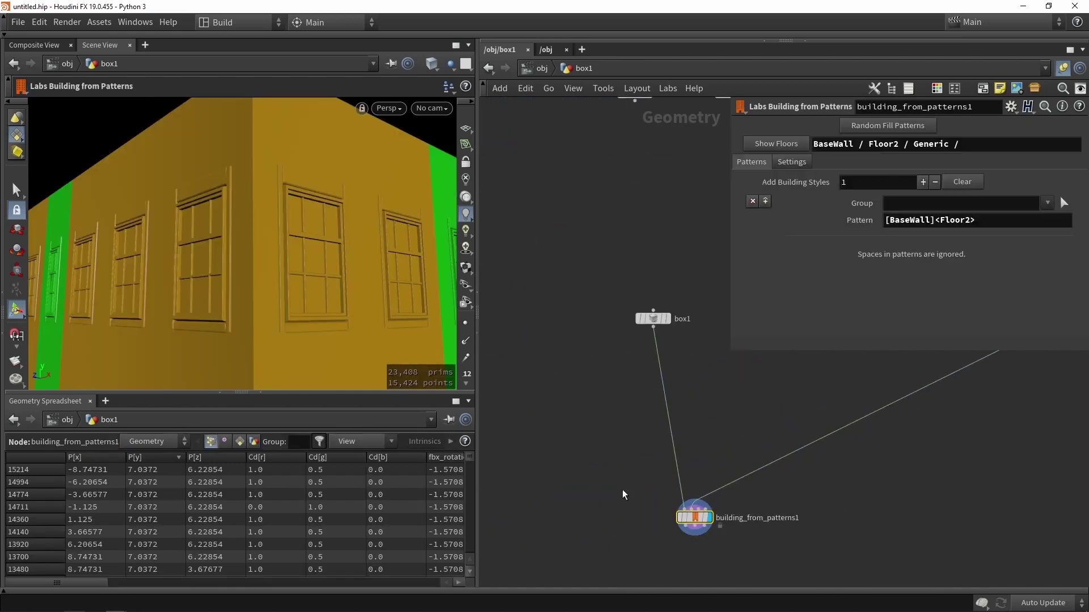
{"action": "scroll", "coordinate": [269, 389], "scroll_direction": "up", "scroll_amount": 4}
{"action": "left_click_drag", "start_coordinate": [269, 389], "coordinate": [266, 331], "text": "alt"}
{"action": "key", "text": "shift+w"}
{"action": "scroll", "coordinate": [272, 416], "scroll_direction": "up", "scroll_amount": 6}
{"action": "mouse_move", "coordinate": [273, 416]}
{"action": "left_mouse_down", "text": "alt"}
{"action": "mouse_move", "coordinate": [285, 384]}
{"action": "mouse_move", "coordinate": [297, 403]}
{"action": "mouse_move", "coordinate": [297, 367]}
{"action": "mouse_move", "coordinate": [333, 301]}
{"action": "mouse_move", "coordinate": [237, 331]}
{"action": "mouse_move", "coordinate": [307, 325]}
{"action": "mouse_move", "coordinate": [270, 301]}
{"action": "mouse_move", "coordinate": [250, 326]}
{"action": "mouse_move", "coordinate": [365, 339]}
{"action": "left_mouse_up", "text": "alt"}
{"action": "key", "text": "shift+w"}
{"action": "scroll", "coordinate": [297, 367], "scroll_direction": "down", "scroll_amount": 3}
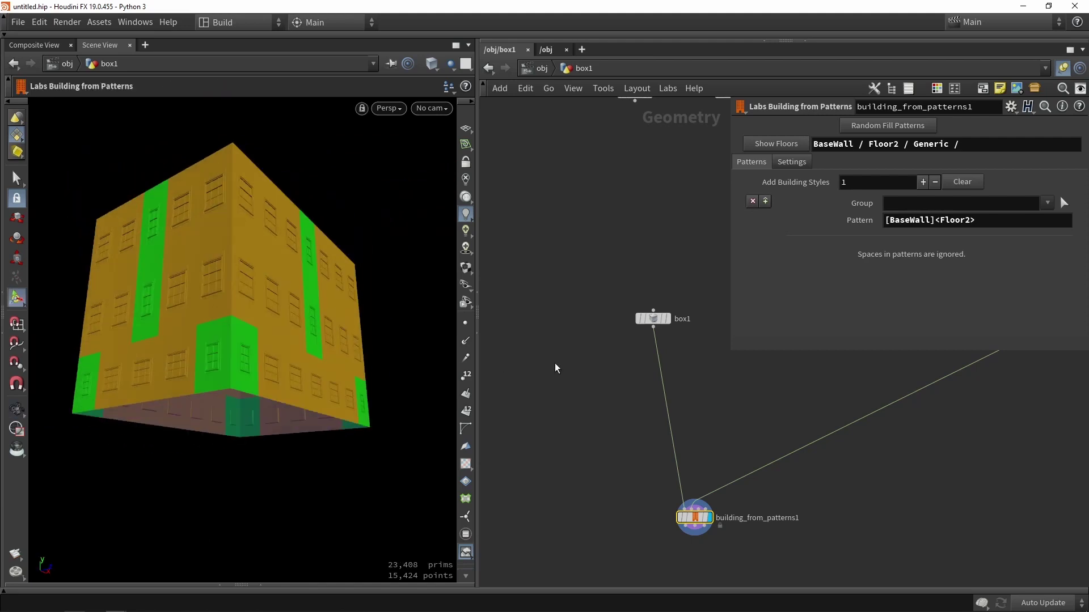
Examine the green B modules and orange A modules on the building's facades from close up and from a distance.
{"action": "left_click_drag", "start_coordinate": [134, 325], "coordinate": [277, 357], "text": "alt"}
{"action": "scroll", "coordinate": [258, 349], "scroll_direction": "up", "scroll_amount": 3}
{"action": "scroll", "coordinate": [283, 378], "scroll_direction": "up", "scroll_amount": 2}
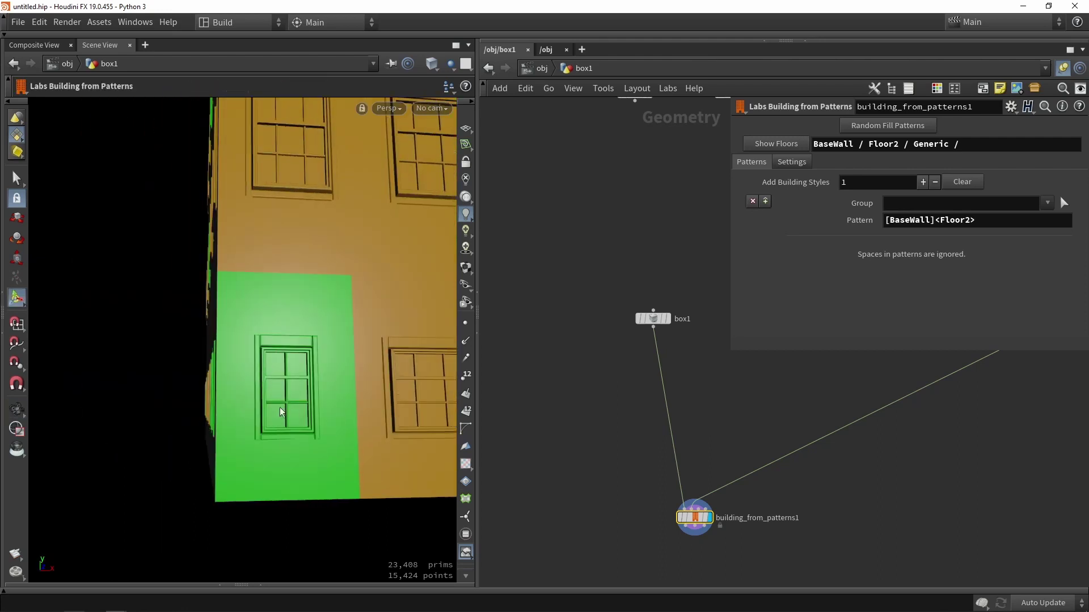
{"action": "middle_click_drag", "start_coordinate": [283, 359], "coordinate": [81, 378], "text": "alt"}
{"action": "middle_click_drag", "start_coordinate": [284, 336], "coordinate": [129, 443], "text": "alt"}
{"action": "left_click_drag", "start_coordinate": [128, 442], "coordinate": [219, 414], "text": "alt"}
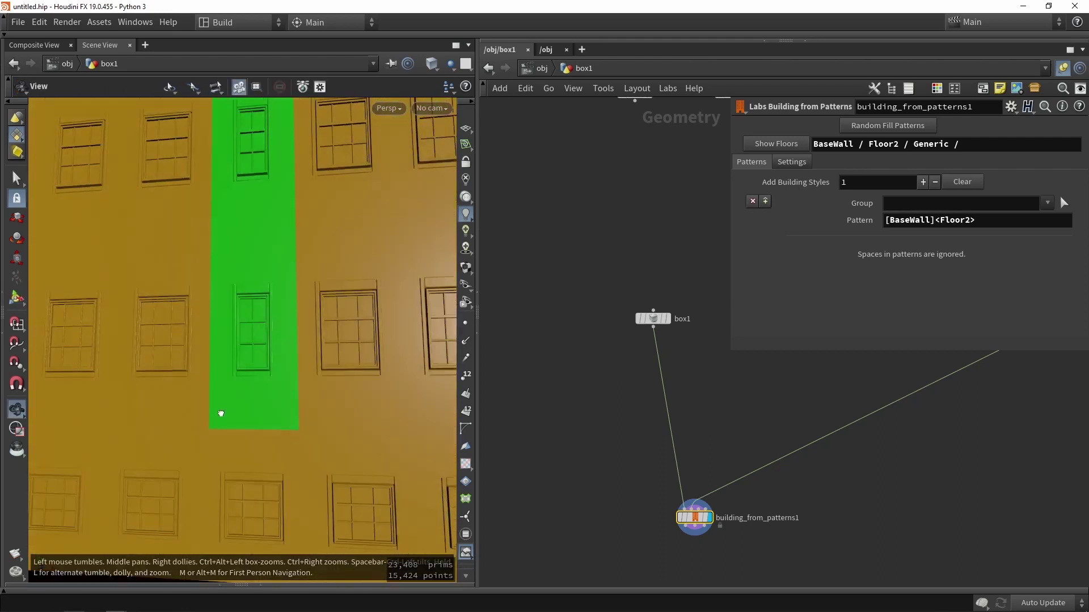
{"action": "middle_click_drag", "start_coordinate": [247, 398], "coordinate": [264, 465], "text": "alt"}
{"action": "left_click_drag", "start_coordinate": [264, 465], "coordinate": [281, 393]}
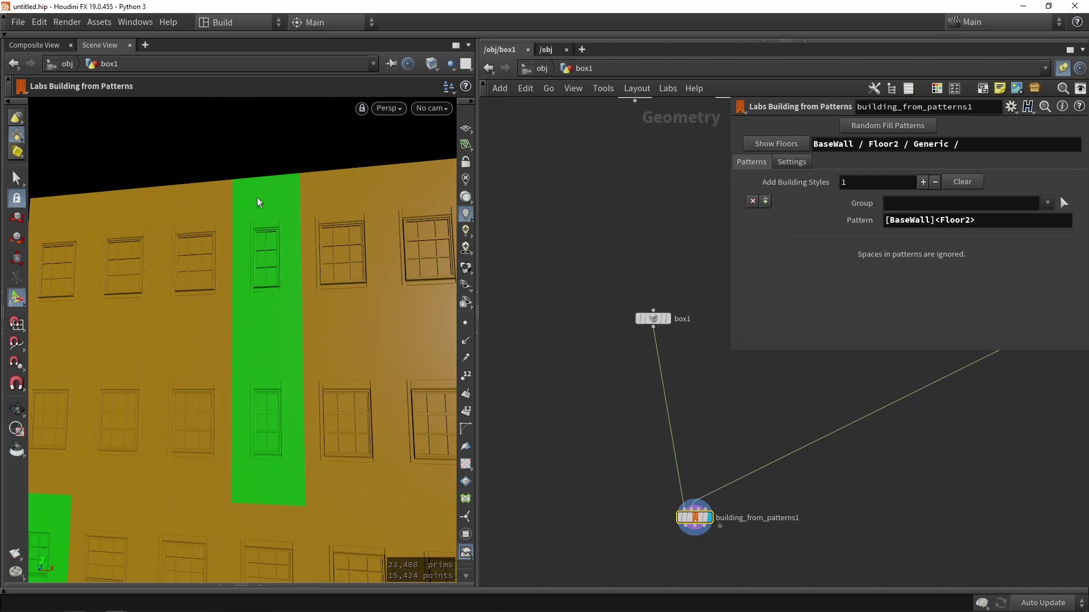
{"action": "left_click_drag", "start_coordinate": [293, 244], "coordinate": [323, 326], "text": "alt"}
{"action": "scroll", "coordinate": [323, 326], "scroll_direction": "down", "scroll_amount": 3}
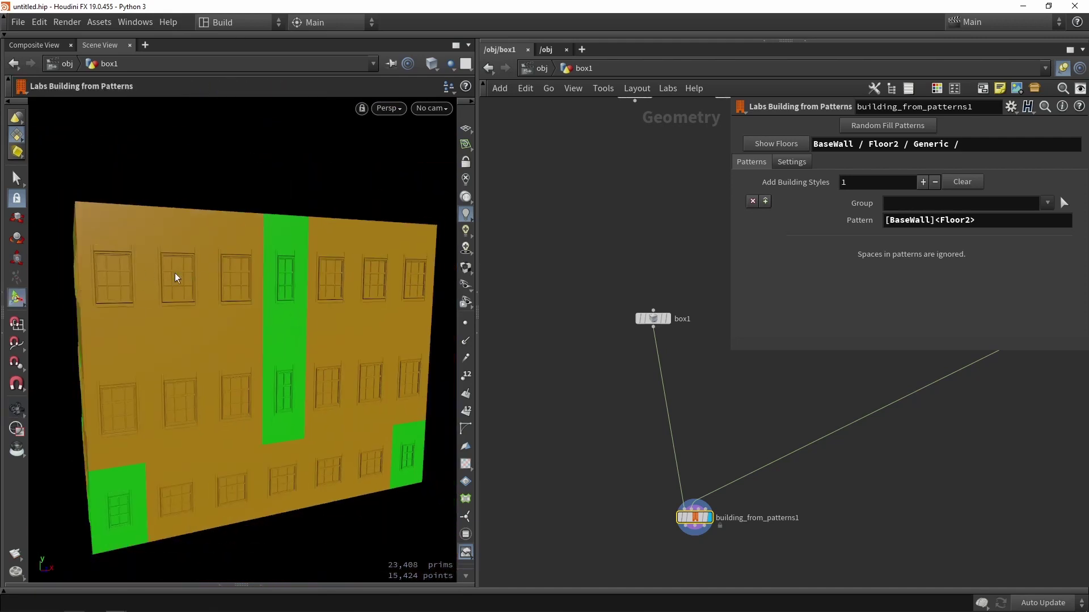
{"action": "left_click_drag", "start_coordinate": [176, 283], "coordinate": [280, 362], "text": "alt"}
{"action": "scroll", "coordinate": [278, 315], "scroll_direction": "down", "scroll_amount": 5}
{"action": "scroll", "coordinate": [299, 343], "scroll_direction": "down", "scroll_amount": 5}
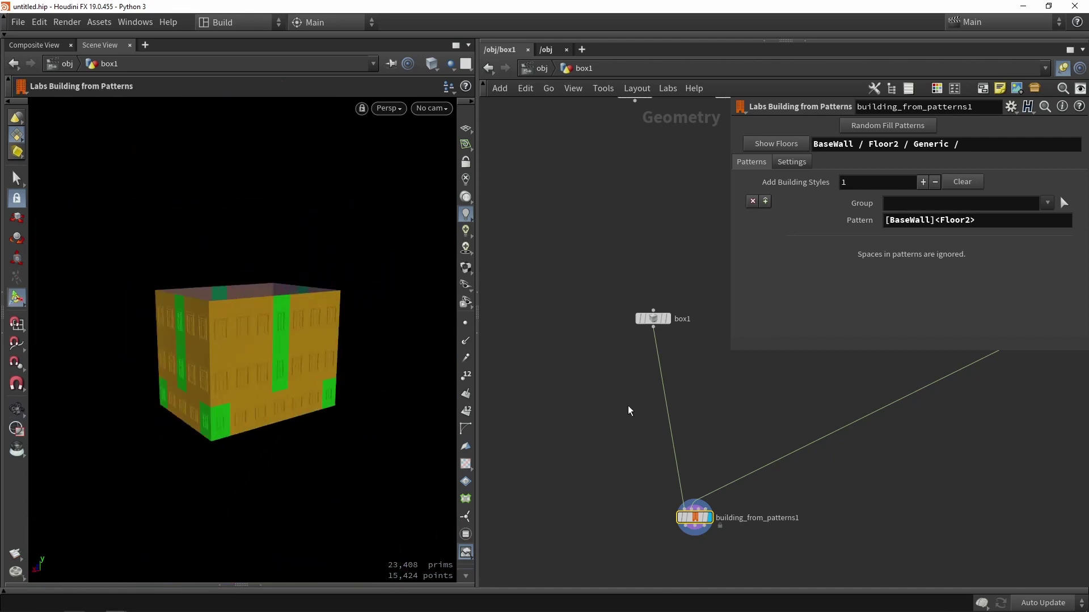
Bypass color1 and color2 under MODEL_A and MODEL_B to remove the module colors from the building.
{"action": "middle_click_drag", "start_coordinate": [615, 476], "coordinate": [559, 367]}
{"action": "scroll", "coordinate": [651, 337], "scroll_direction": "down", "scroll_amount": 4}
{"action": "middle_click_drag", "start_coordinate": [697, 348], "coordinate": [554, 494]}
{"action": "scroll", "coordinate": [629, 387], "scroll_direction": "up", "scroll_amount": 5}
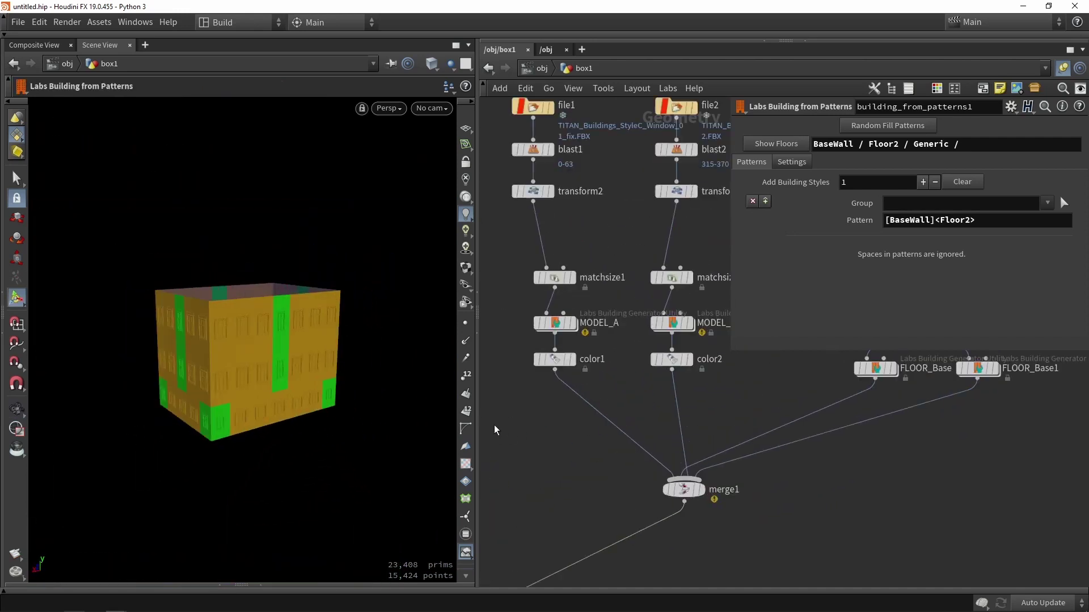
{"action": "left_click_drag", "start_coordinate": [494, 429], "coordinate": [720, 353]}
{"action": "left_click", "coordinate": [654, 359]}
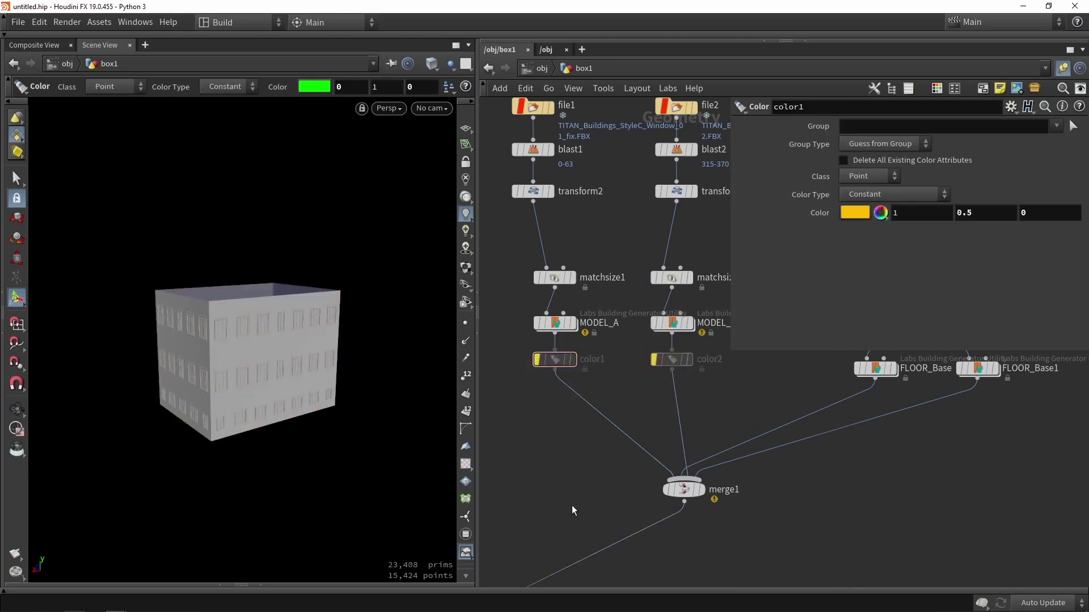
Add a Null node below building_from_patterns1, connect it to the first output and display it to inspect the building geometry.
{"action": "scroll", "coordinate": [571, 506], "scroll_direction": "down", "scroll_amount": 3}
{"action": "middle_click_drag", "start_coordinate": [556, 550], "coordinate": [591, 347]}
{"action": "scroll", "coordinate": [592, 347], "scroll_direction": "up", "scroll_amount": 4}
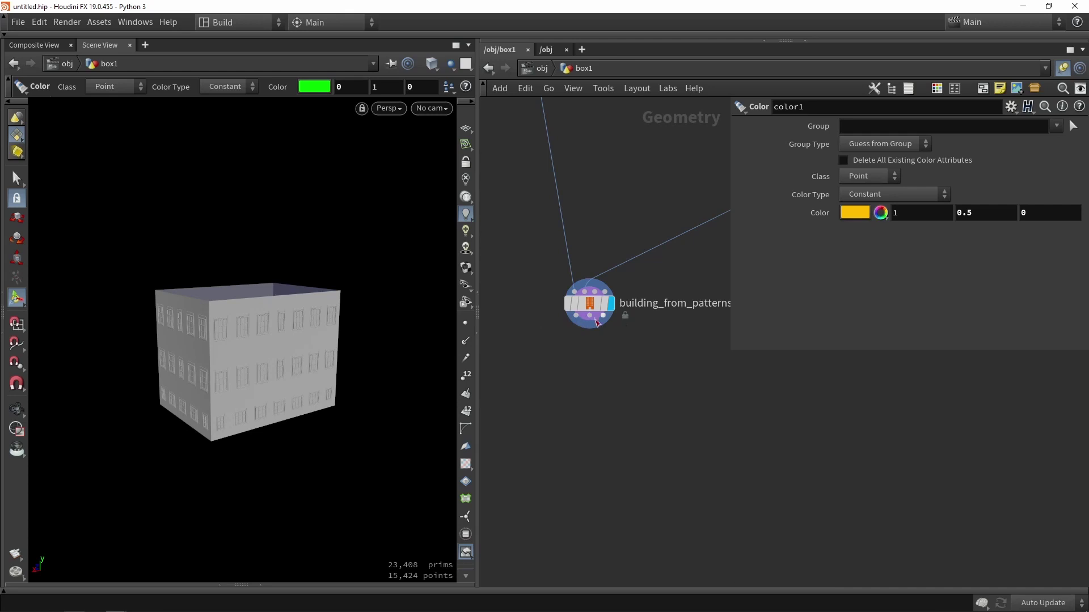
{"action": "key", "text": "Tab"}
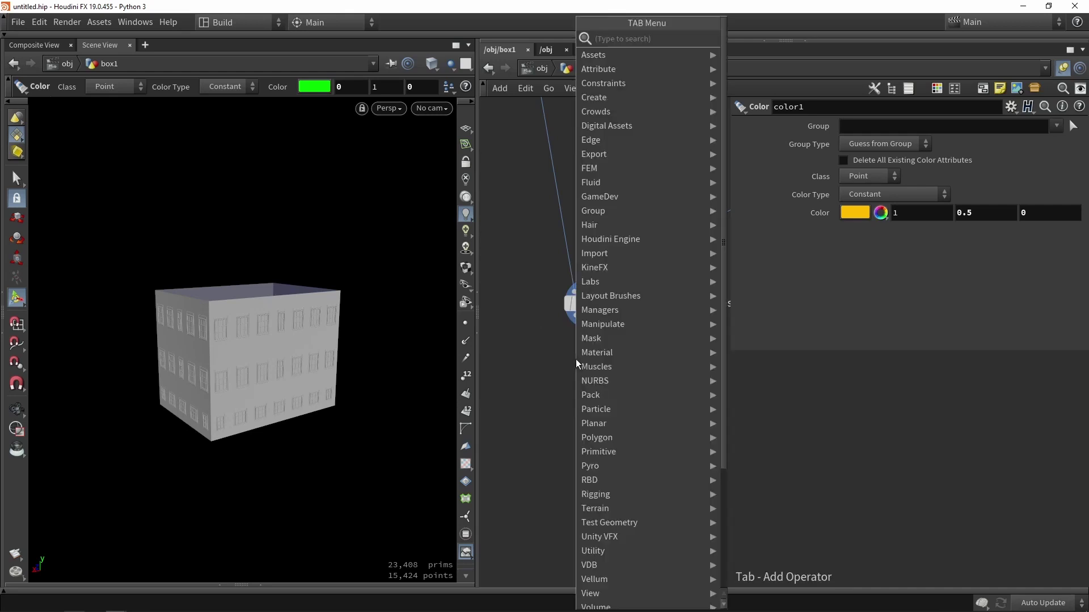
{"action": "type", "text": "nul"}
{"action": "key", "text": "Return"}
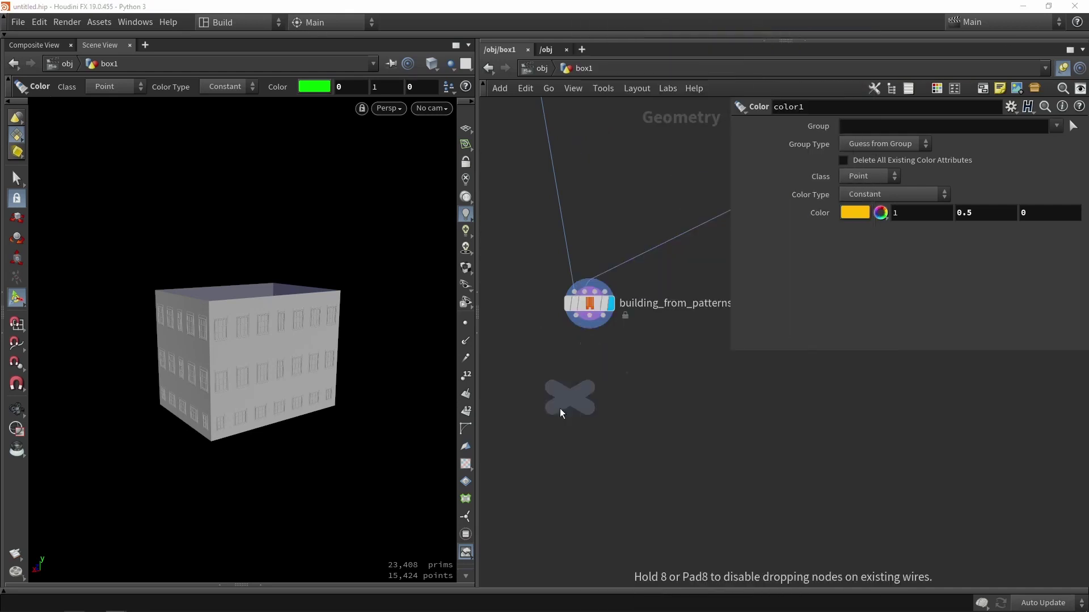
{"action": "left_click", "coordinate": [541, 438]}
{"action": "left_click", "coordinate": [553, 435]}
{"action": "left_click_drag", "start_coordinate": [541, 447], "coordinate": [564, 452]}
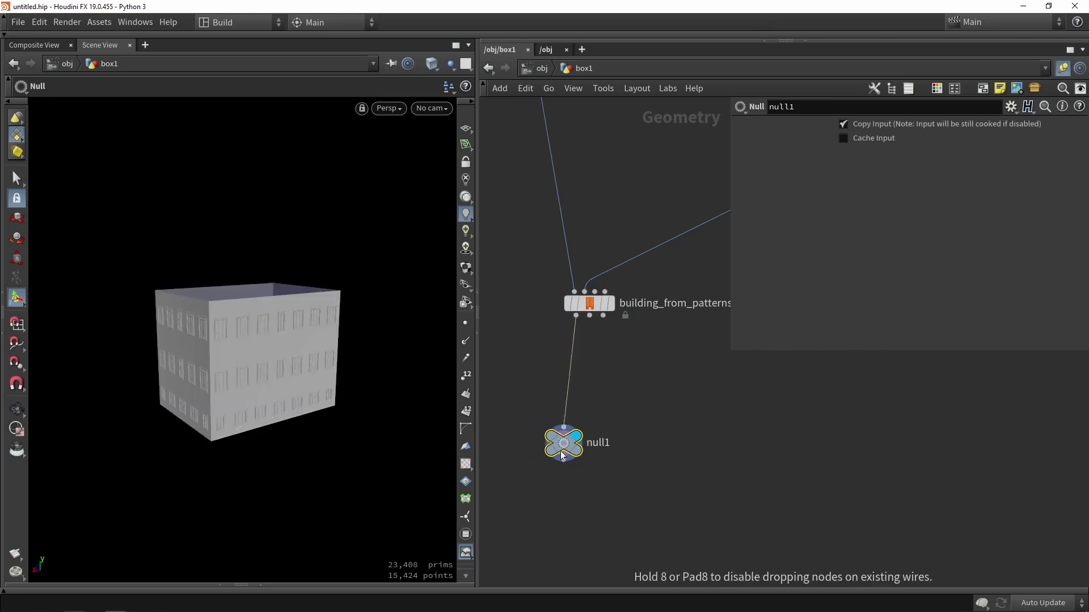
{"action": "scroll", "coordinate": [228, 357], "scroll_direction": "up", "scroll_amount": 1}
{"action": "scroll", "coordinate": [228, 357], "scroll_direction": "up", "scroll_amount": 3}
{"action": "left_click_drag", "start_coordinate": [228, 358], "coordinate": [190, 361], "text": "alt"}
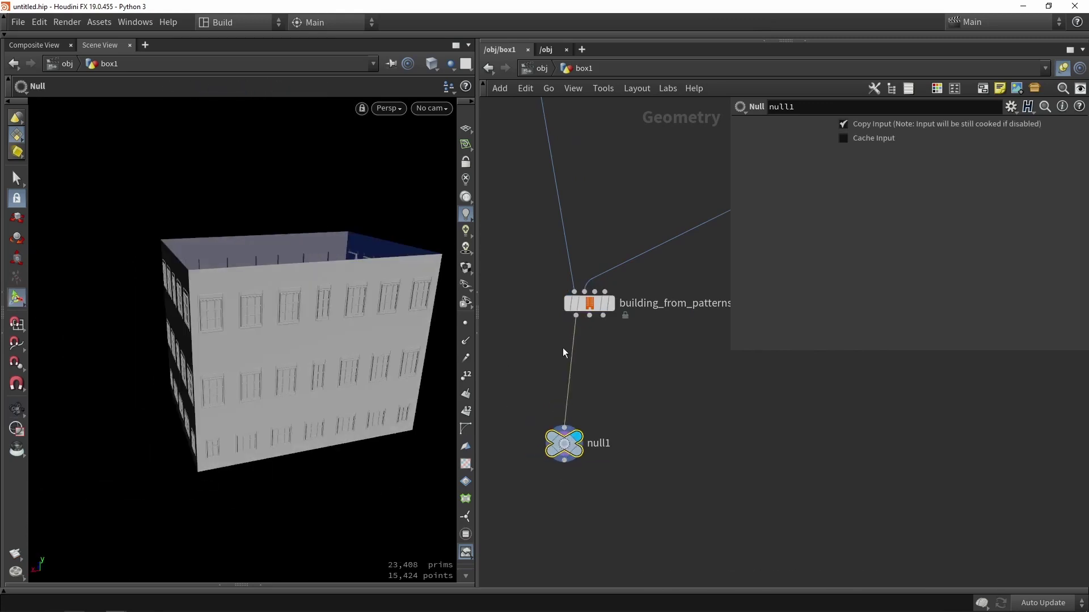
Connect the Null to the second output of building_from_patterns1 and examine the resulting points from several angles.
{"action": "left_click_drag", "start_coordinate": [589, 316], "coordinate": [586, 446]}
{"action": "left_click_drag", "start_coordinate": [321, 398], "coordinate": [303, 377], "text": "alt"}
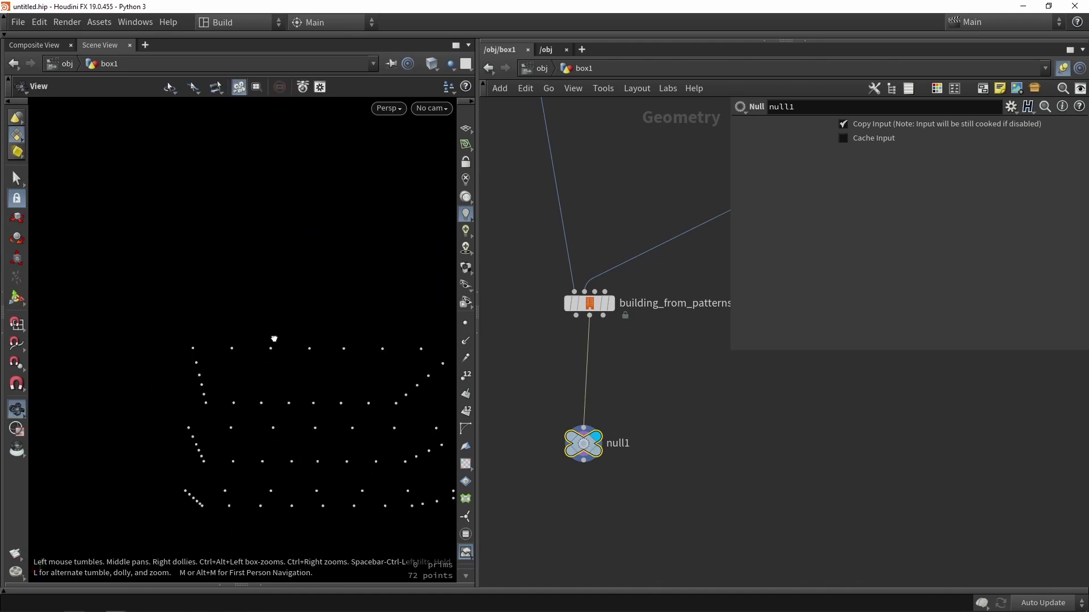
{"action": "left_click_drag", "start_coordinate": [333, 414], "coordinate": [319, 429]}
{"action": "key", "text": "Return"}
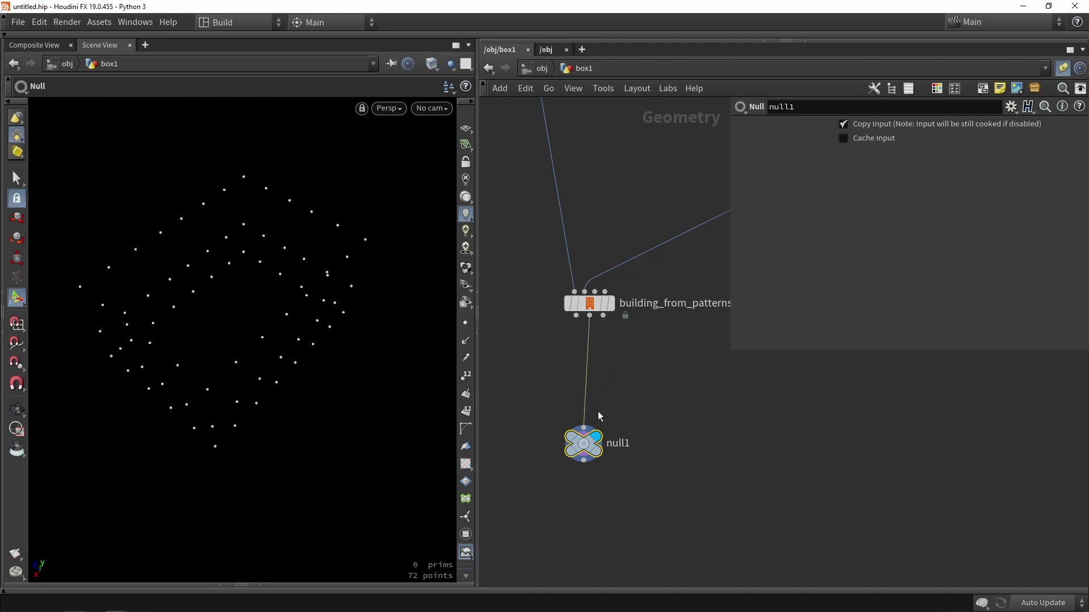
Connect the Null to the third output of building_from_patterns1 and inspect the floor outlines in wireframe.
{"action": "left_click_drag", "start_coordinate": [586, 453], "coordinate": [621, 454]}
{"action": "left_click_drag", "start_coordinate": [187, 430], "coordinate": [203, 363], "text": "alt"}
{"action": "key", "text": "shift+w"}
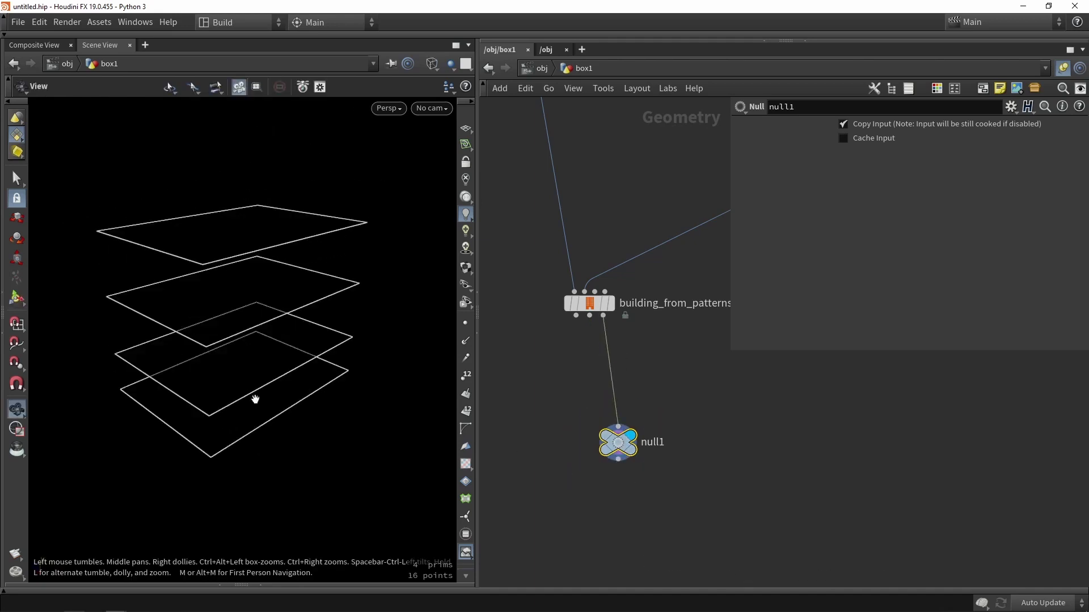
{"action": "mouse_move", "coordinate": [255, 399]}
{"action": "left_mouse_down", "text": "alt"}
{"action": "mouse_move", "coordinate": [257, 313]}
{"action": "mouse_move", "coordinate": [255, 362]}
{"action": "mouse_move", "coordinate": [273, 384]}
{"action": "mouse_move", "coordinate": [308, 389]}
{"action": "mouse_move", "coordinate": [293, 403]}
{"action": "mouse_move", "coordinate": [185, 332]}
{"action": "mouse_move", "coordinate": [142, 325]}
{"action": "mouse_move", "coordinate": [260, 288]}
{"action": "mouse_move", "coordinate": [262, 323]}
{"action": "mouse_move", "coordinate": [219, 381]}
{"action": "mouse_move", "coordinate": [205, 497]}
{"action": "left_mouse_up", "text": "alt"}
Return to shaded display, template building_from_patterns1 and examine how the floor planes sit inside the building.
{"action": "key", "text": "w"}
{"action": "key", "text": "Return"}
{"action": "key", "text": "Escape"}
{"action": "left_click_drag", "start_coordinate": [201, 257], "coordinate": [279, 310]}
{"action": "key", "text": "Return"}
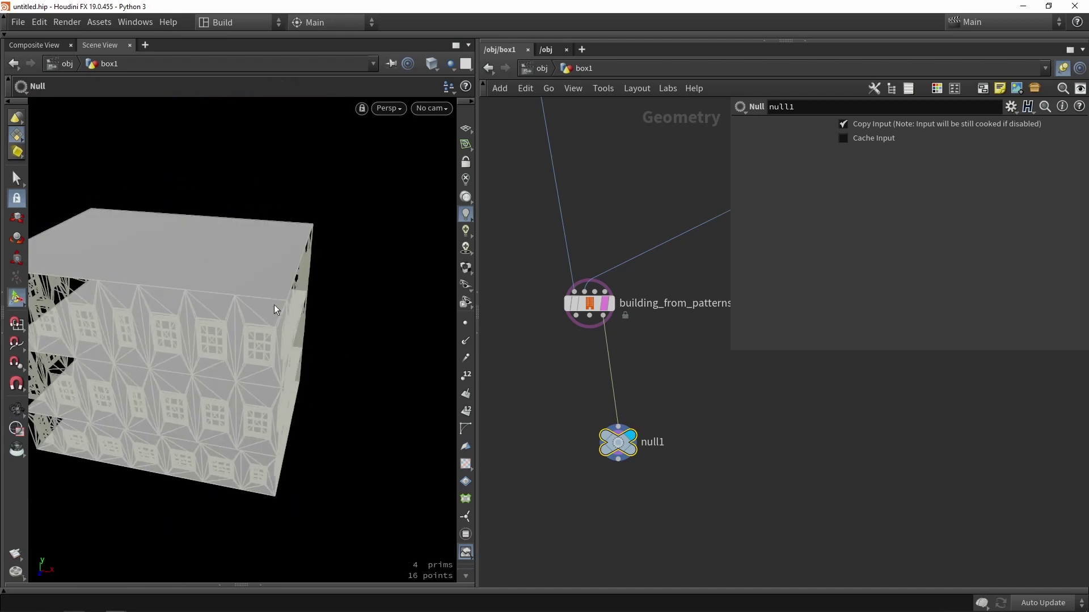
{"action": "key", "text": "Escape"}
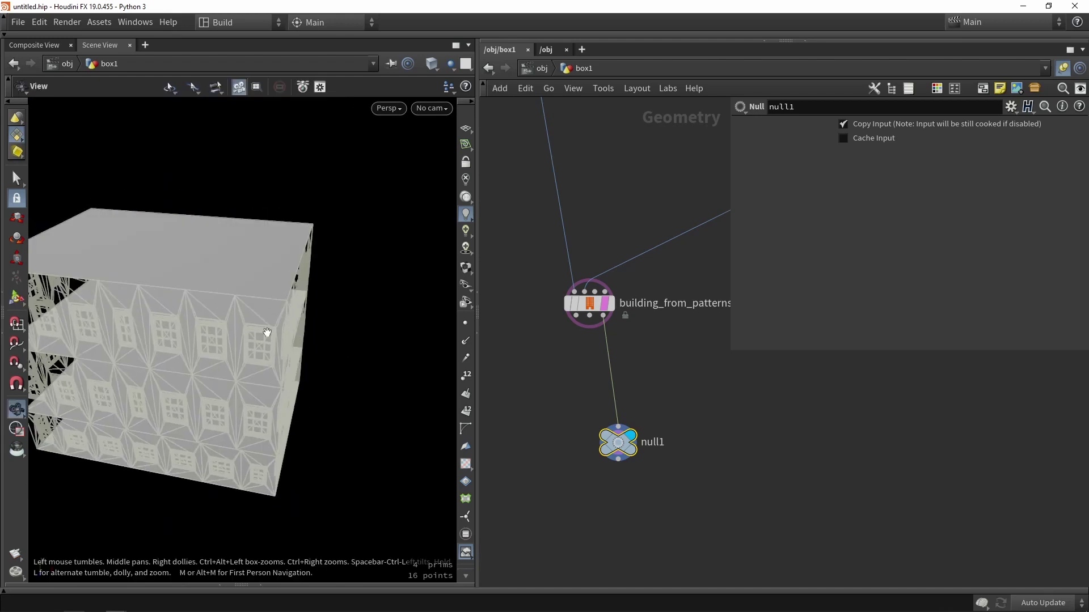
{"action": "left_click_drag", "start_coordinate": [266, 301], "coordinate": [230, 319]}
{"action": "key", "text": "Return"}
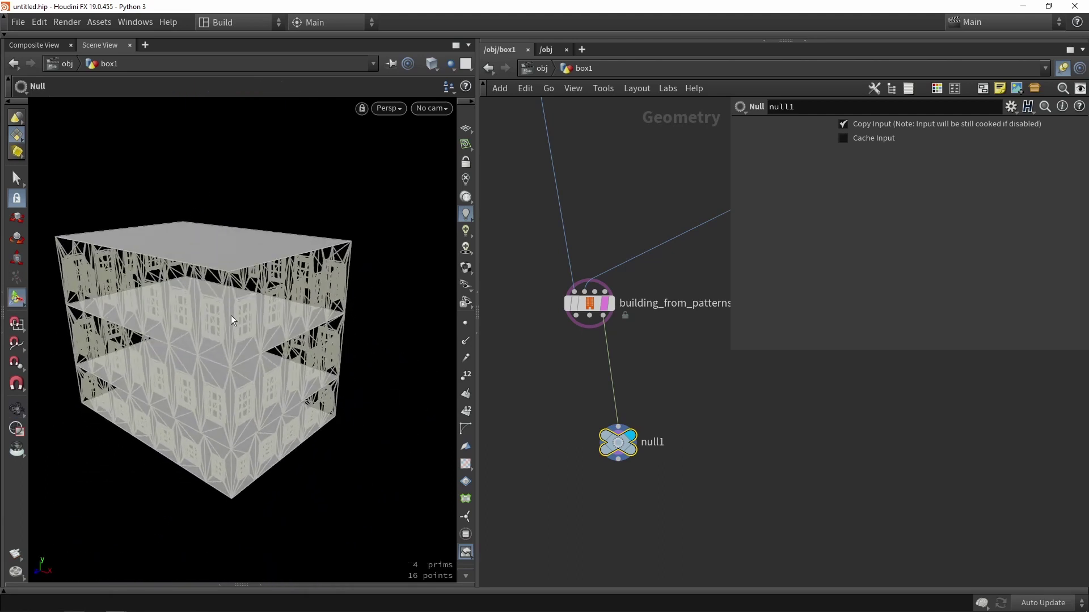
{"action": "key", "text": "Escape"}
{"action": "left_click_drag", "start_coordinate": [231, 317], "coordinate": [282, 316]}
{"action": "key", "text": "Return"}
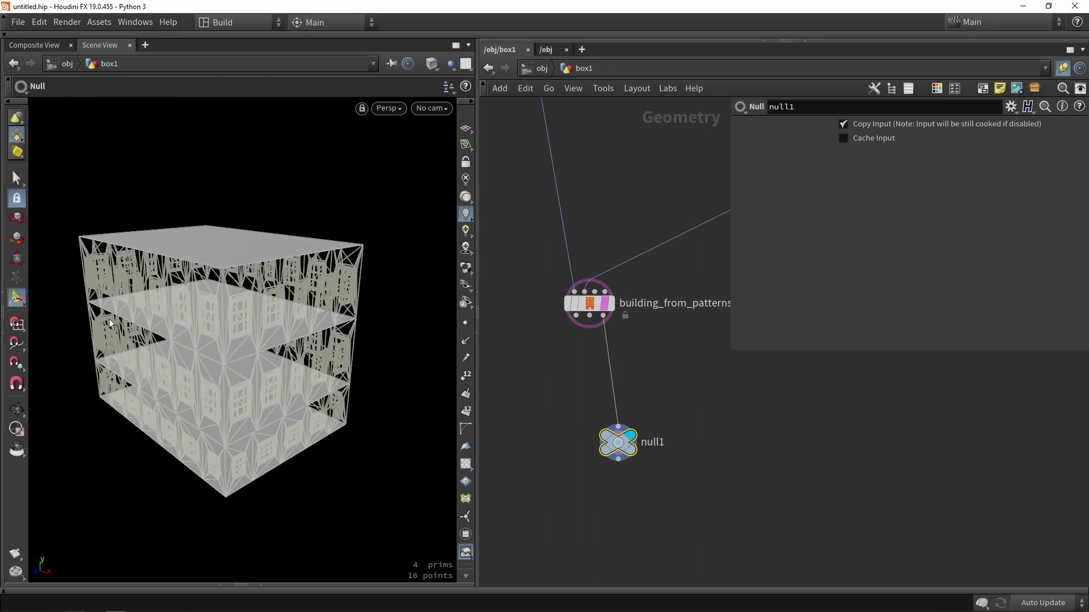
{"action": "key", "text": "Escape"}
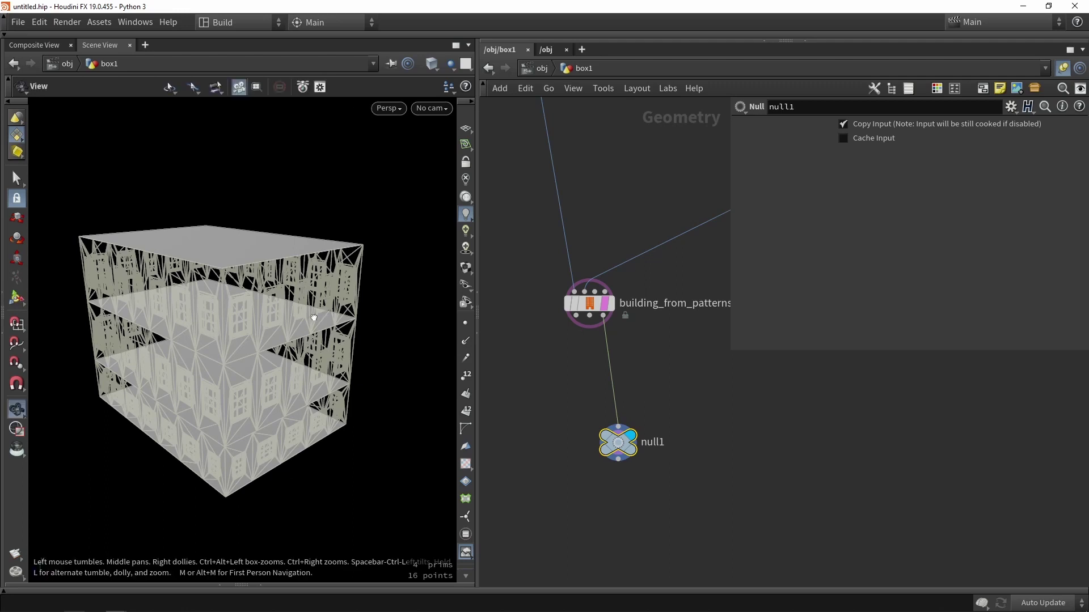
{"action": "left_click_drag", "start_coordinate": [312, 309], "coordinate": [247, 319]}
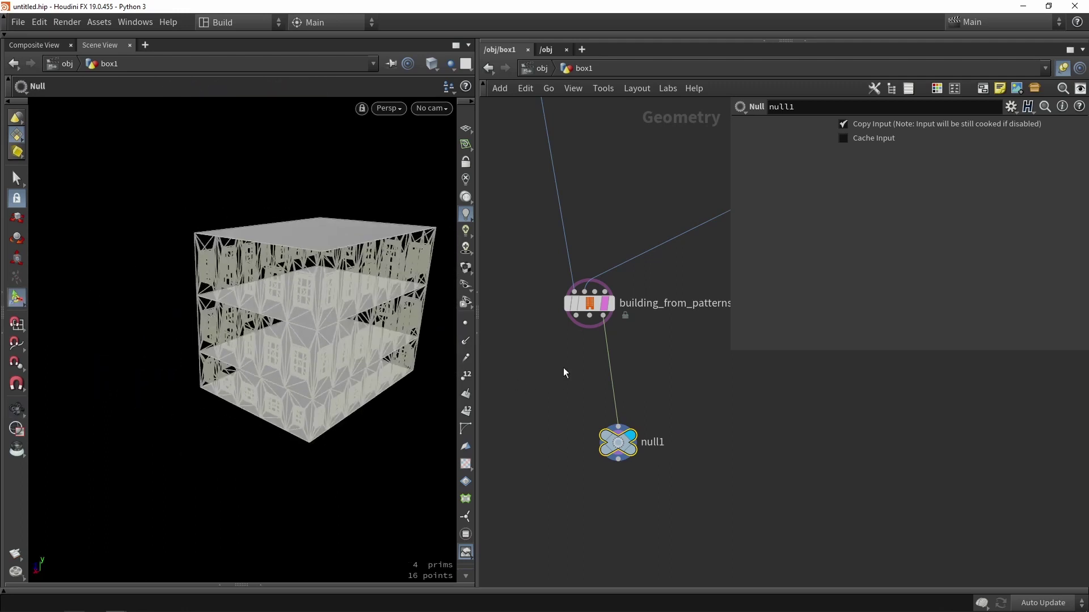
Delete the Null node and select and display building_from_patterns1, with the whole node network in view.
{"action": "left_click", "coordinate": [606, 304]}
{"action": "key", "text": "Delete"}
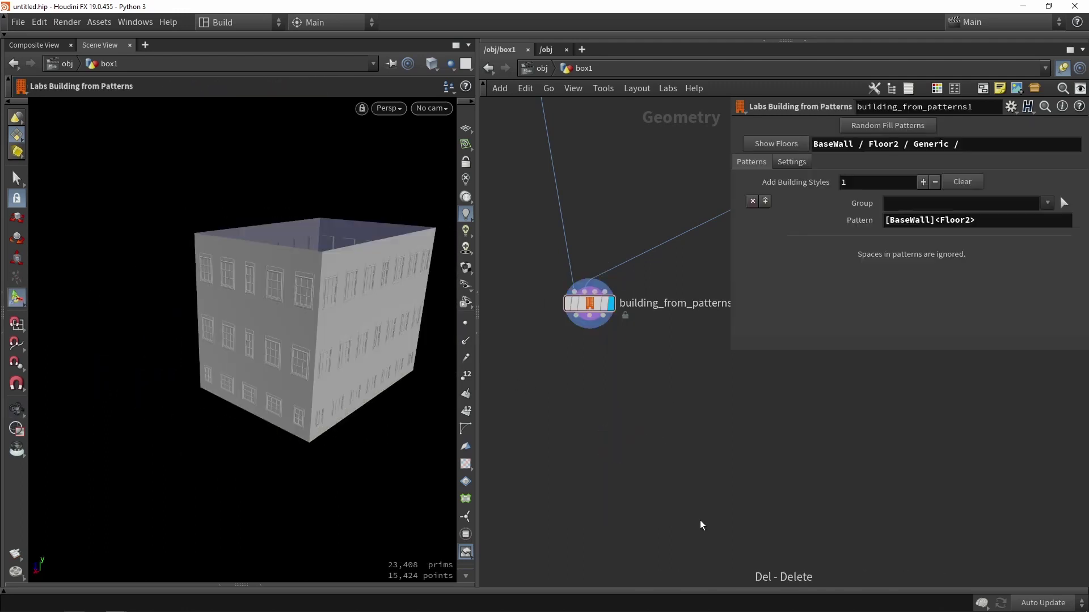
{"action": "scroll", "coordinate": [681, 507], "scroll_direction": "down", "scroll_amount": 4}
{"action": "middle_click_drag", "start_coordinate": [694, 426], "coordinate": [486, 491]}
{"action": "scroll", "coordinate": [486, 491], "scroll_direction": "down", "scroll_amount": 2}
{"action": "middle_click_drag", "start_coordinate": [549, 471], "coordinate": [686, 450]}
{"action": "scroll", "coordinate": [686, 451], "scroll_direction": "down", "scroll_amount": 2}
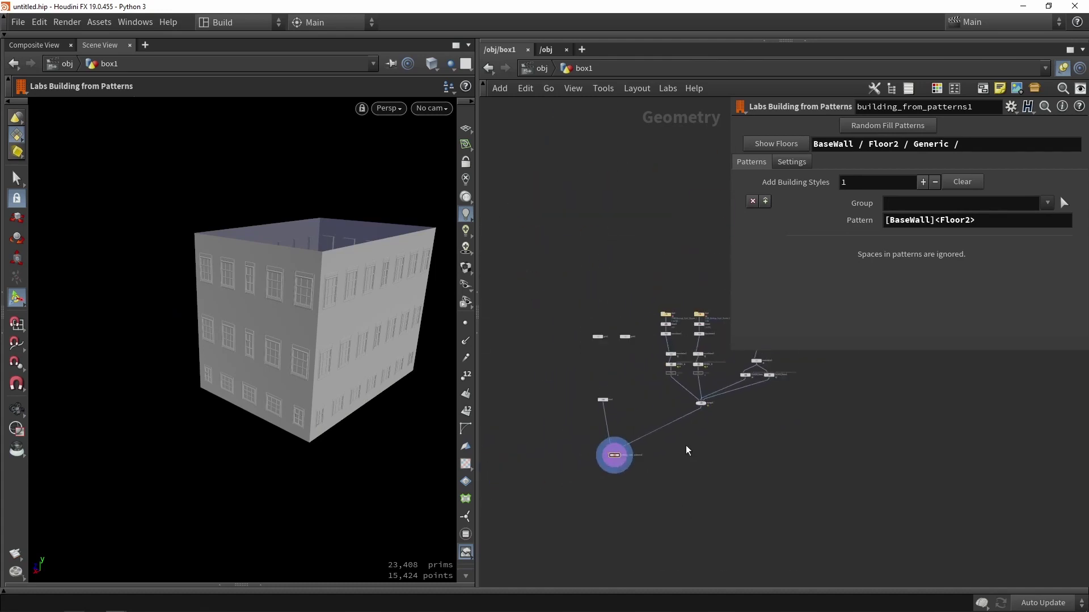